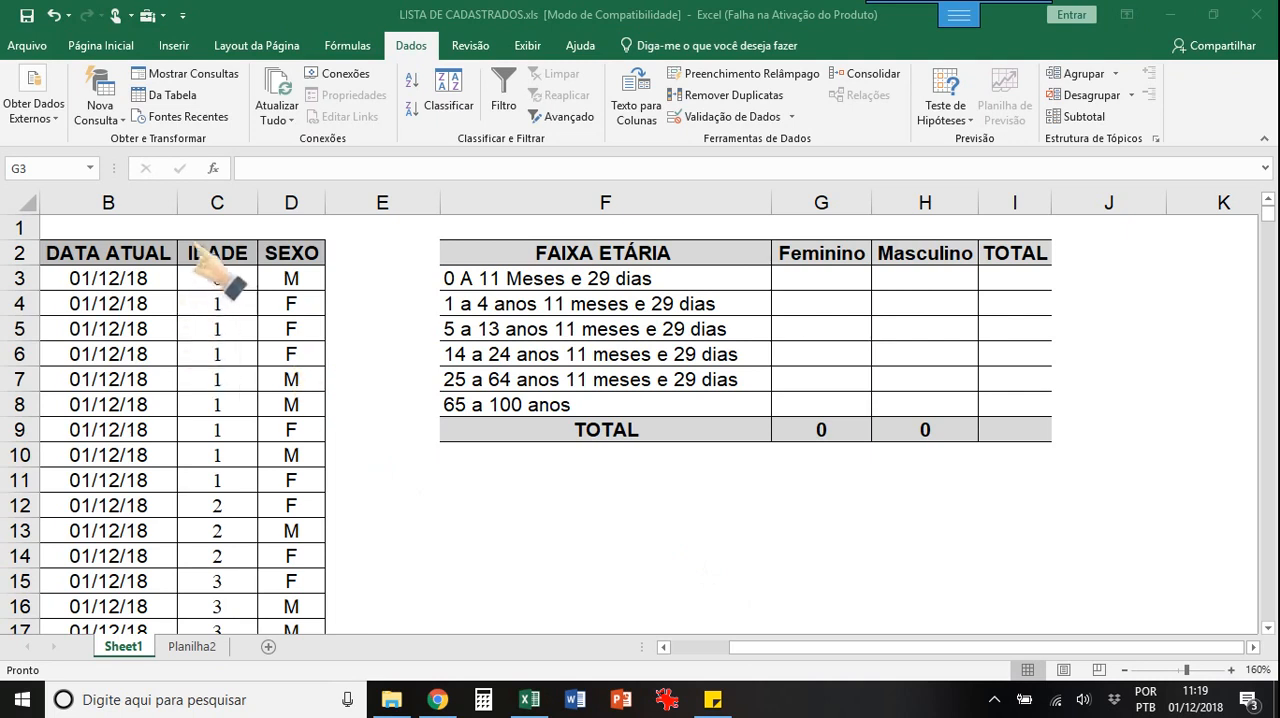
Step: Examine the IDADE and SEXO data columns and the first age bands listed under FAIXA ETÁRIA
{"action": "left_click", "coordinate": [215, 200]}
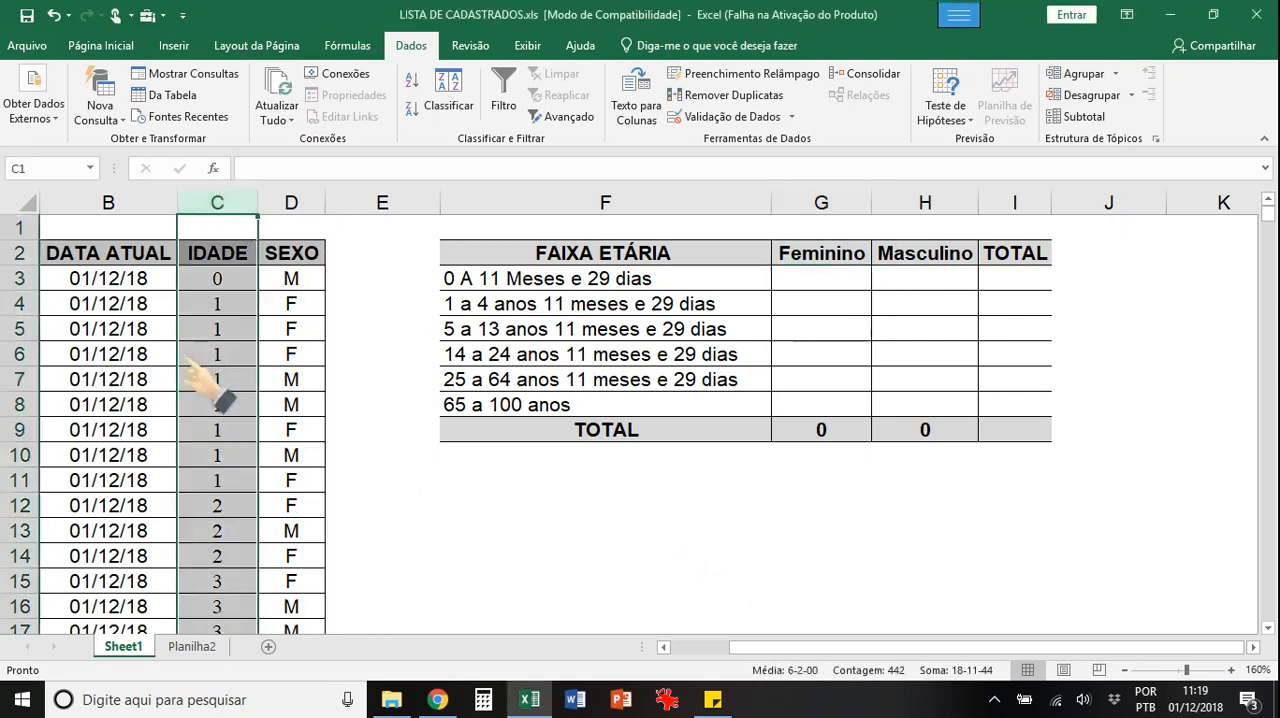
{"action": "left_click", "coordinate": [291, 205]}
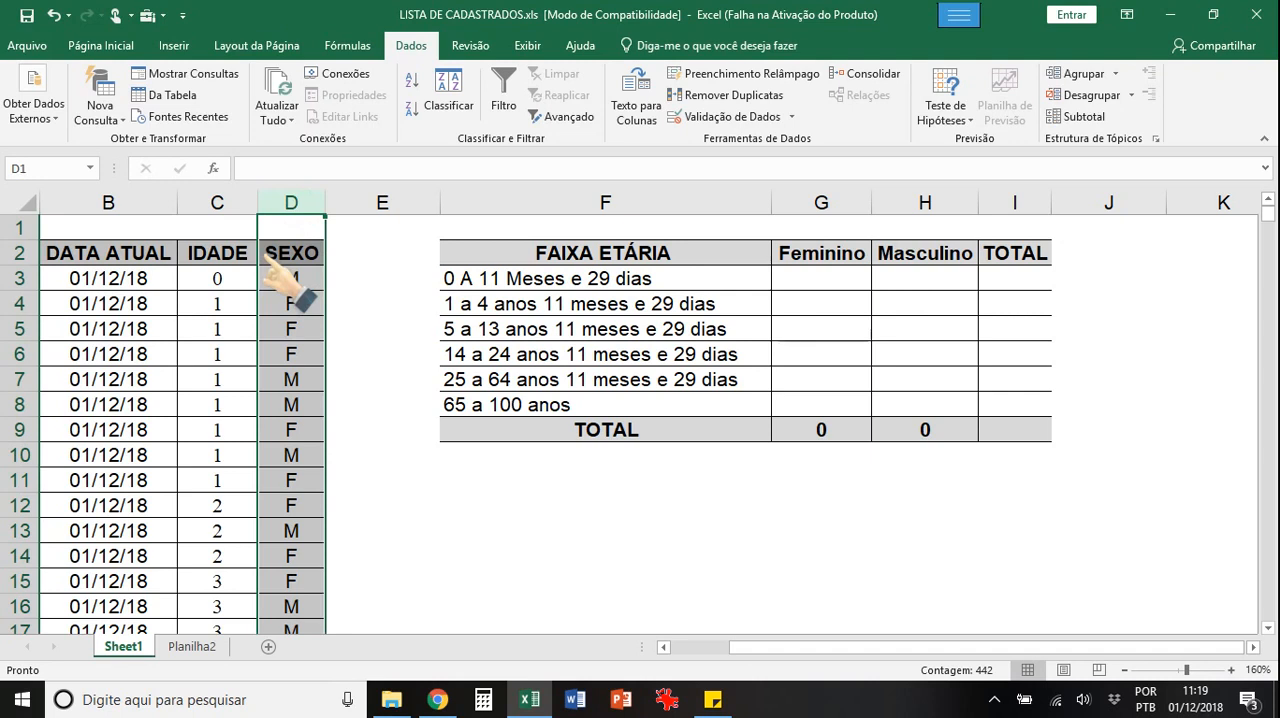
{"action": "left_click", "coordinate": [810, 283]}
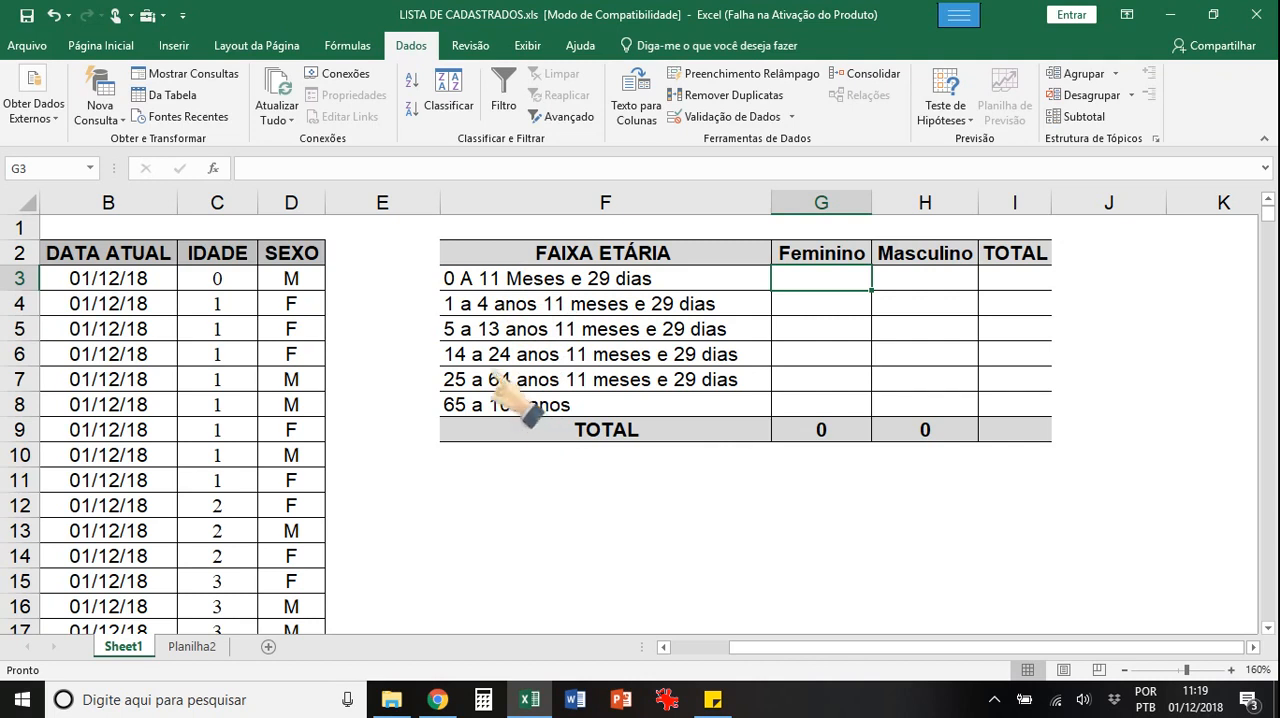
{"action": "left_click", "coordinate": [500, 279]}
{"action": "left_click", "coordinate": [506, 300]}
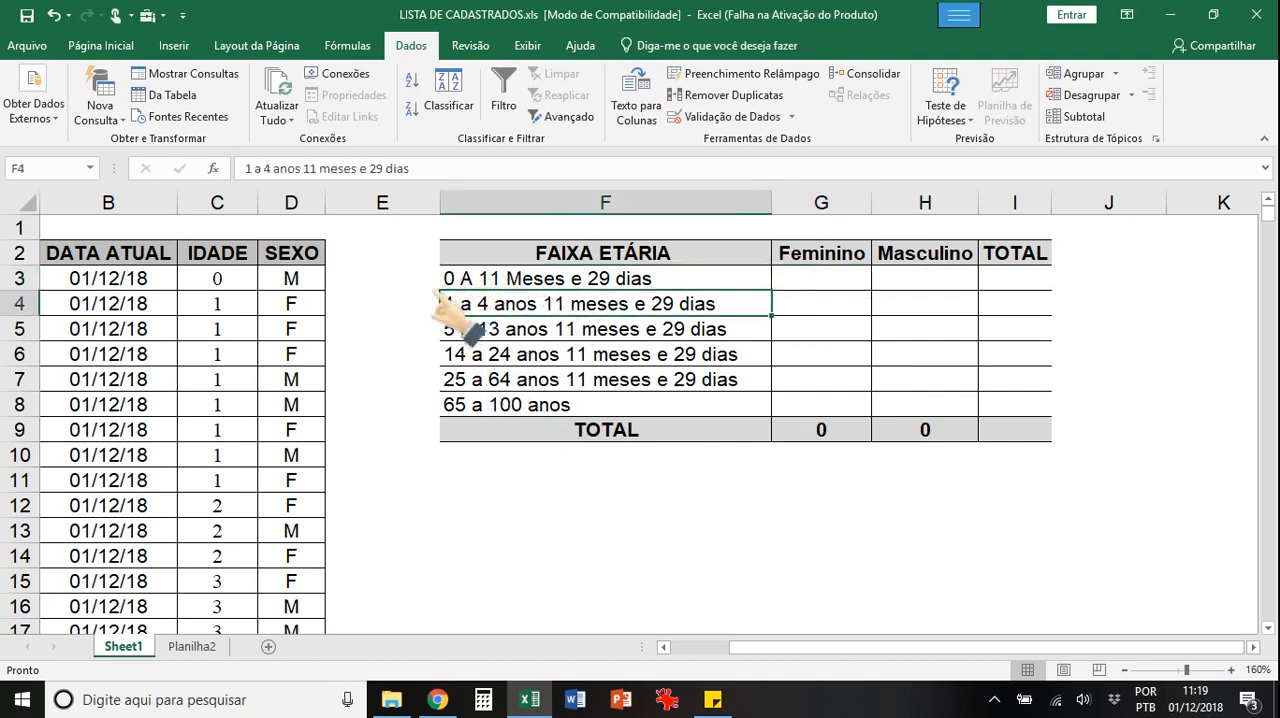
{"action": "left_click", "coordinate": [521, 330]}
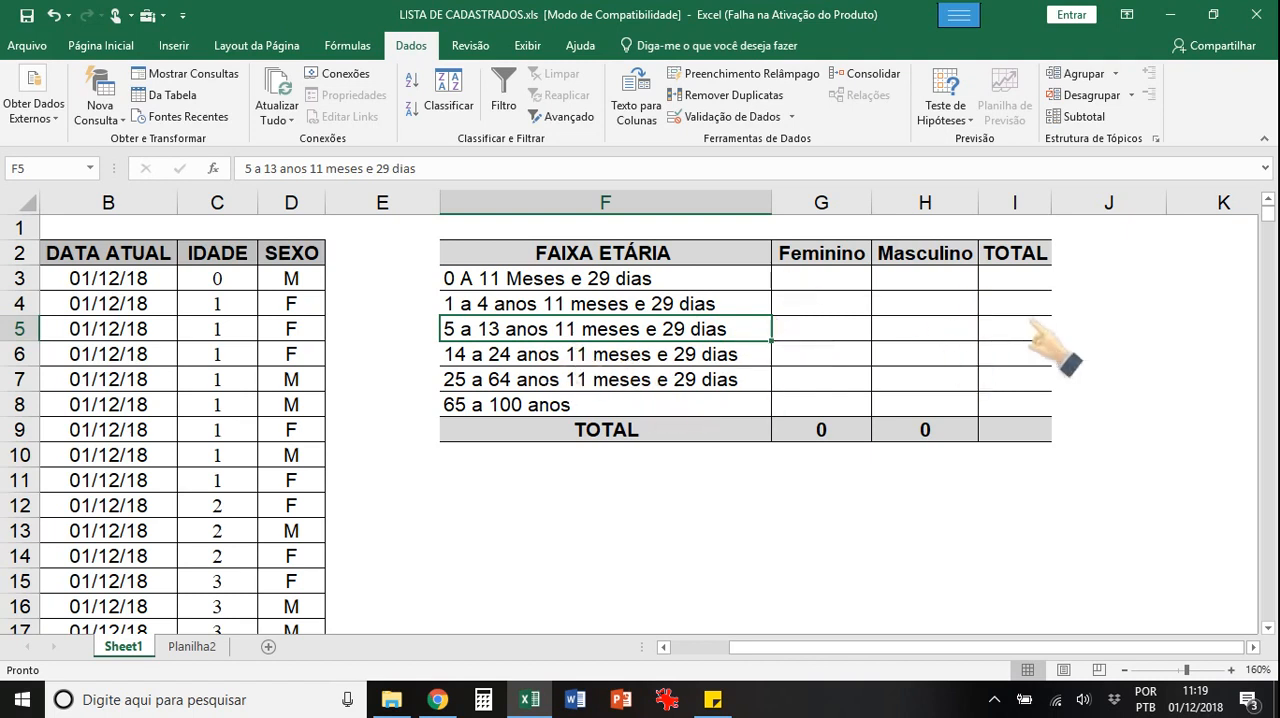
Step: Start a CONT.SES formula in G3 with the SEXO data D3:D443 as the first criteria range
{"action": "left_click", "coordinate": [822, 279]}
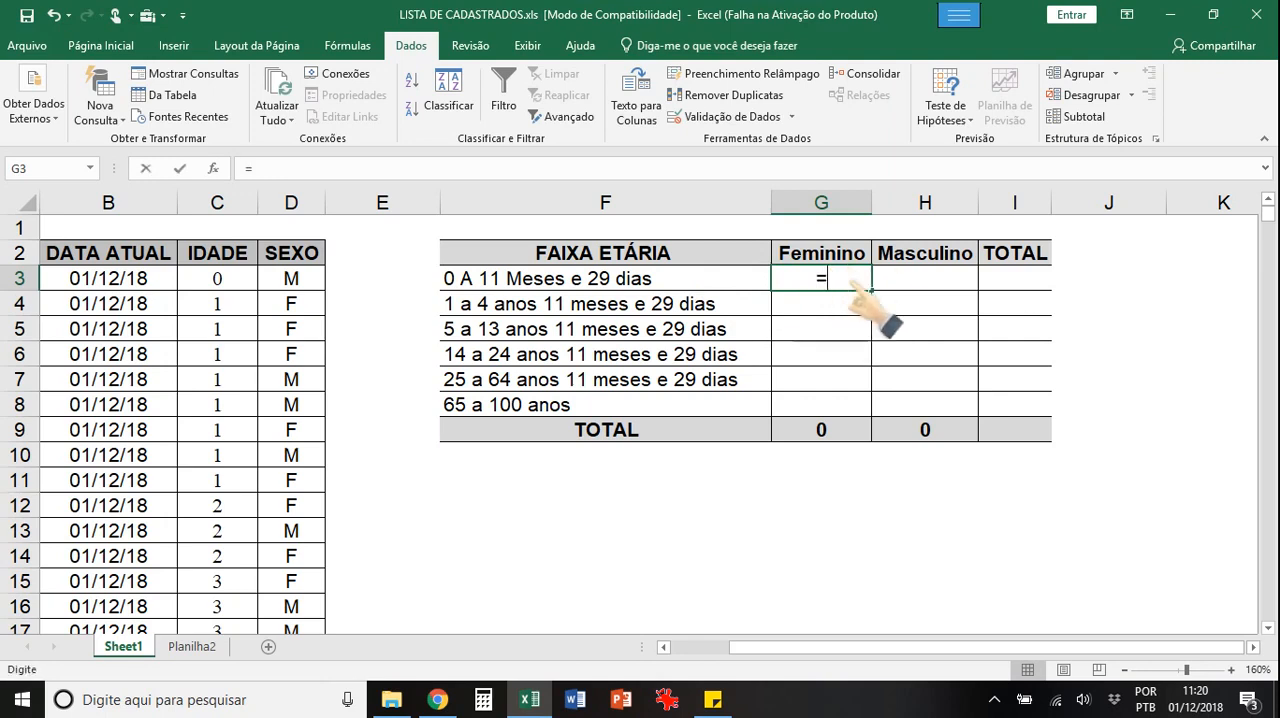
{"action": "type", "text": "conts"}
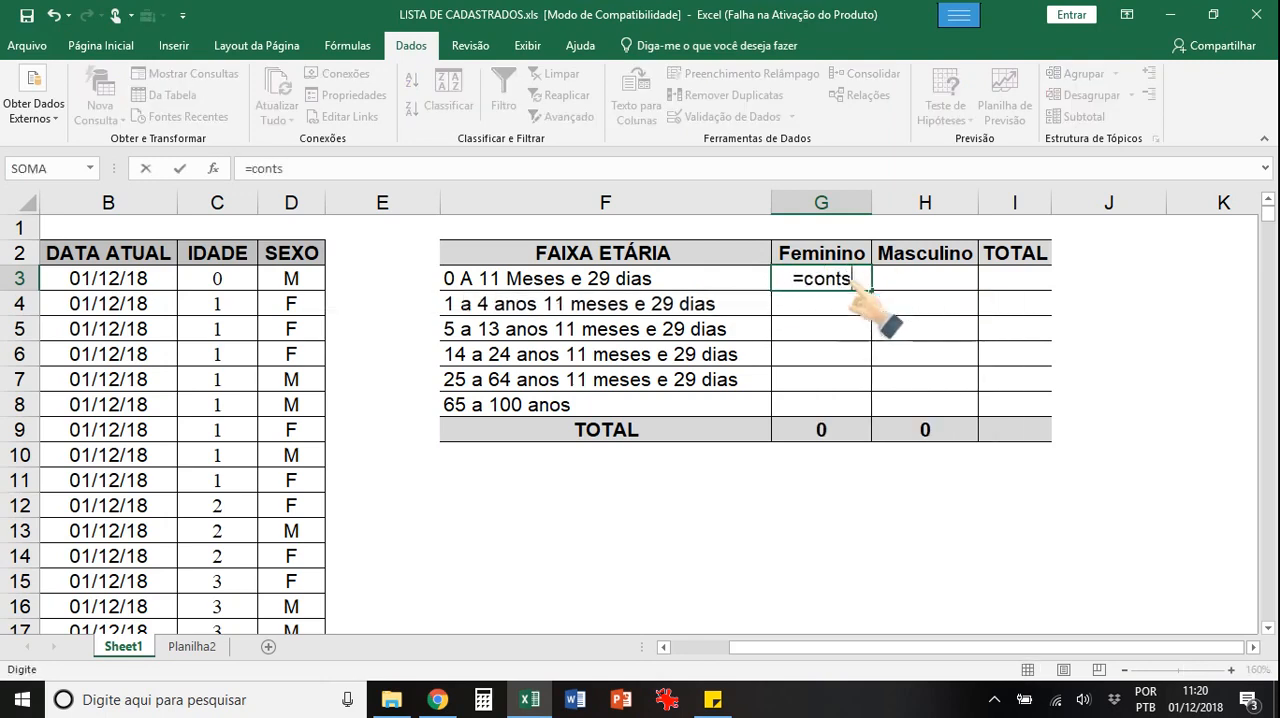
{"action": "key", "text": "BackSpace"}
{"action": "type", "text": ".ses"}
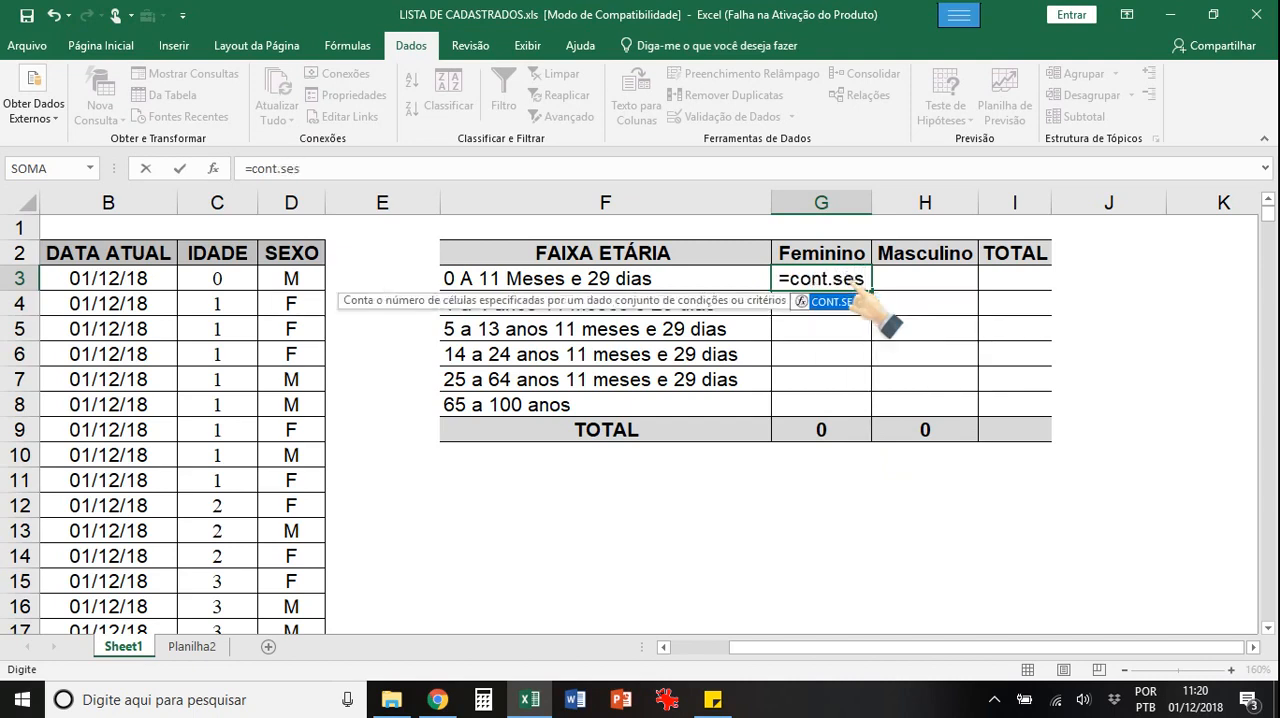
{"action": "type", "text": "("}
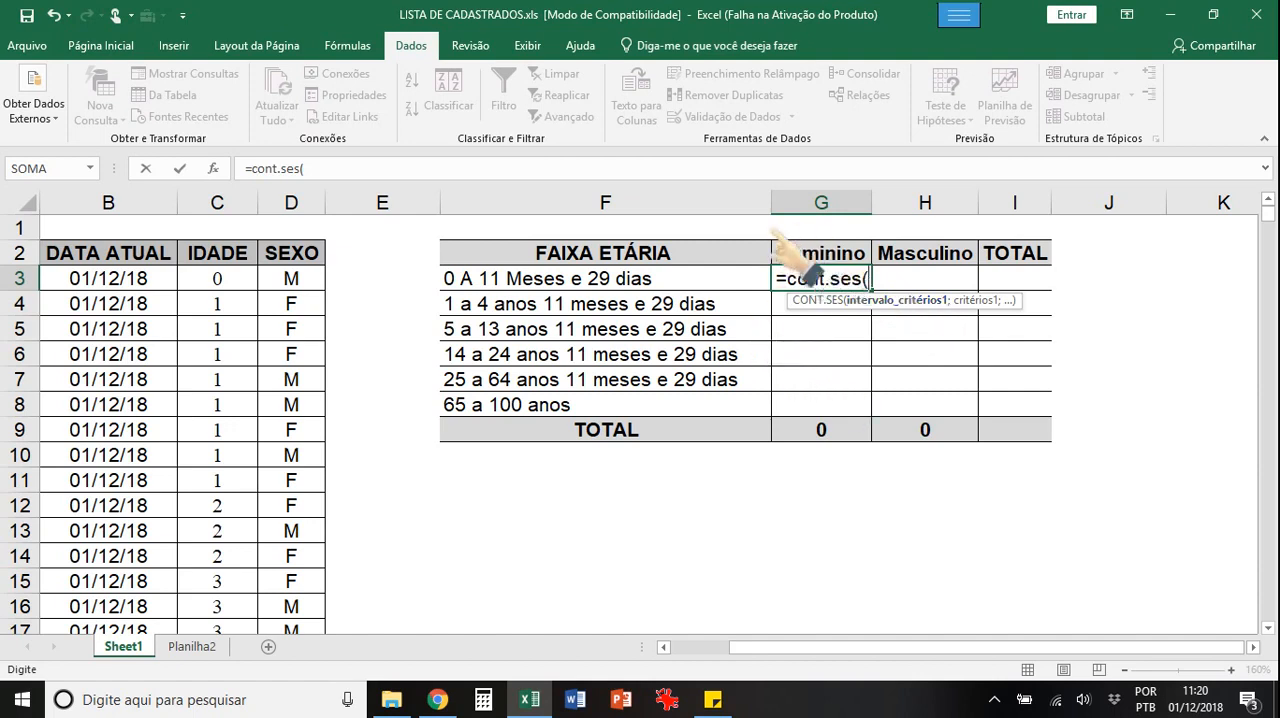
{"action": "left_click", "coordinate": [290, 280]}
{"action": "left_click_drag", "start_coordinate": [290, 310], "coordinate": [310, 590]}
{"action": "type", "text": ";"}
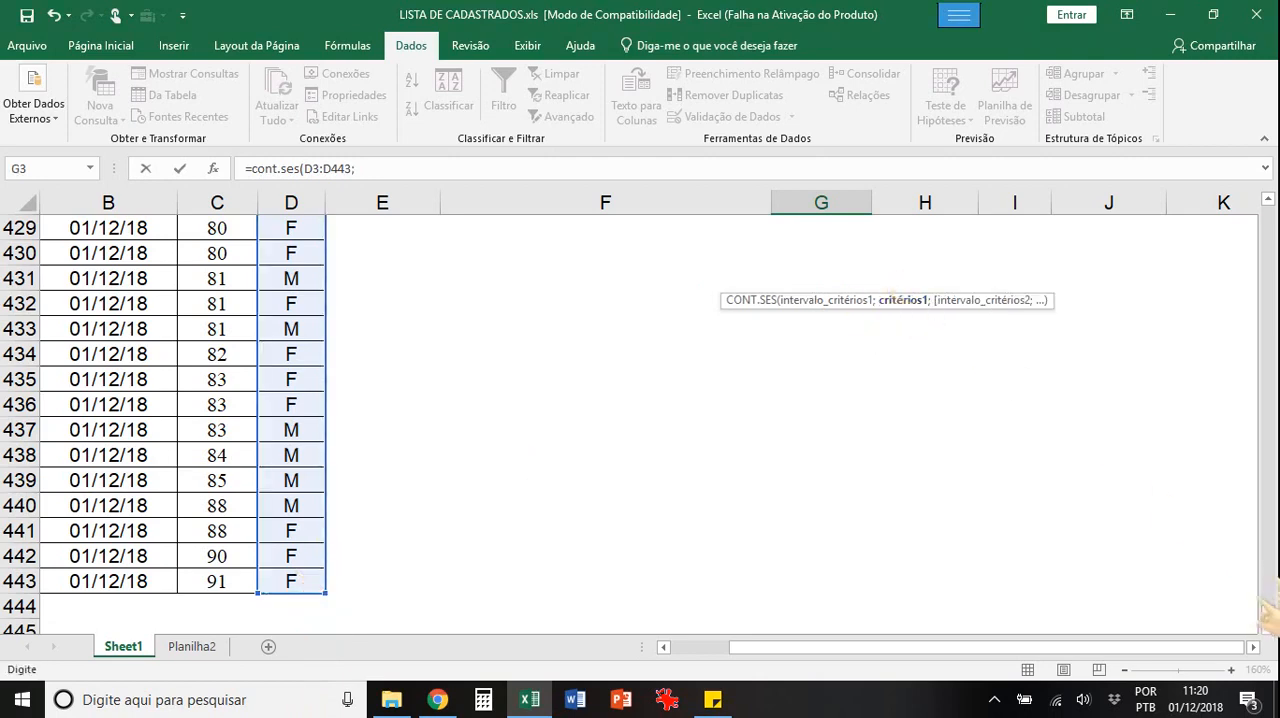
Step: Add "=F" as the first criterion of the CONT.SES formula in G3
{"action": "left_click_drag", "start_coordinate": [1268, 612], "coordinate": [1263, 188]}
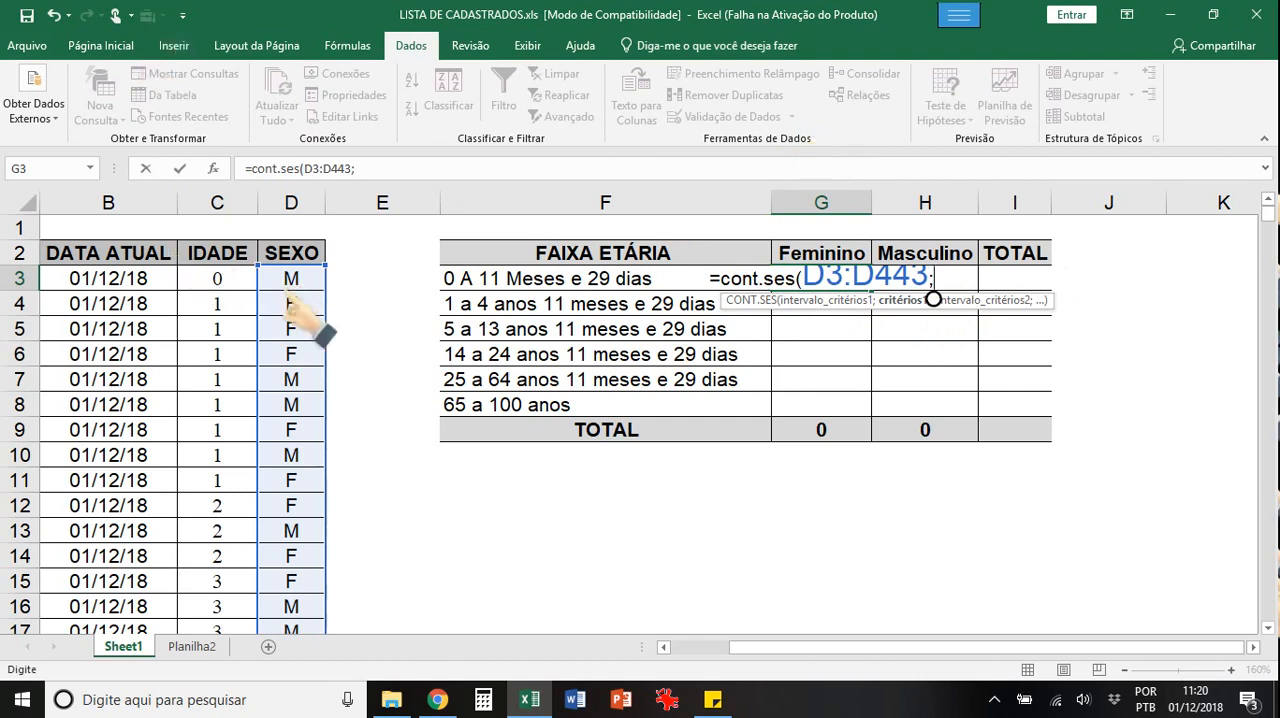
{"action": "type", "text": "\""}
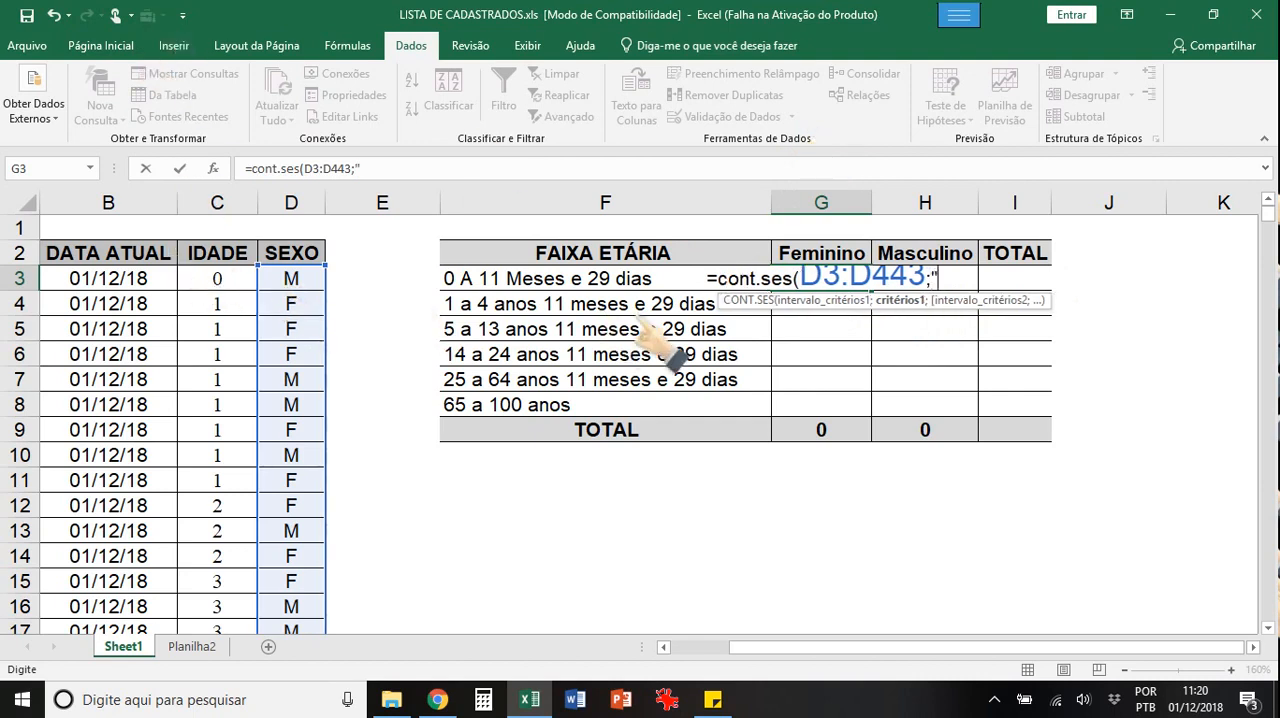
{"action": "type", "text": "=F"}
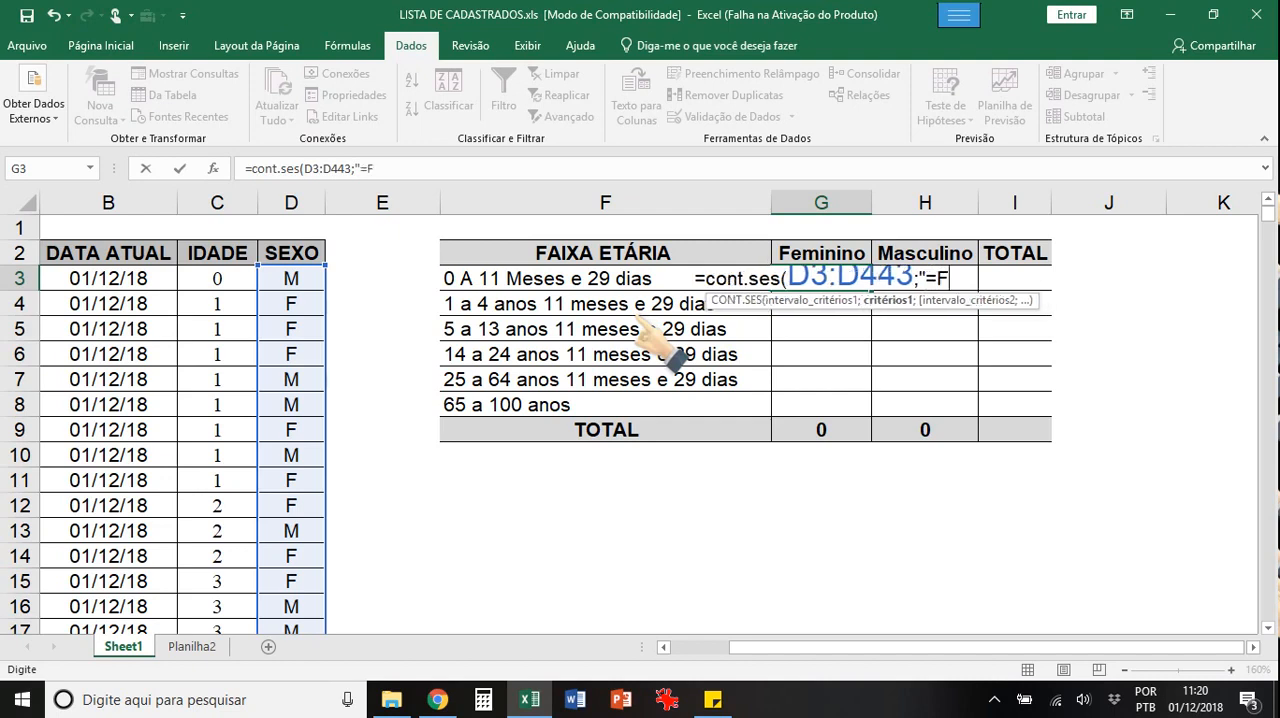
{"action": "type", "text": "\""}
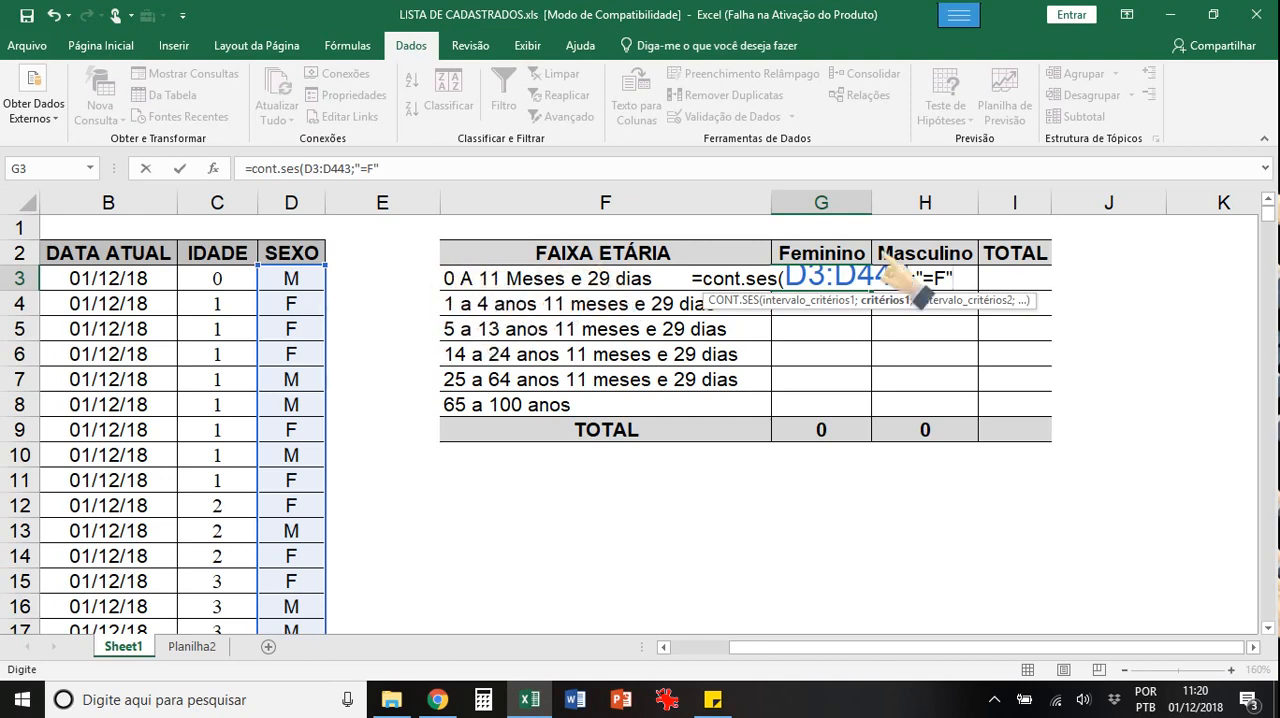
{"action": "type", "text": ";"}
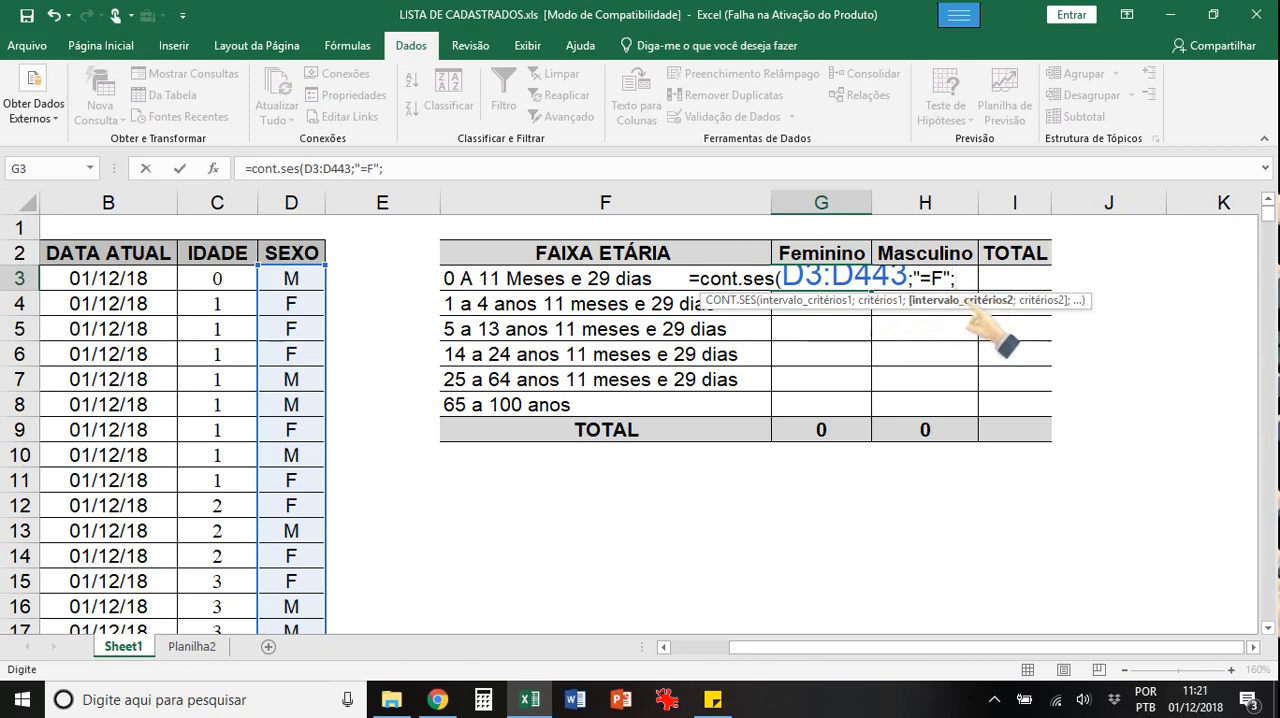
Step: Add the IDADE data C3:C443 as the second criteria range with criterion "=0" and close the formula's parenthesis
{"action": "left_click_drag", "start_coordinate": [217, 278], "coordinate": [266, 574]}
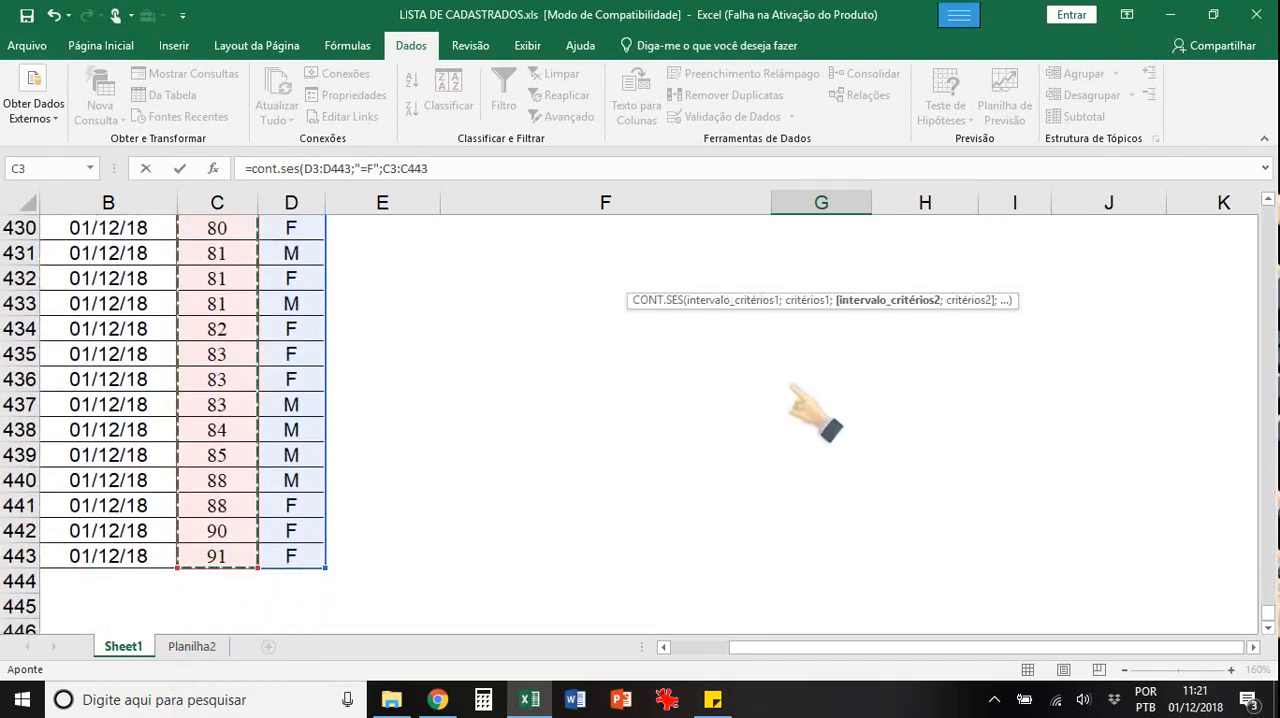
{"action": "type", "text": ";"}
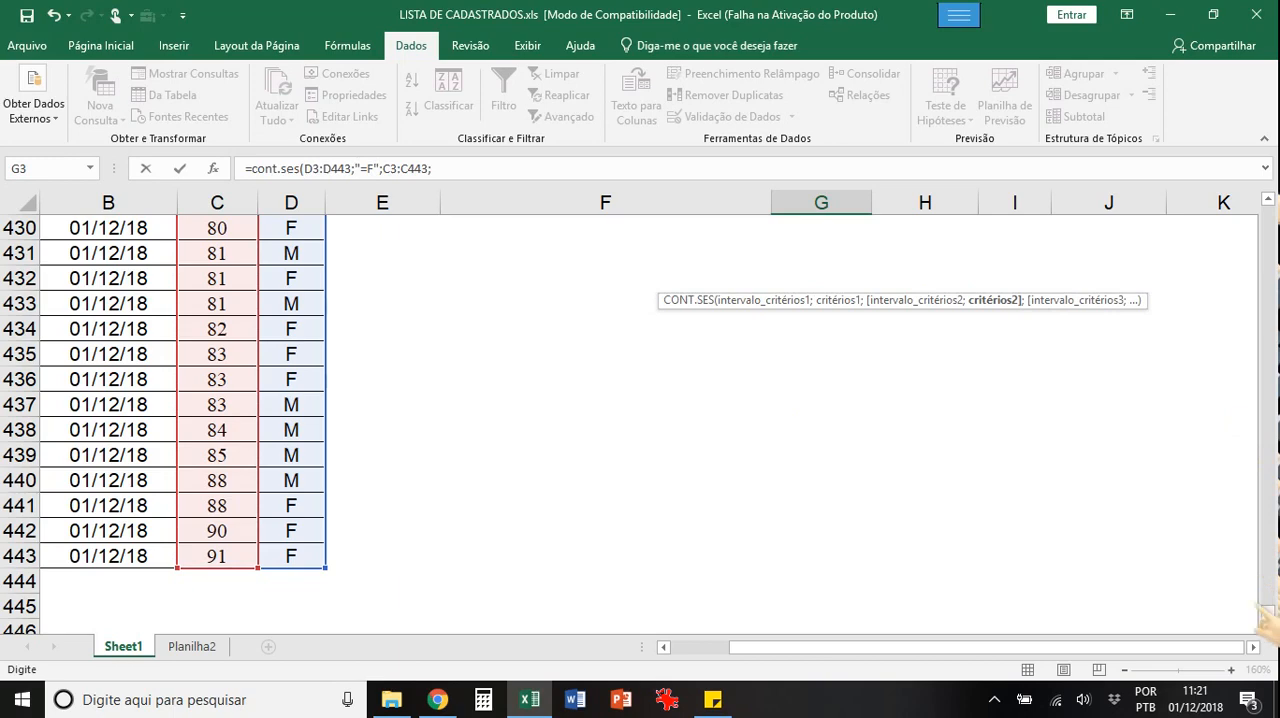
{"action": "left_click_drag", "start_coordinate": [1265, 615], "coordinate": [1268, 195]}
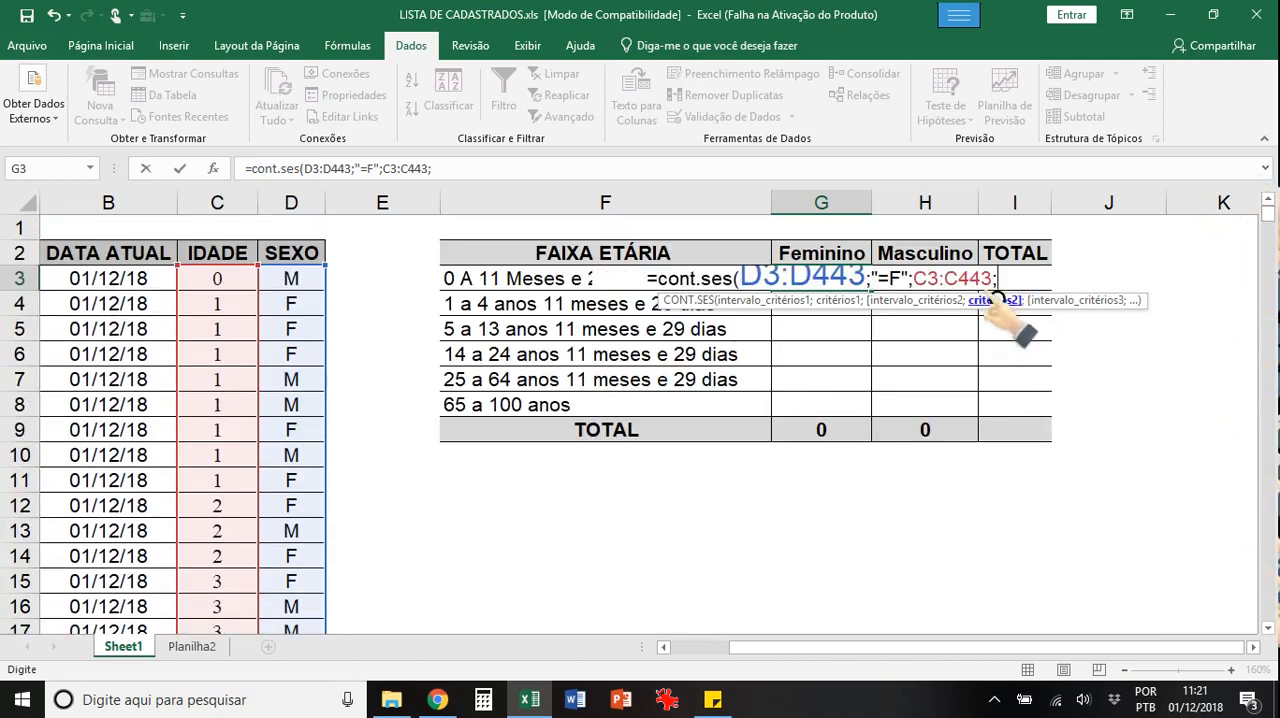
{"action": "type", "text": "\""}
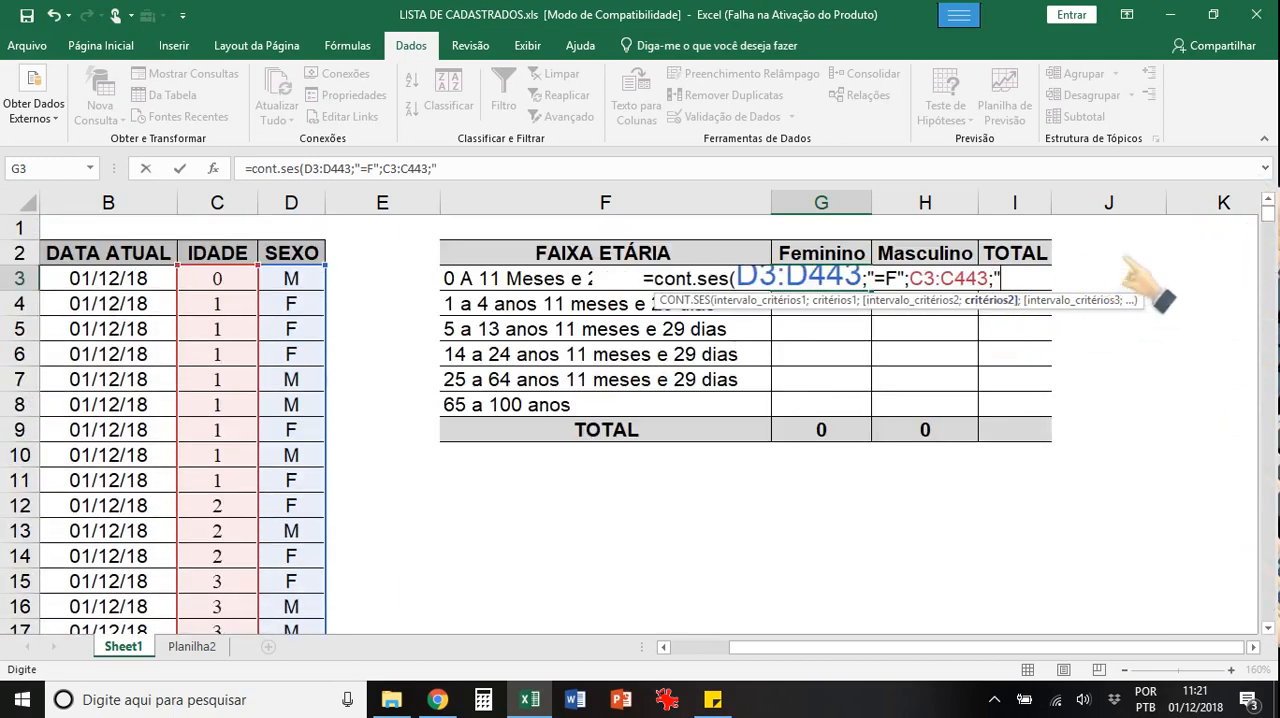
{"action": "type", "text": "=0\""}
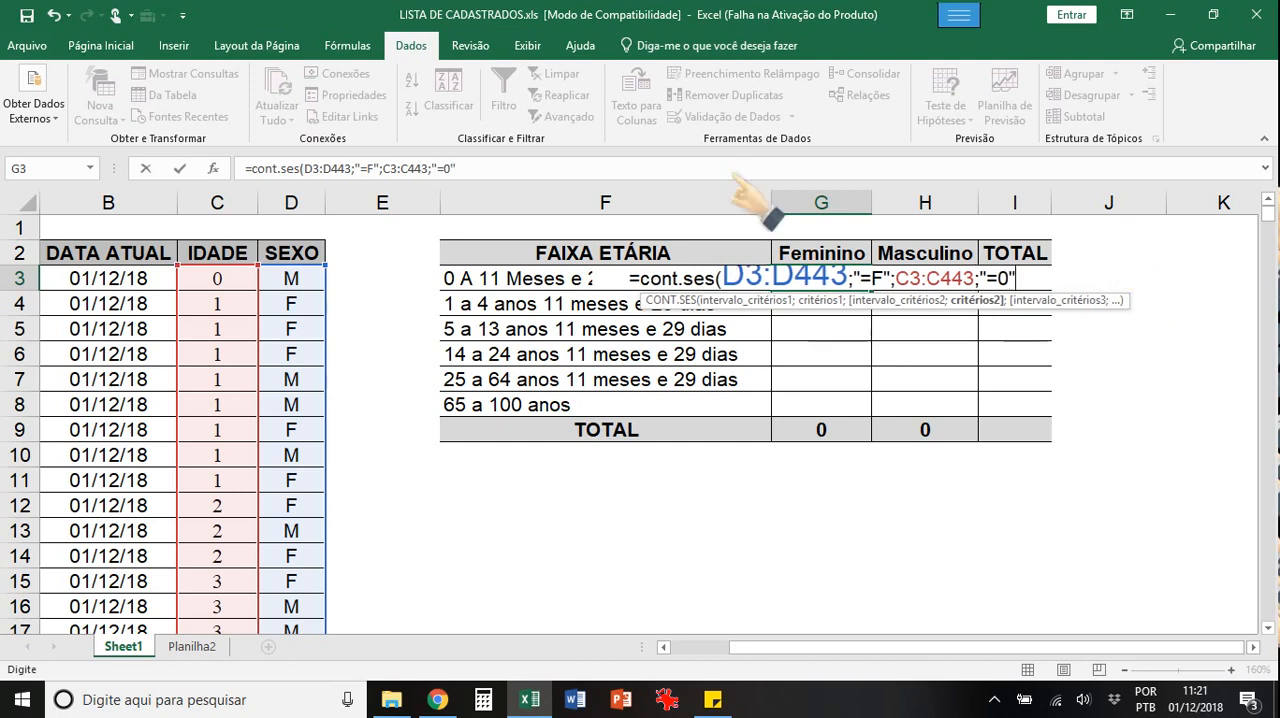
{"action": "type", "text": ")"}
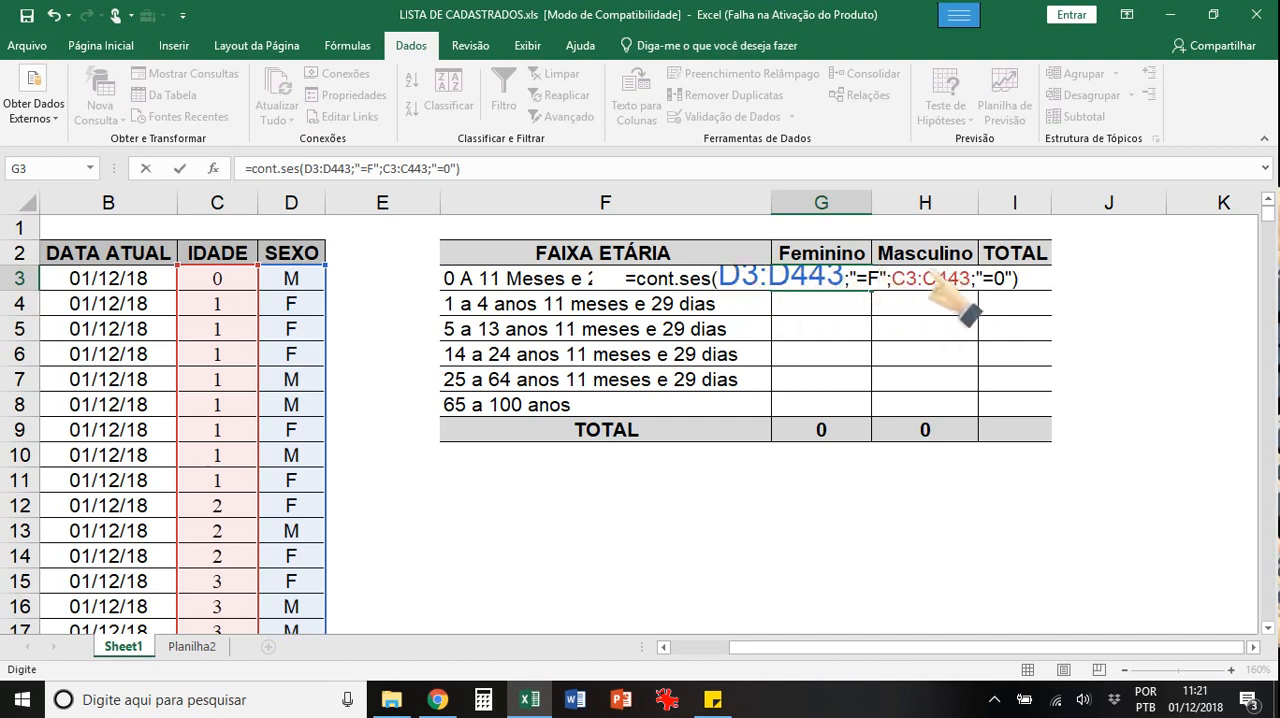
Step: Fix the column references in the G3 formula as $D3:$D443 and $C3:$C443, and enter it
{"action": "left_click", "coordinate": [720, 279]}
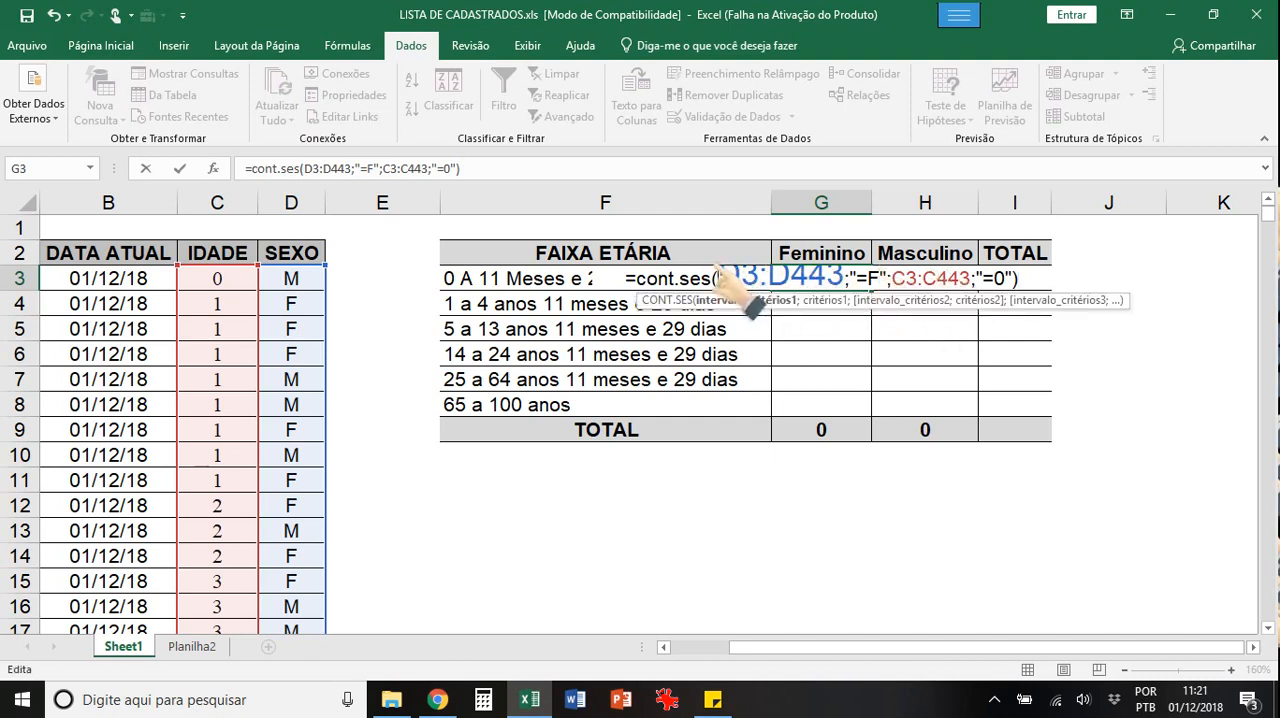
{"action": "type", "text": "$D3:"}
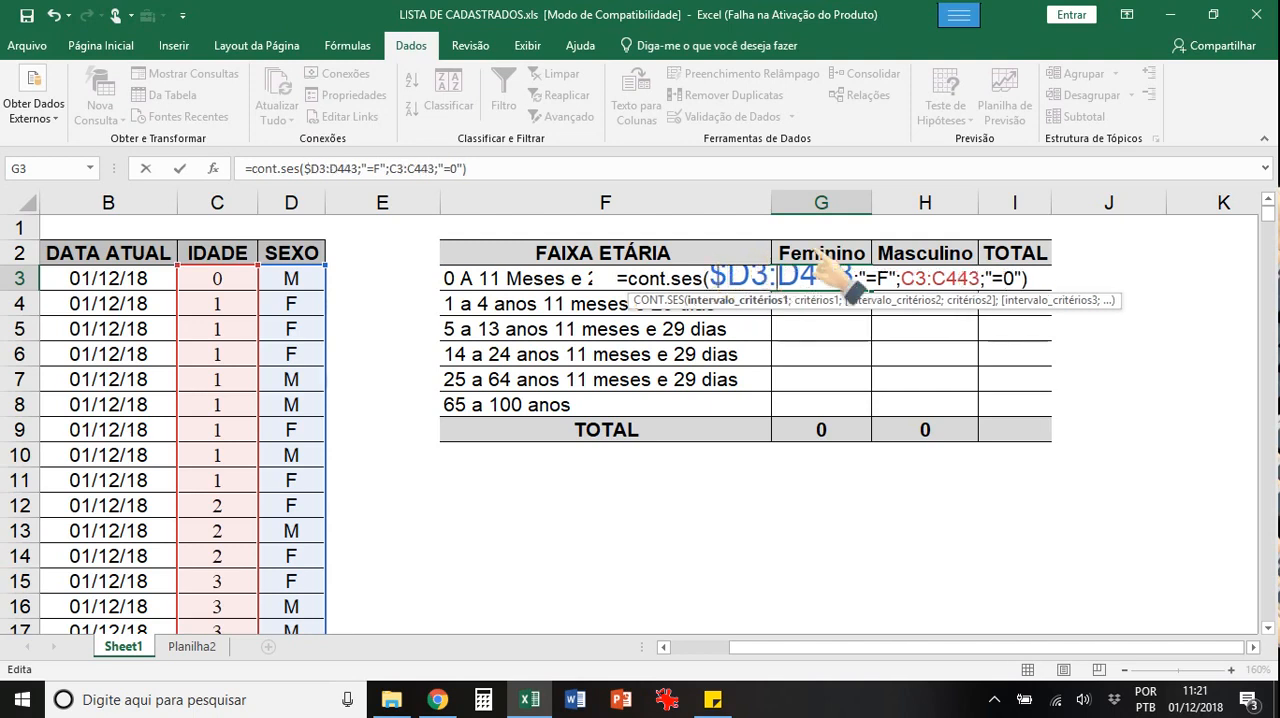
{"action": "type", "text": "$"}
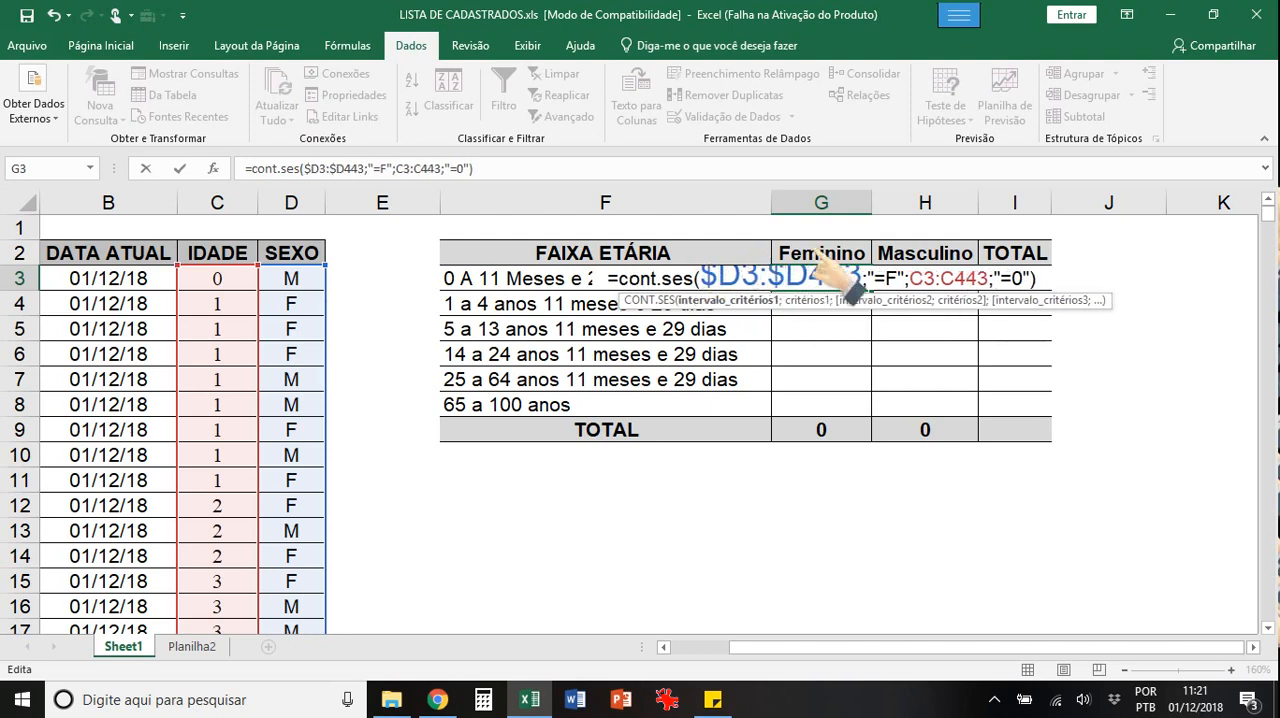
{"action": "left_click", "coordinate": [960, 276]}
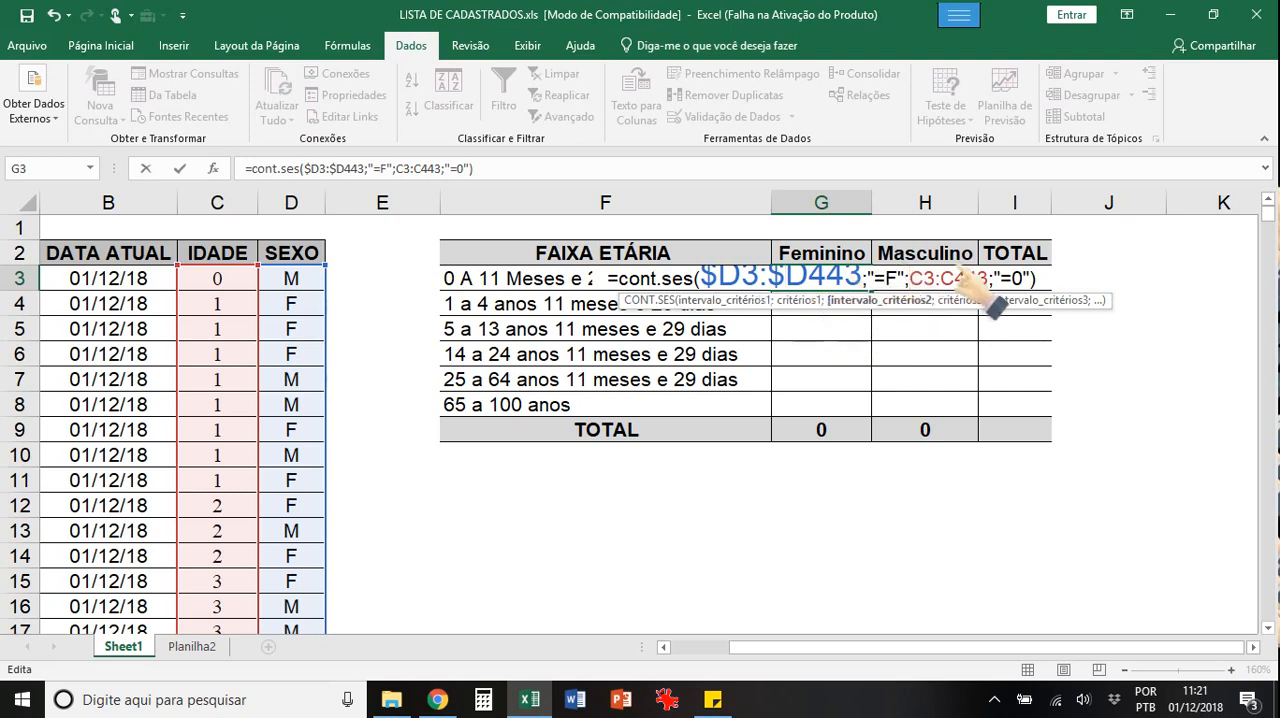
{"action": "type", "text": "$D3:"}
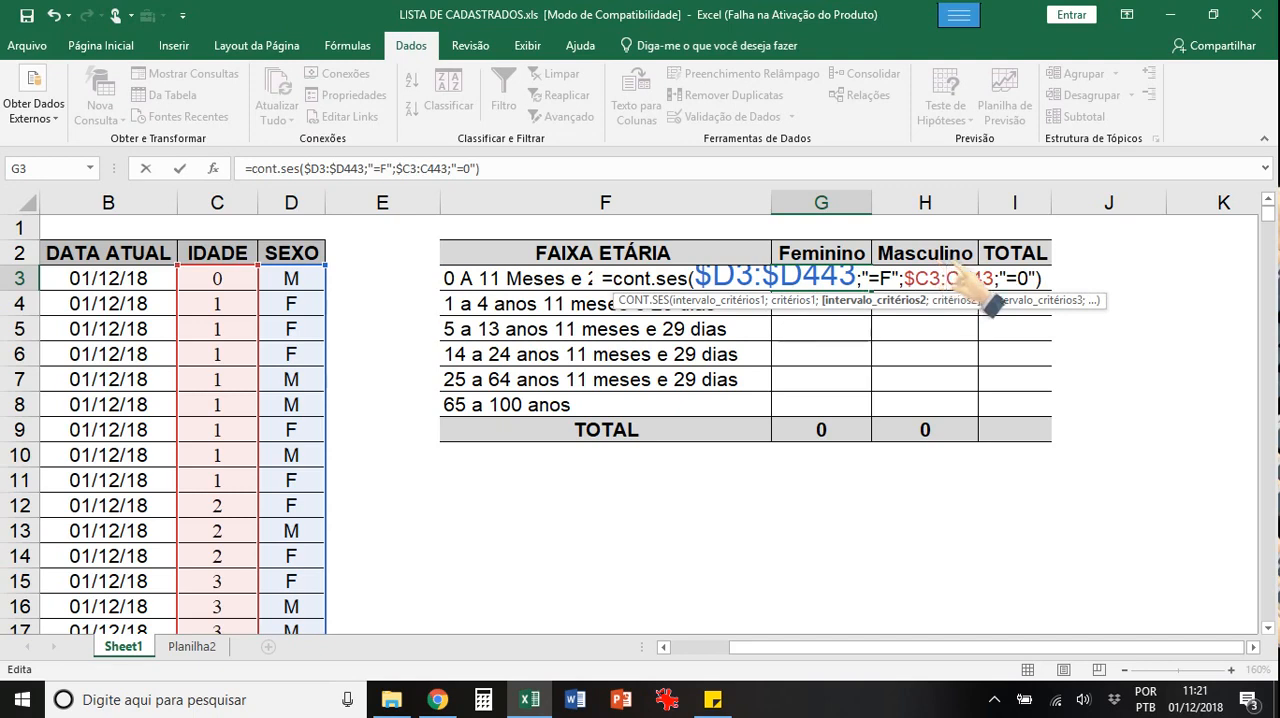
{"action": "type", "text": "$"}
{"action": "left_click", "coordinate": [1044, 271]}
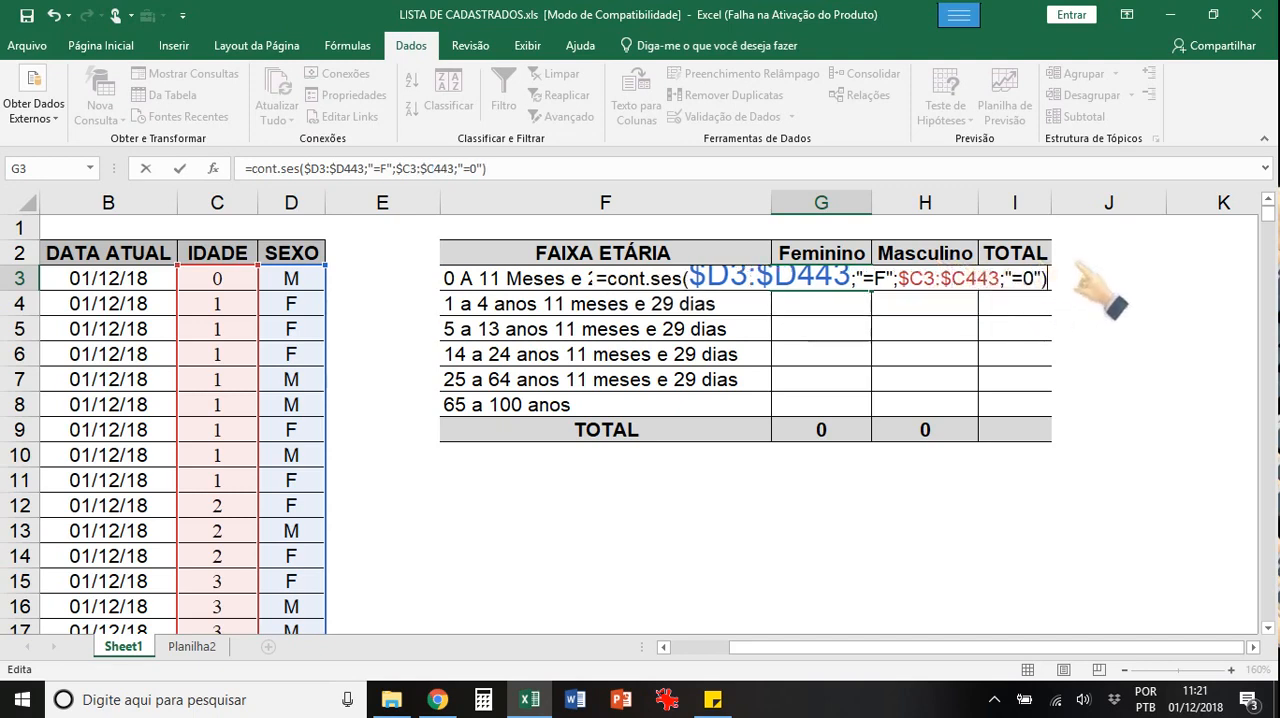
{"action": "key", "text": "Return"}
{"action": "key", "text": "Up"}
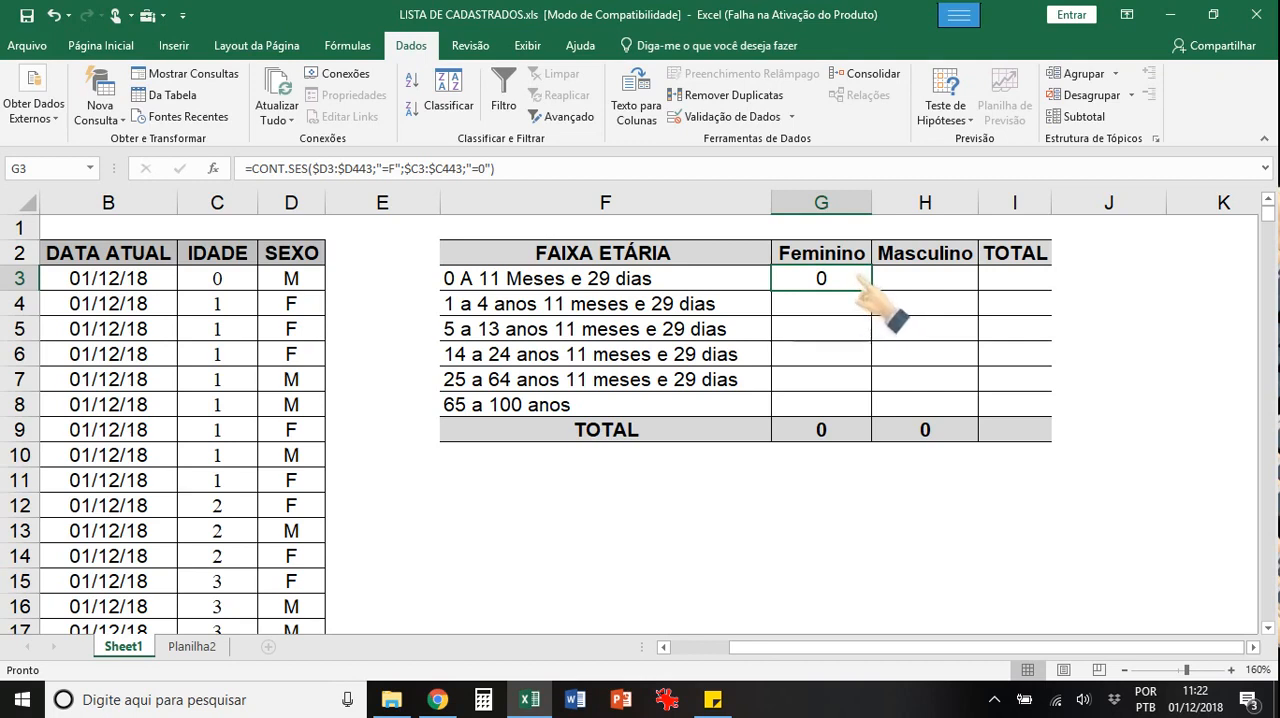
Step: Copy the G3 formula to H3 under Masculino and change its sex criterion to "=M"
{"action": "left_click_drag", "start_coordinate": [858, 283], "coordinate": [956, 283]}
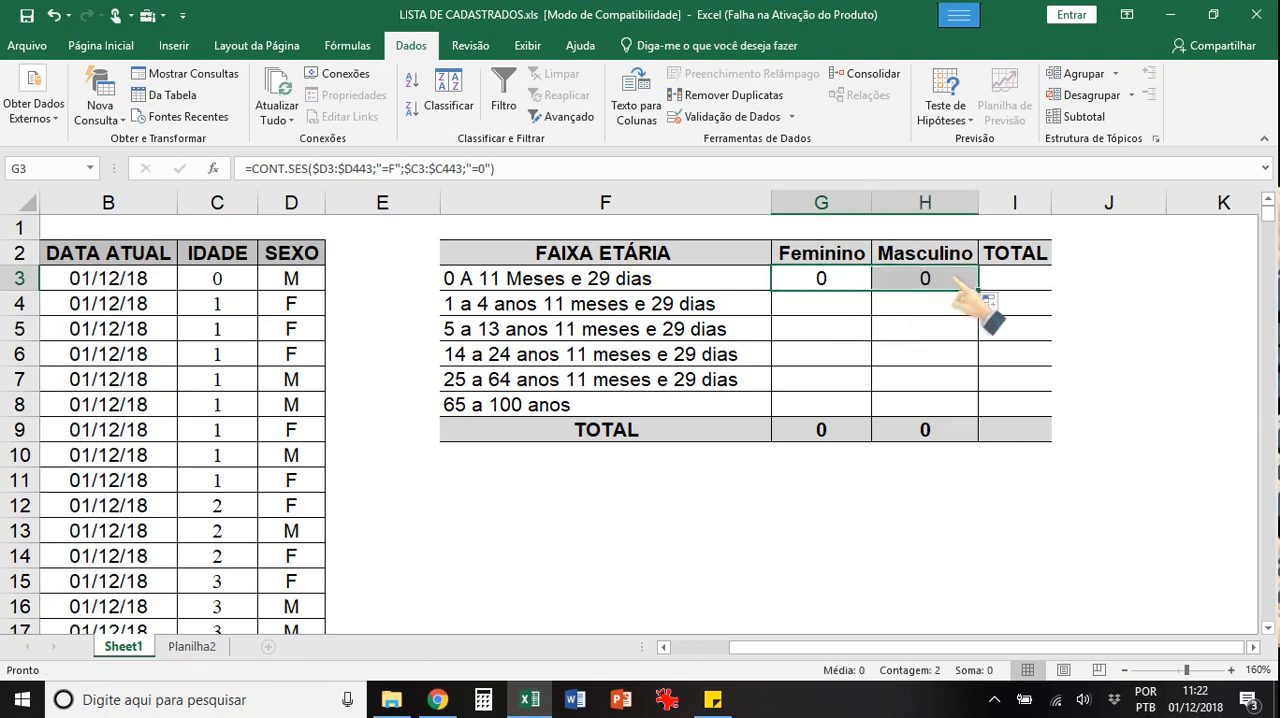
{"action": "double_click", "coordinate": [945, 285]}
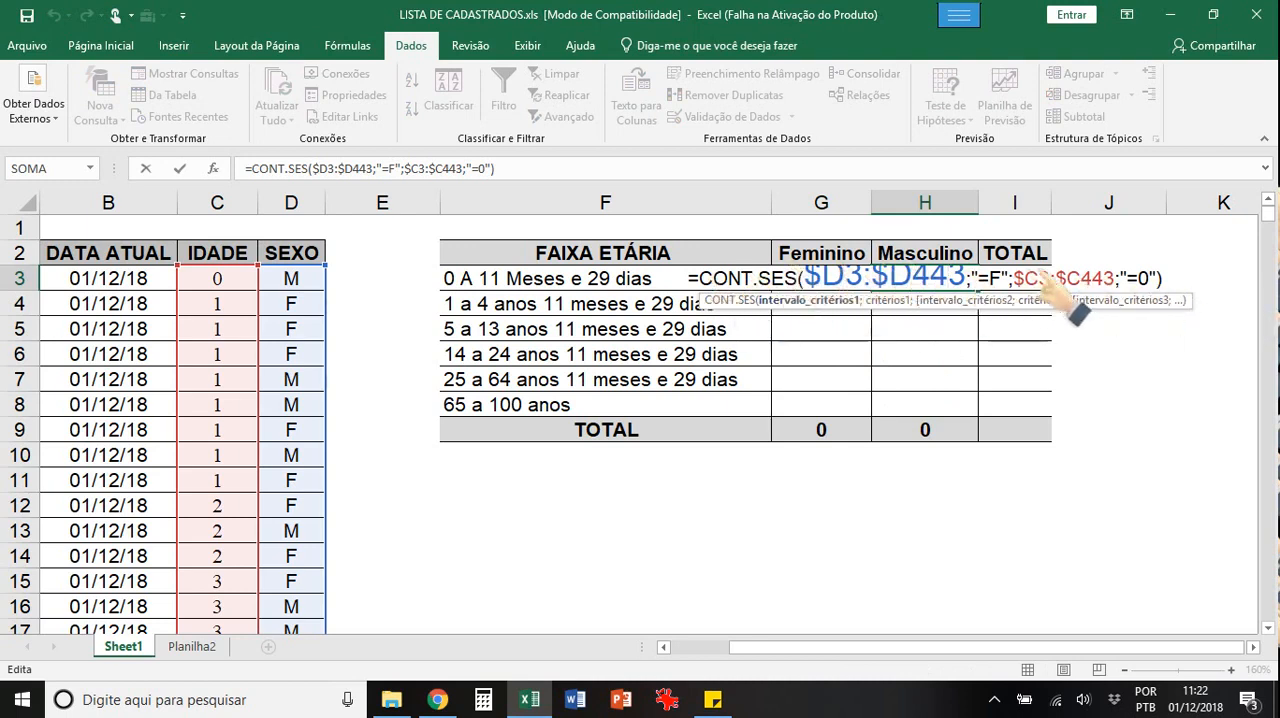
{"action": "left_click", "coordinate": [993, 279]}
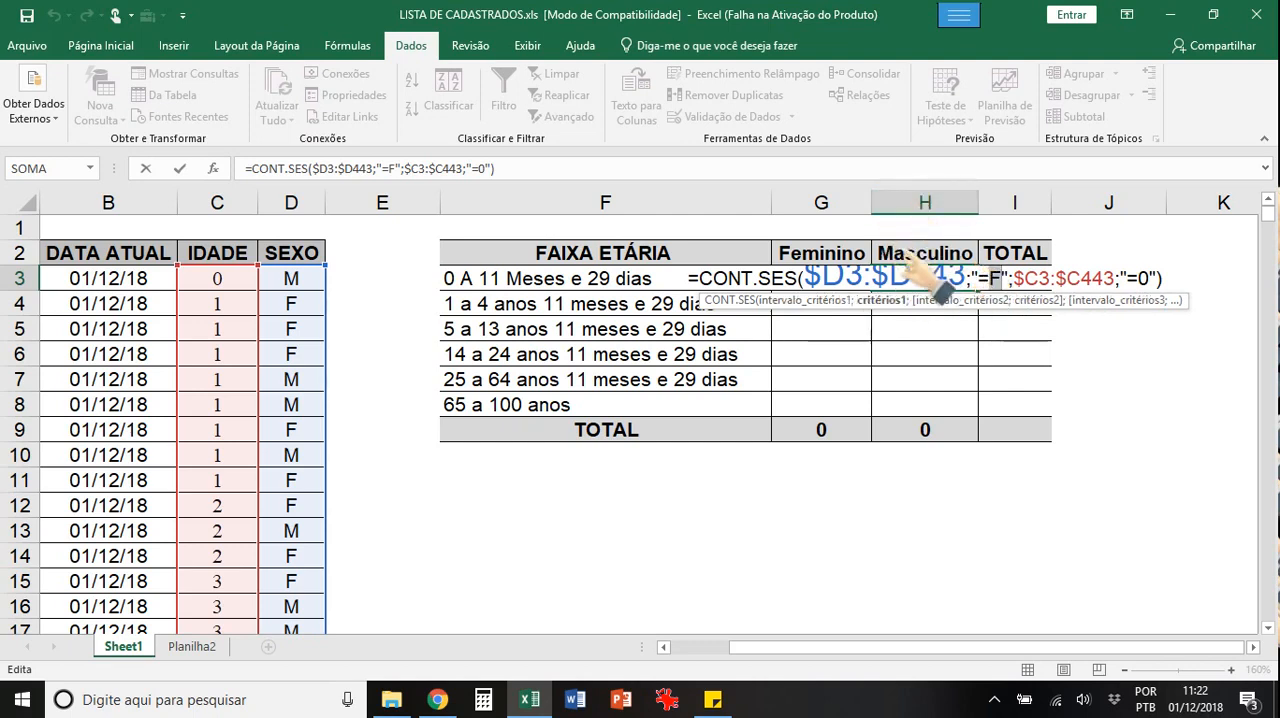
{"action": "type", "text": "M"}
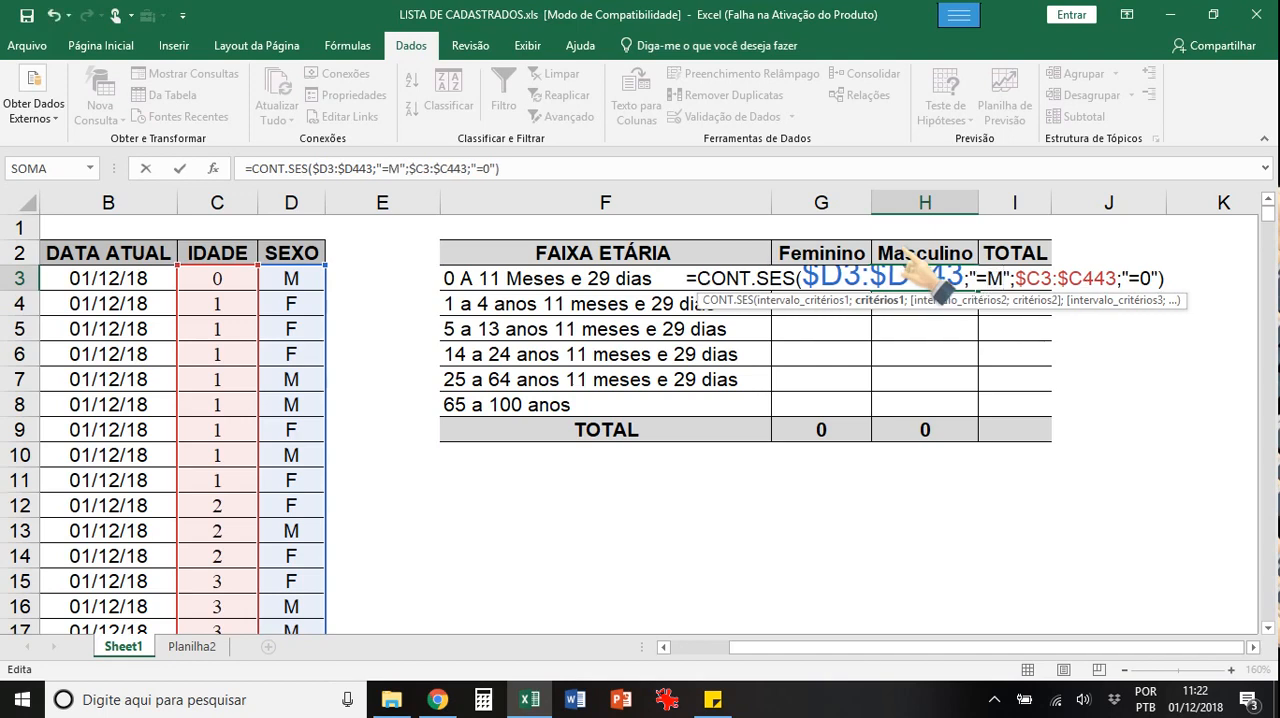
{"action": "key", "text": "Return"}
{"action": "key", "text": "Up"}
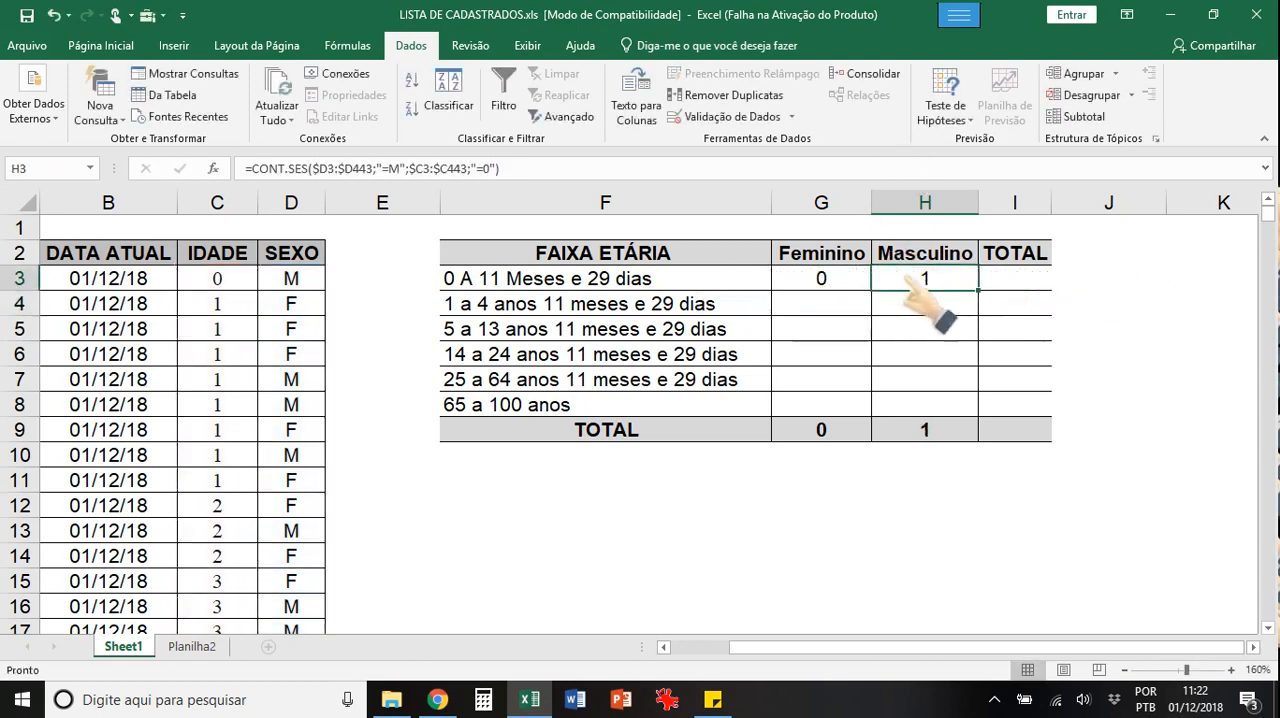
{"action": "left_click", "coordinate": [822, 280]}
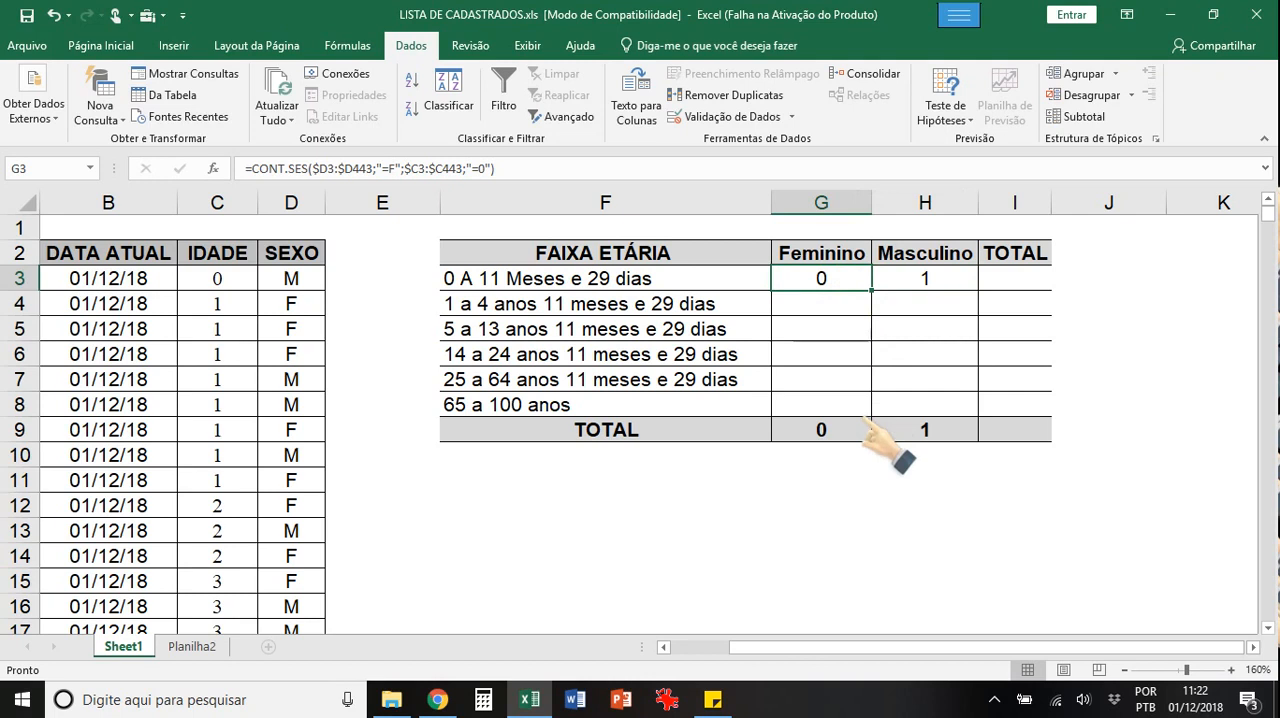
{"action": "left_click", "coordinate": [783, 304]}
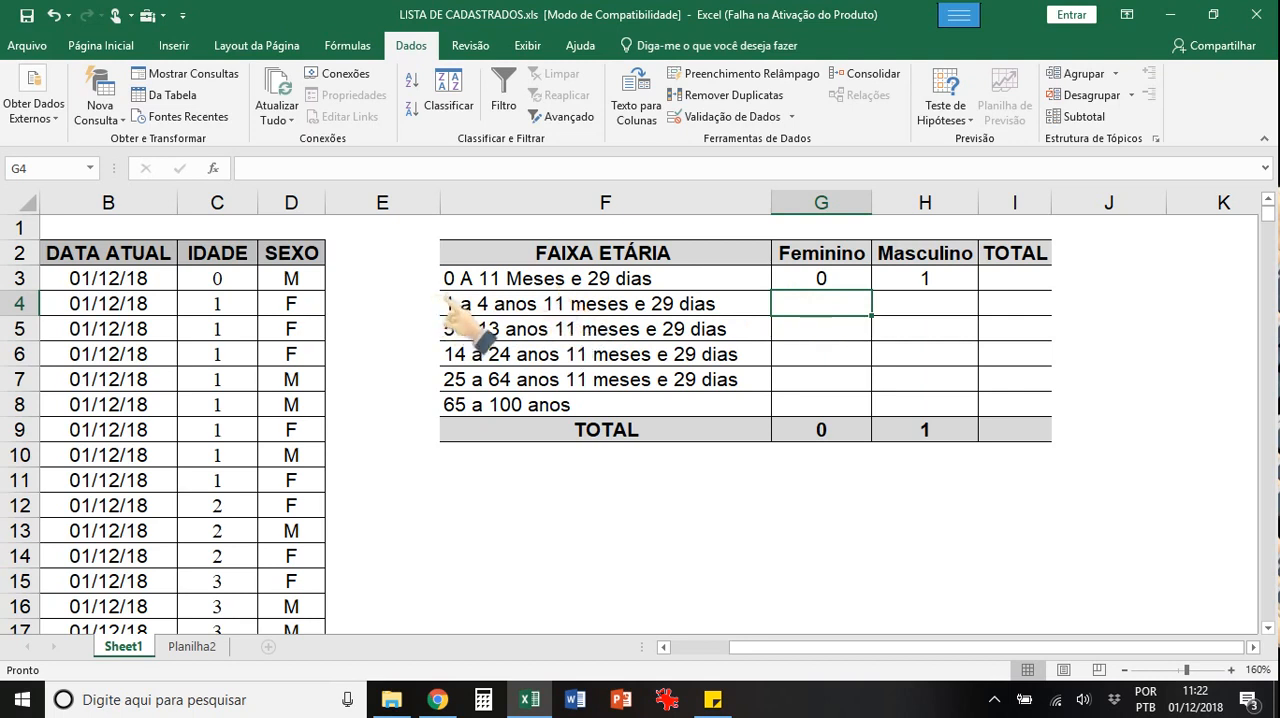
{"action": "left_click", "coordinate": [496, 280]}
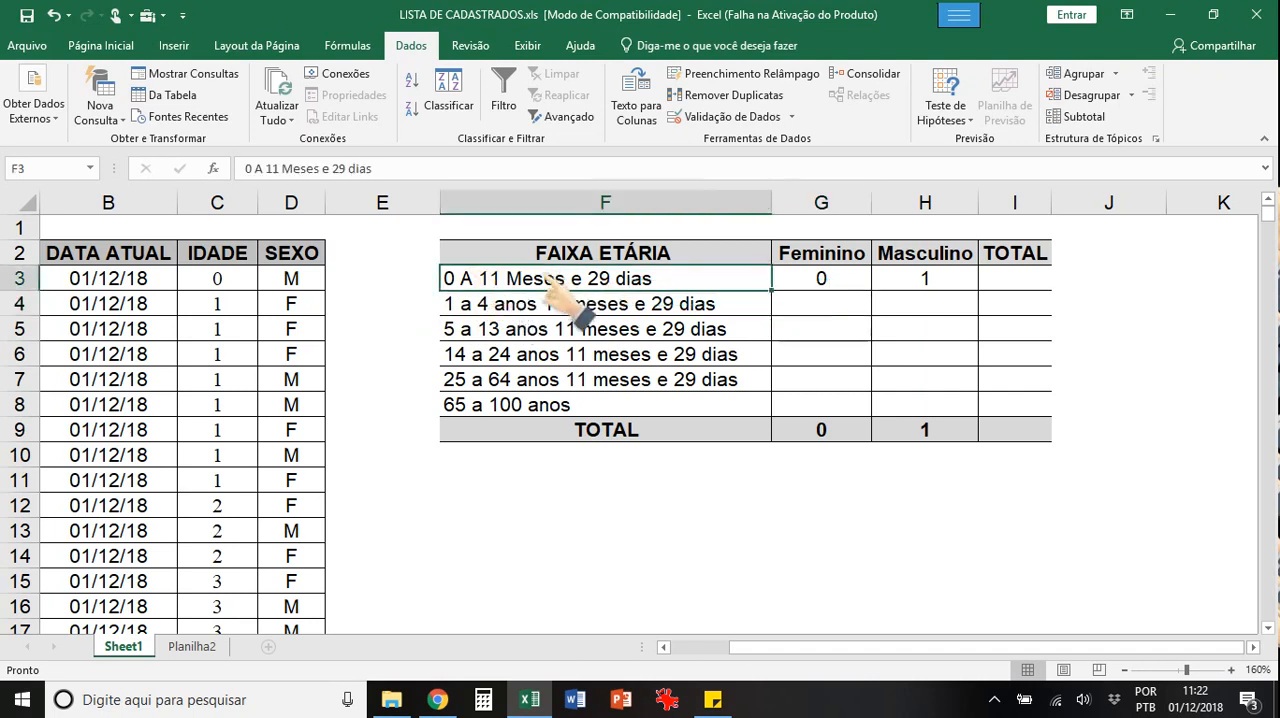
Step: Start a CONT.SES formula in G4 with the SEXO data D3:D443 as first criteria range and "=F" as its criterion
{"action": "left_click", "coordinate": [548, 299]}
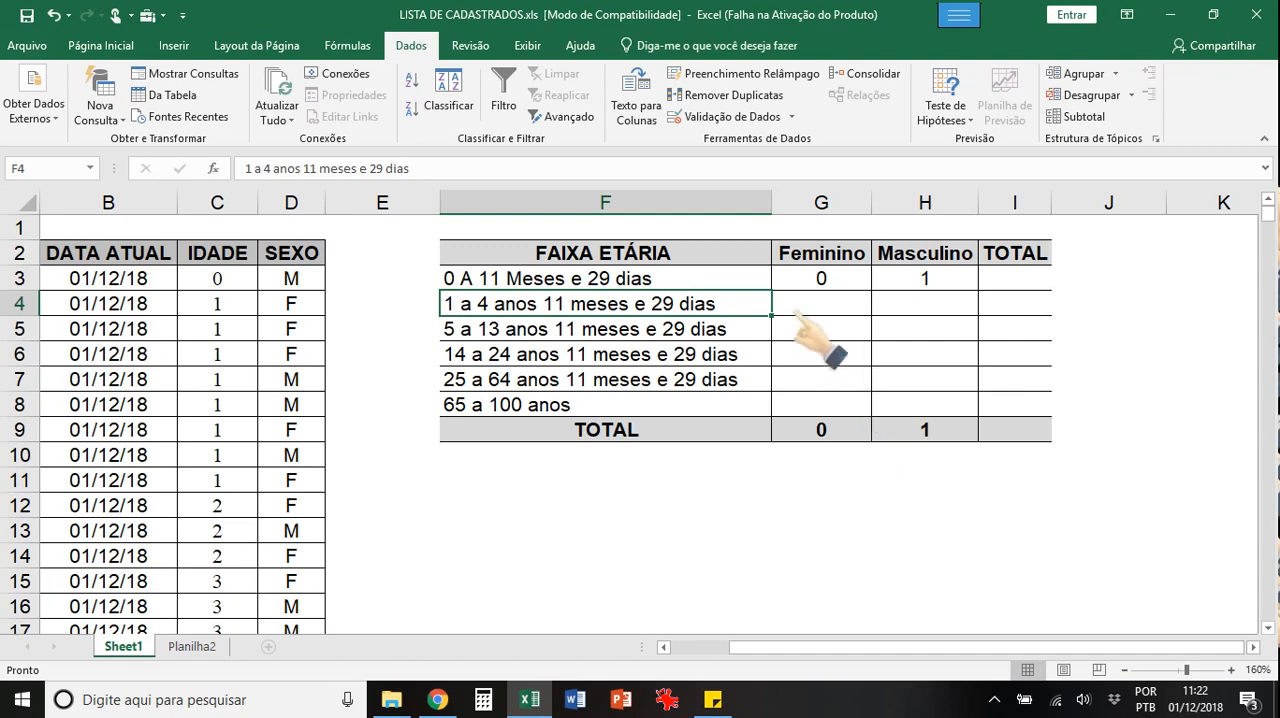
{"action": "key", "text": "Right"}
{"action": "type", "text": "=cont.ses("}
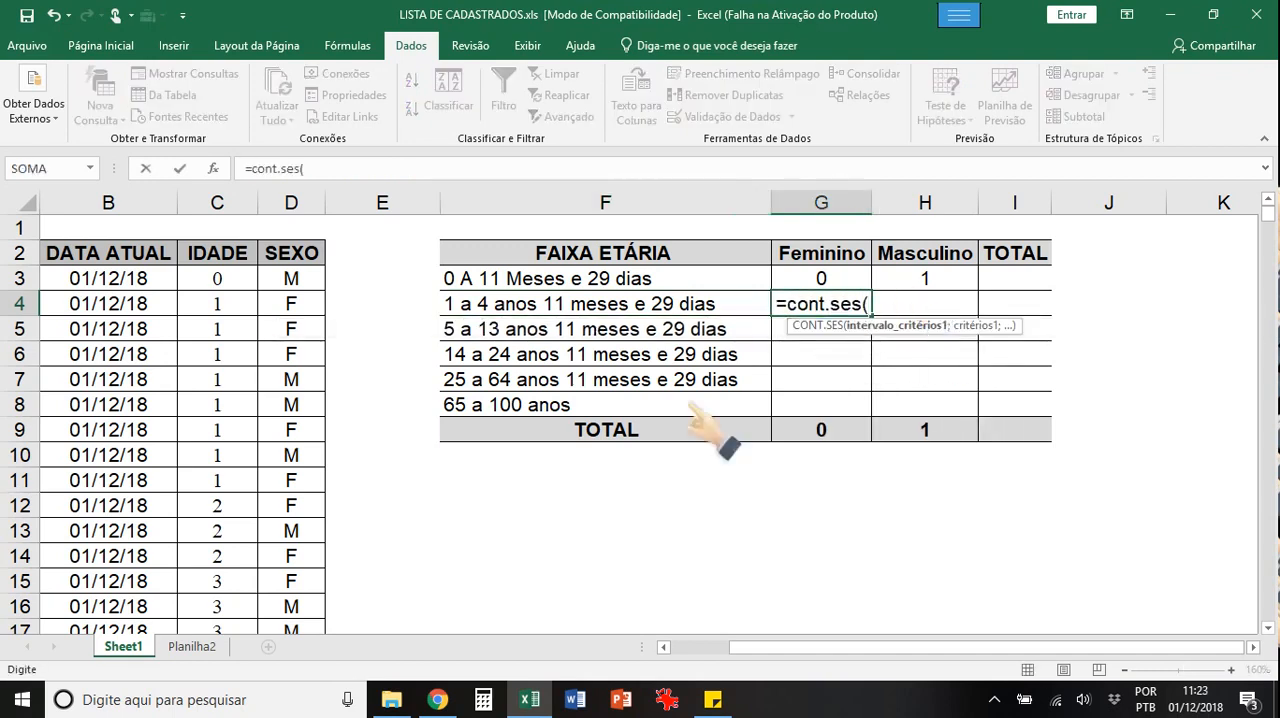
{"action": "left_click_drag", "start_coordinate": [290, 278], "coordinate": [305, 578]}
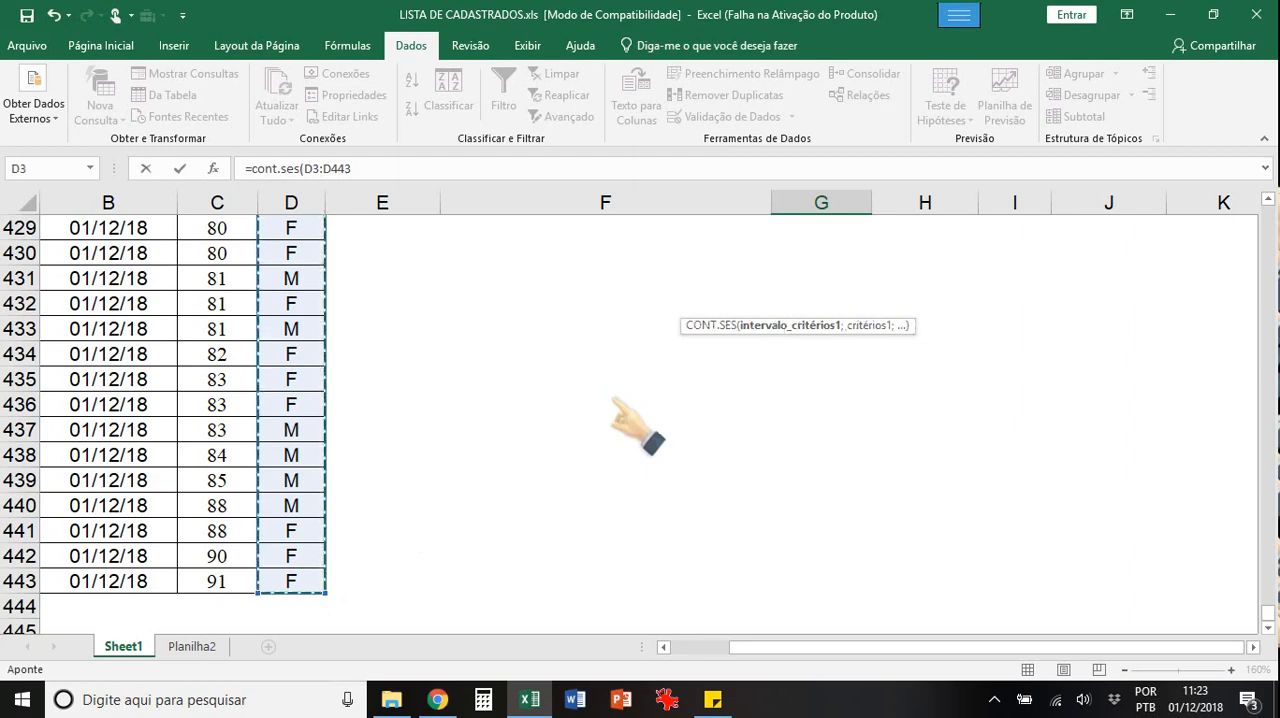
{"action": "type", "text": ";"}
{"action": "left_click_drag", "start_coordinate": [1268, 607], "coordinate": [1266, 200]}
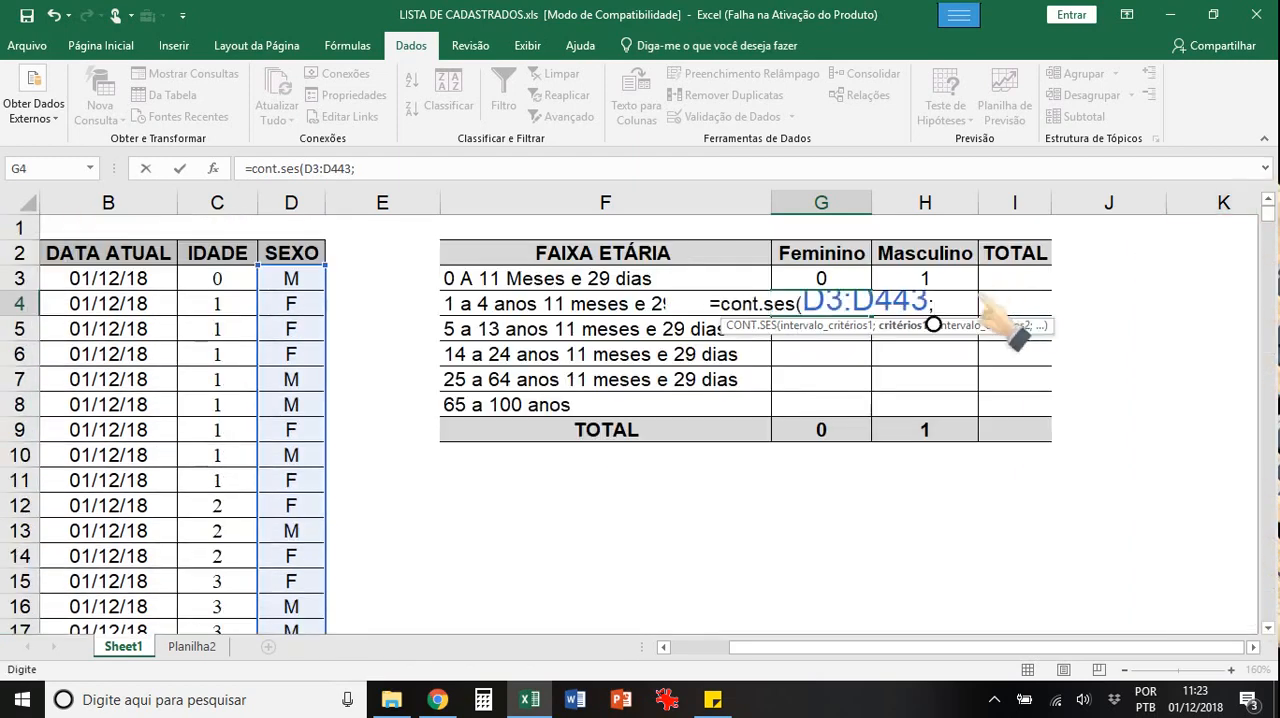
{"action": "type", "text": "\"=F\""}
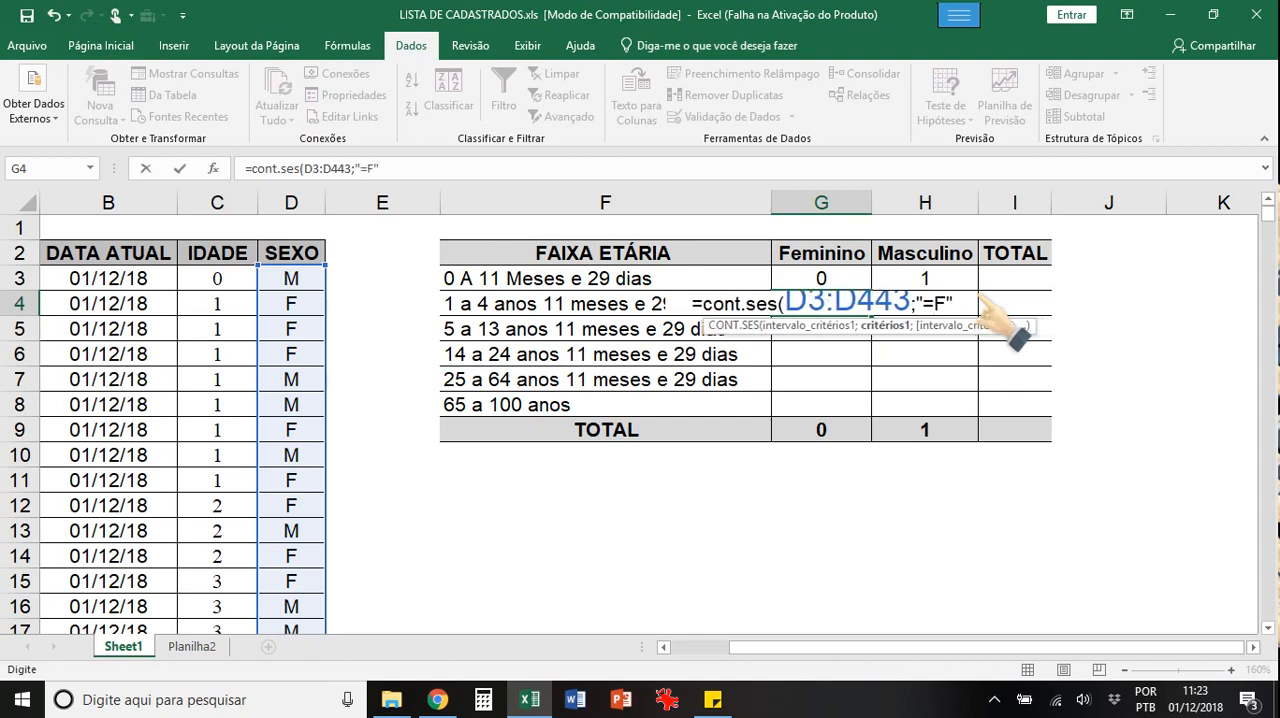
{"action": "type", "text": ";"}
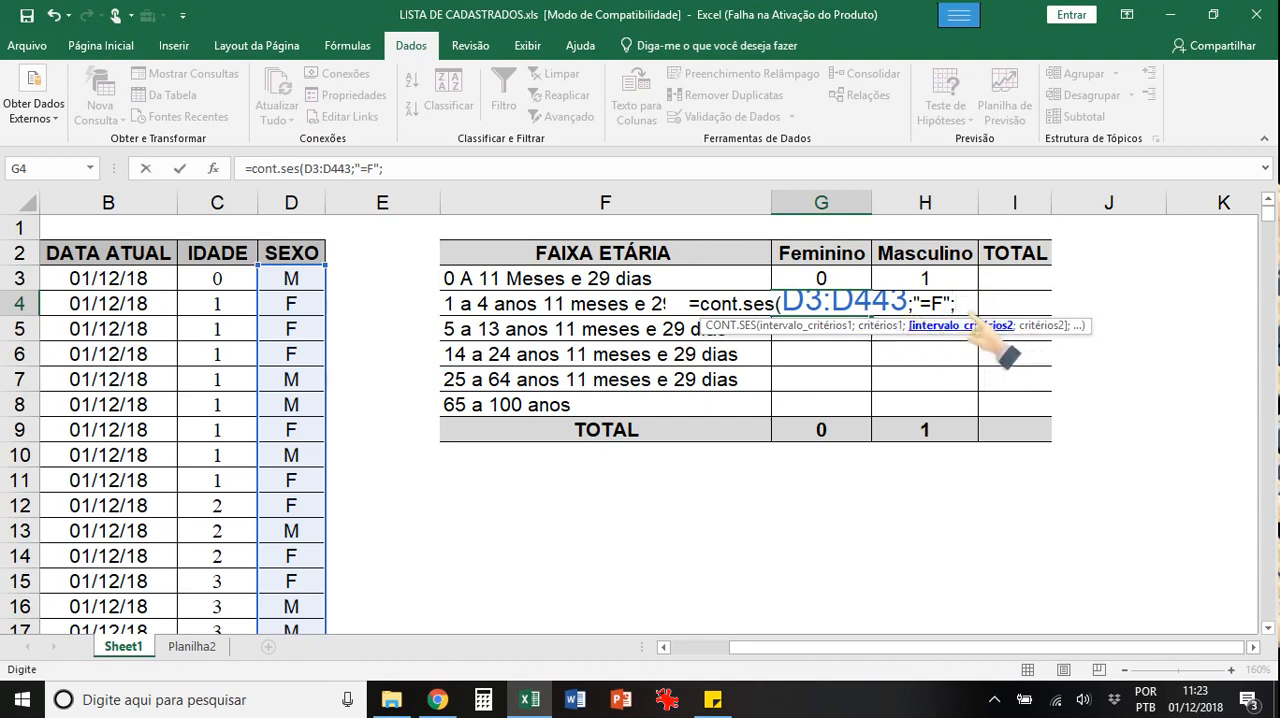
Step: Add the IDADE data C3:C443 as the second criteria range of the G4 formula with criterion ">=1"
{"action": "left_click_drag", "start_coordinate": [217, 280], "coordinate": [217, 634]}
{"action": "left_click_drag", "start_coordinate": [183, 702], "coordinate": [222, 703]}
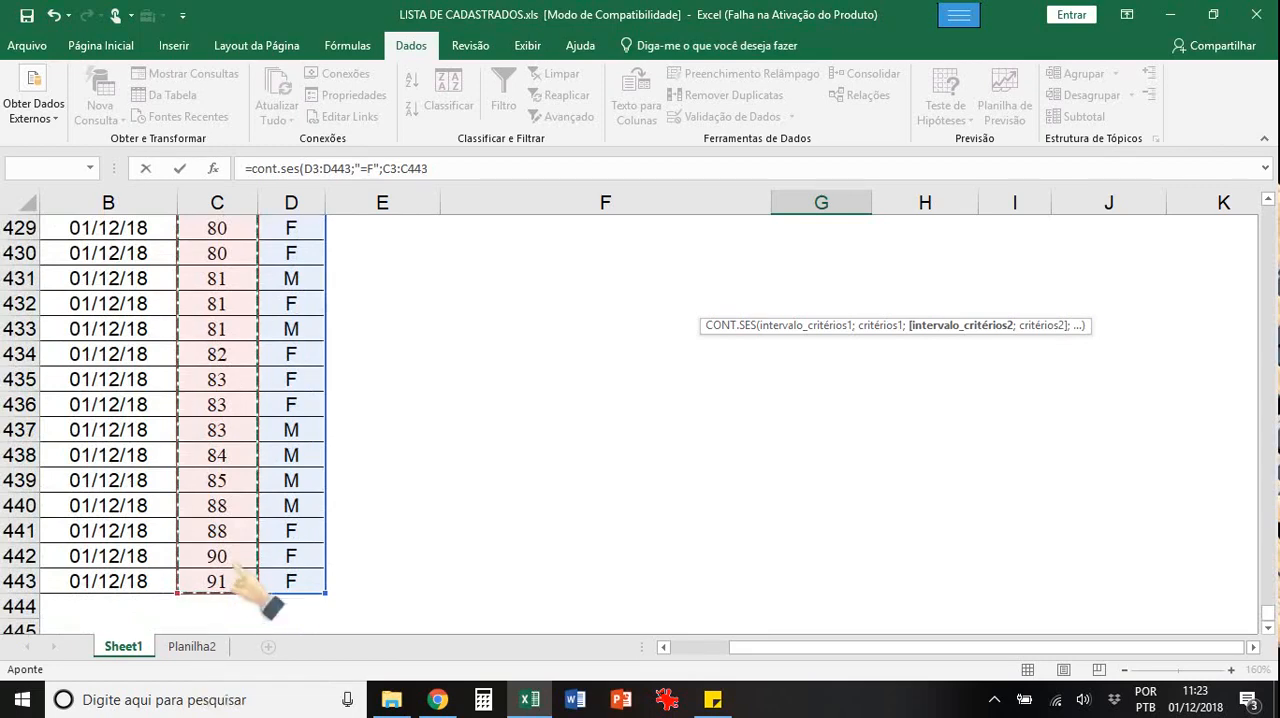
{"action": "left_click_drag", "start_coordinate": [245, 585], "coordinate": [245, 585]}
{"action": "type", "text": ";"}
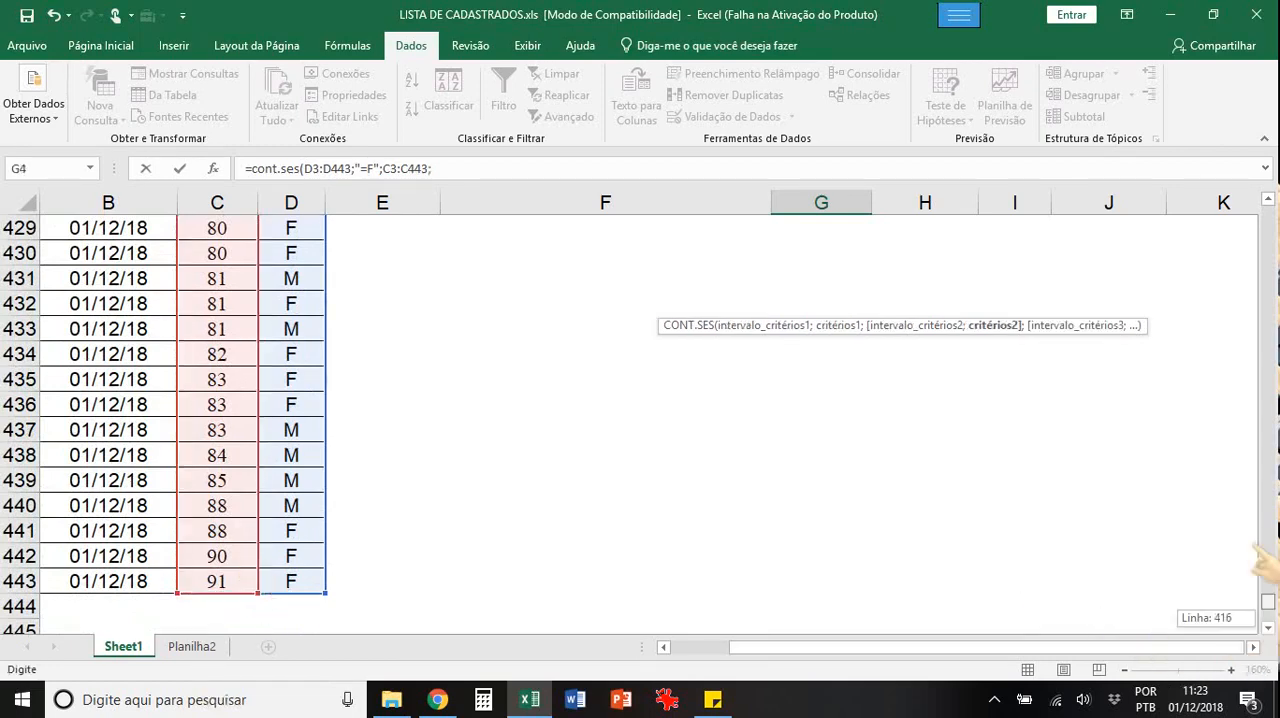
{"action": "left_click_drag", "start_coordinate": [1256, 546], "coordinate": [1259, 186]}
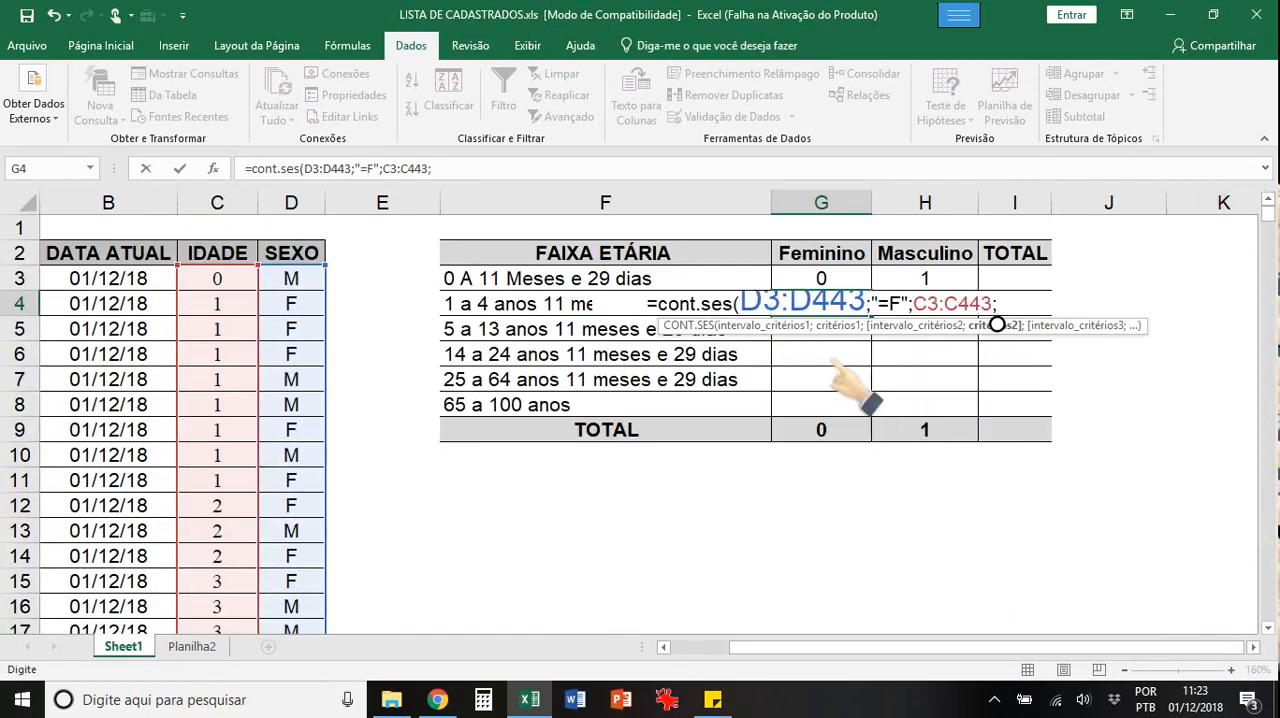
{"action": "type", "text": "\""}
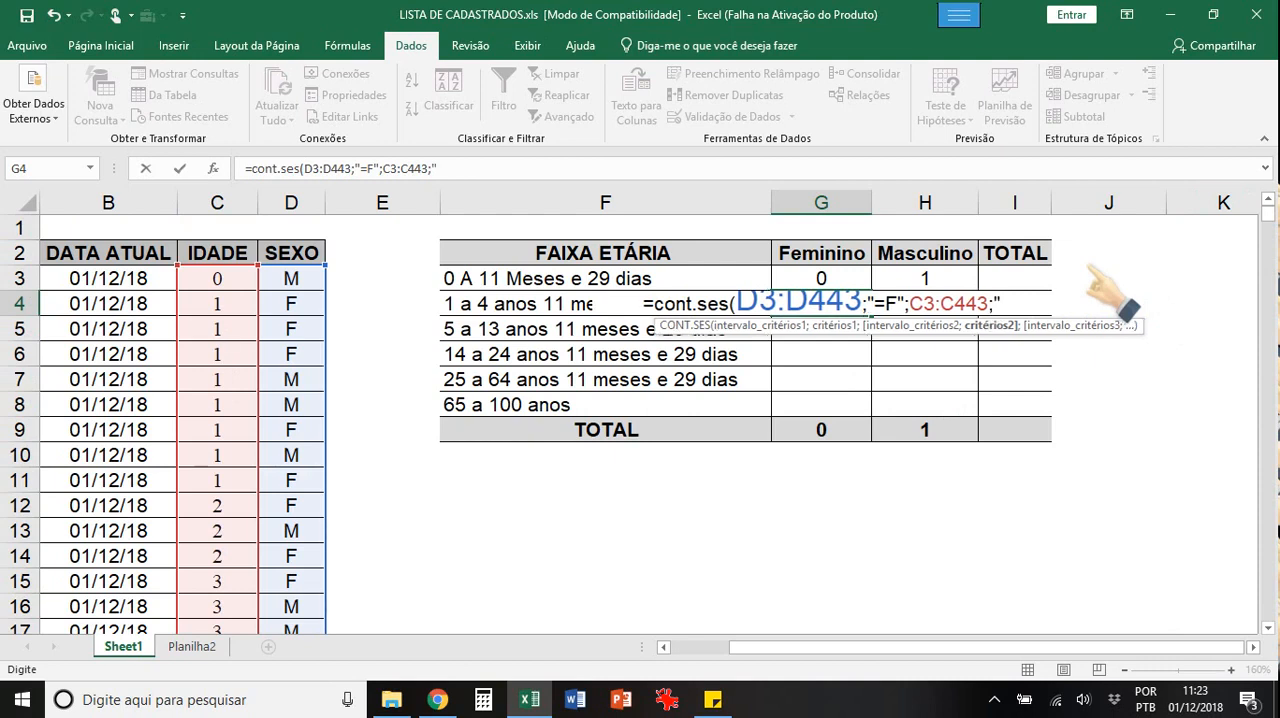
{"action": "type", "text": ">="}
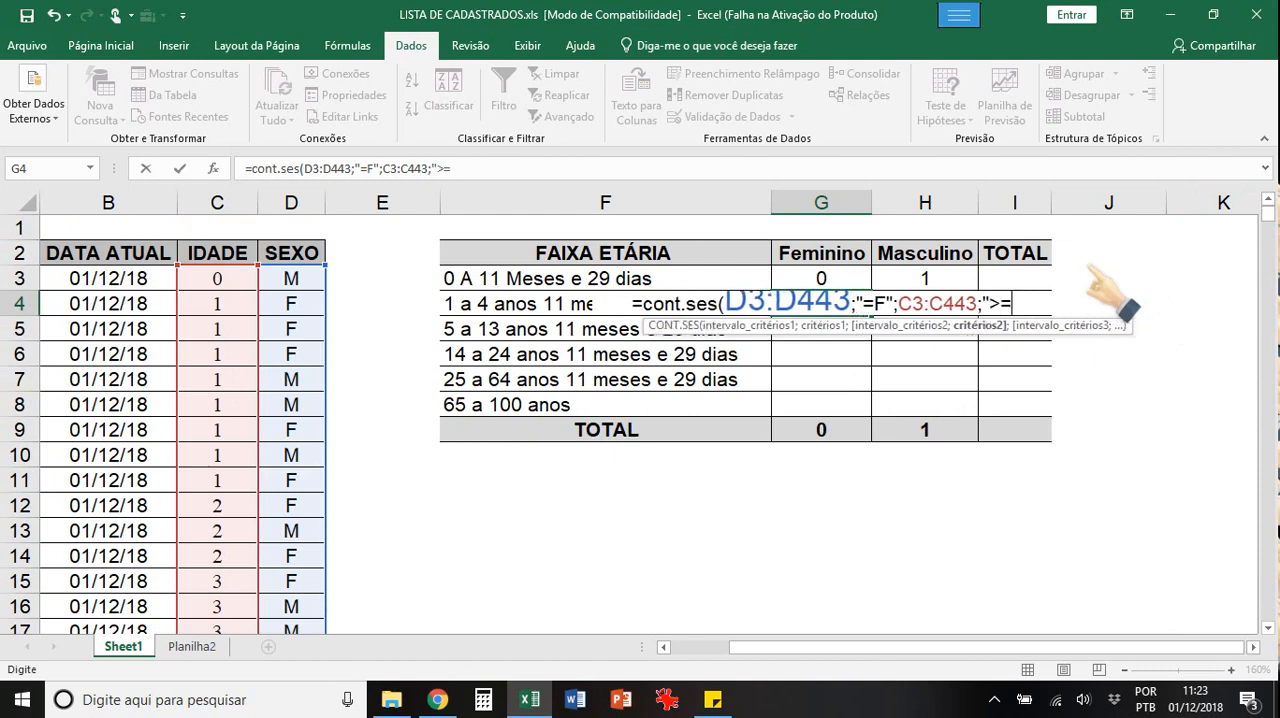
{"action": "type", "text": "1\""}
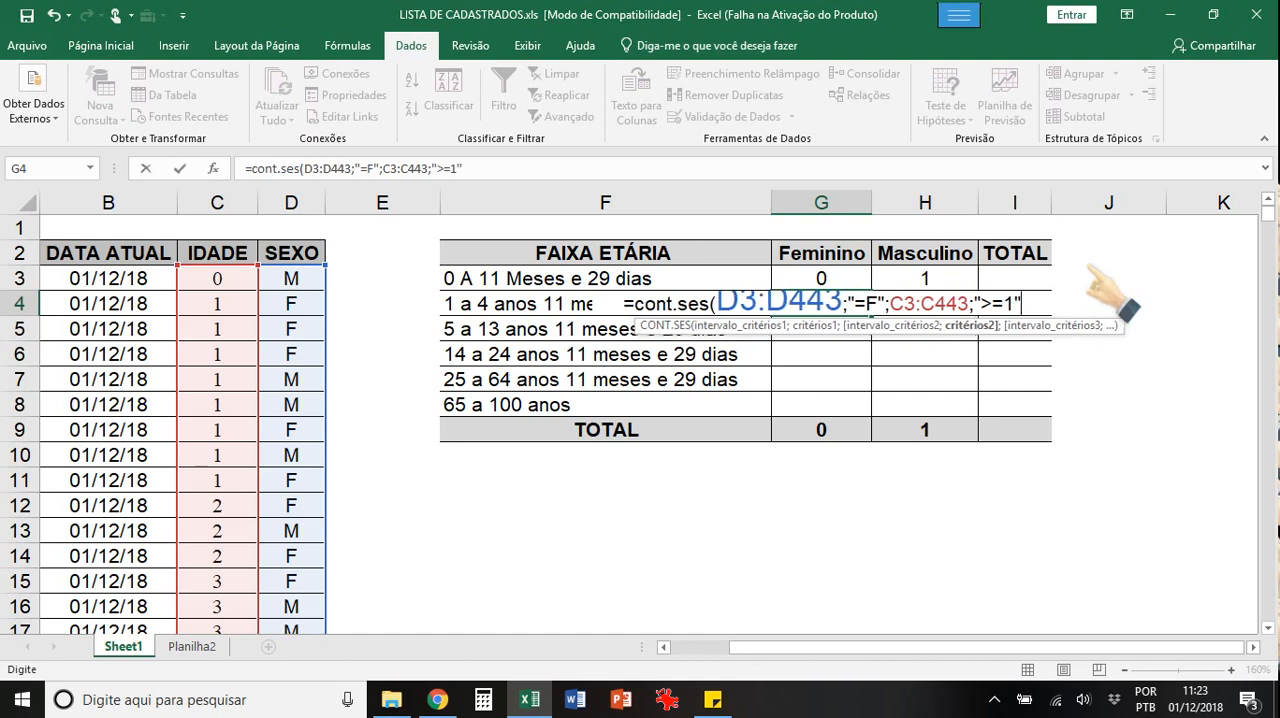
{"action": "type", "text": ";"}
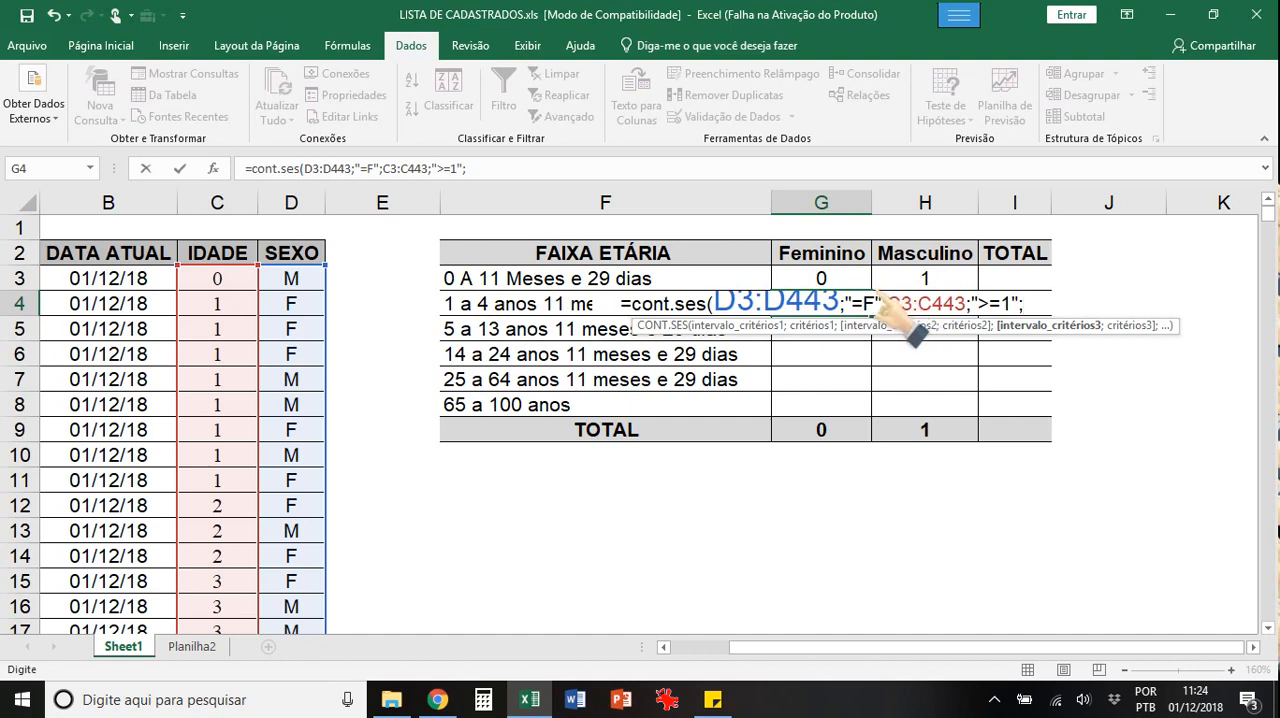
Step: Copy the C3:C443 reference as the third criteria range in G4, add criterion "<=4" and close the formula's parenthesis
{"action": "left_click", "coordinate": [970, 305]}
{"action": "left_click_drag", "start_coordinate": [888, 304], "coordinate": [964, 305]}
{"action": "key", "text": "ctrl+c"}
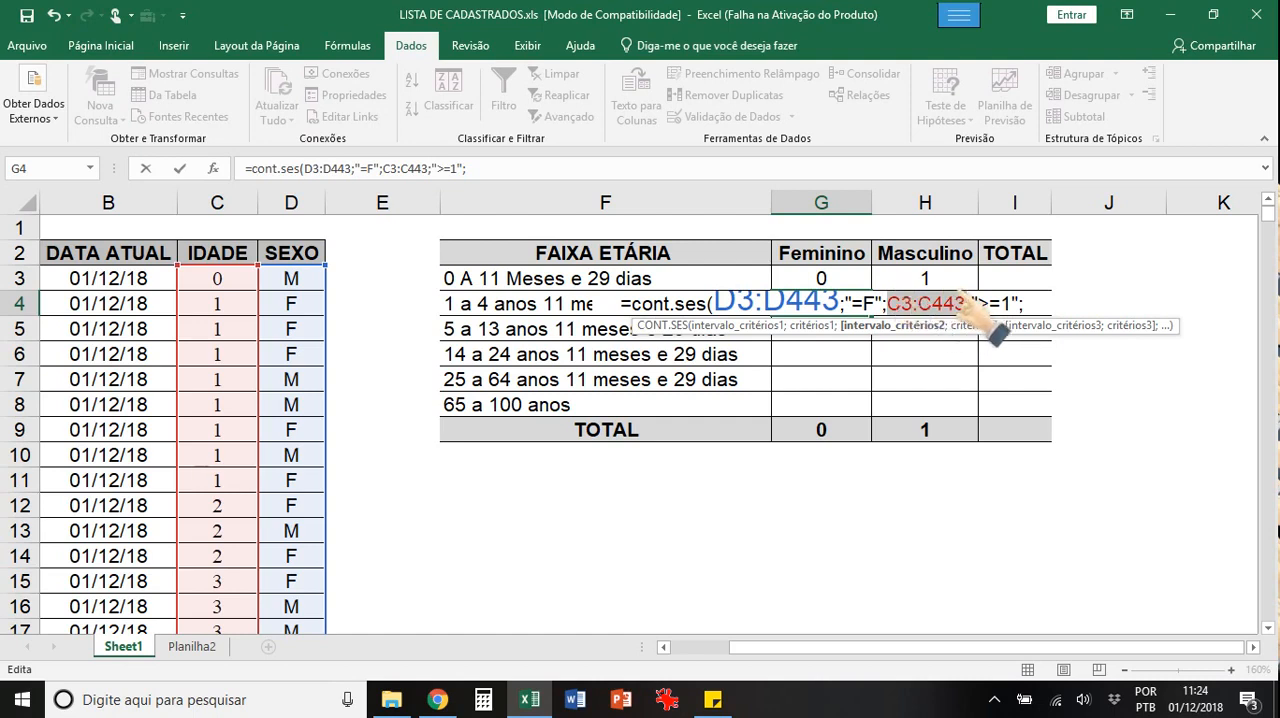
{"action": "left_click", "coordinate": [1030, 304]}
{"action": "key", "text": "ctrl+v"}
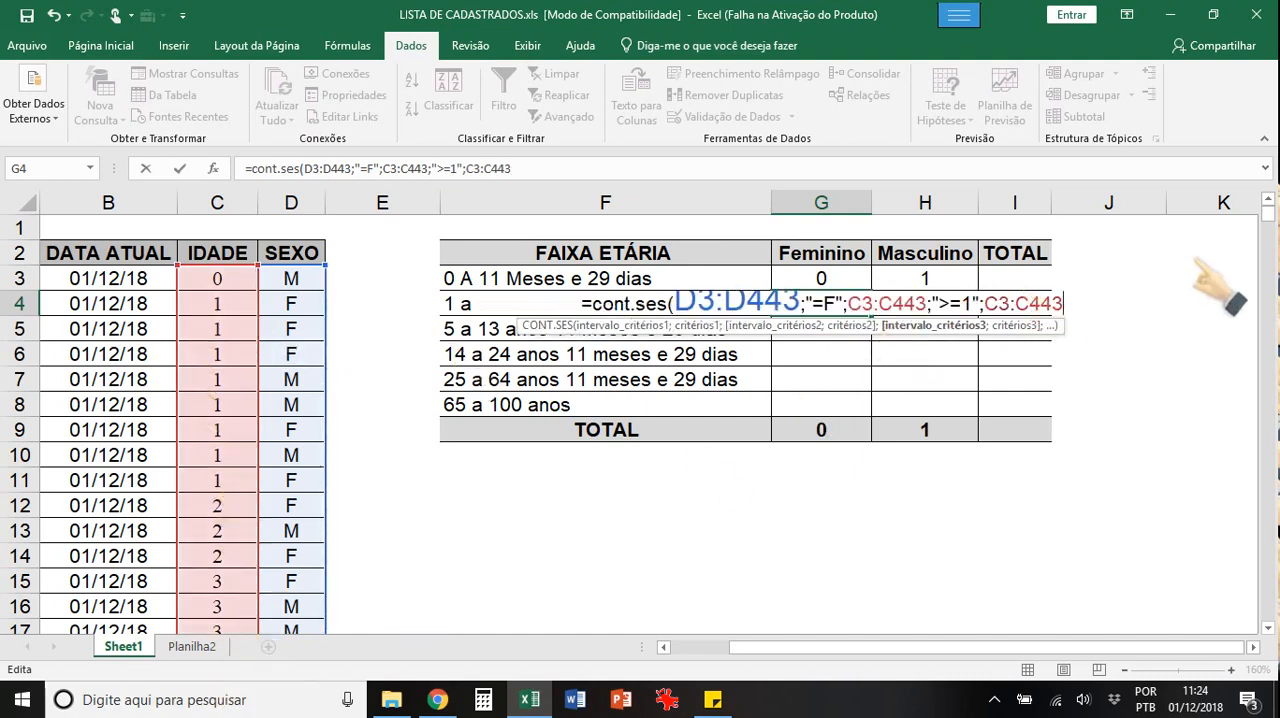
{"action": "type", "text": ";\""}
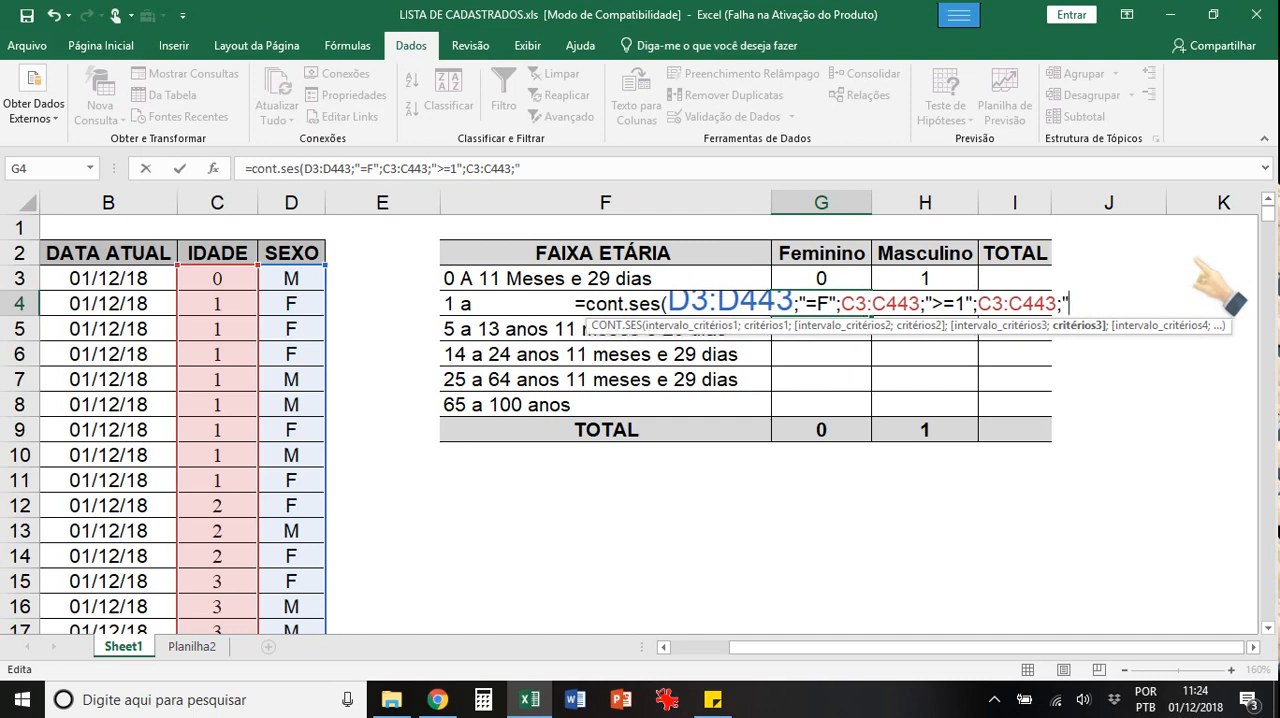
{"action": "type", "text": "<="}
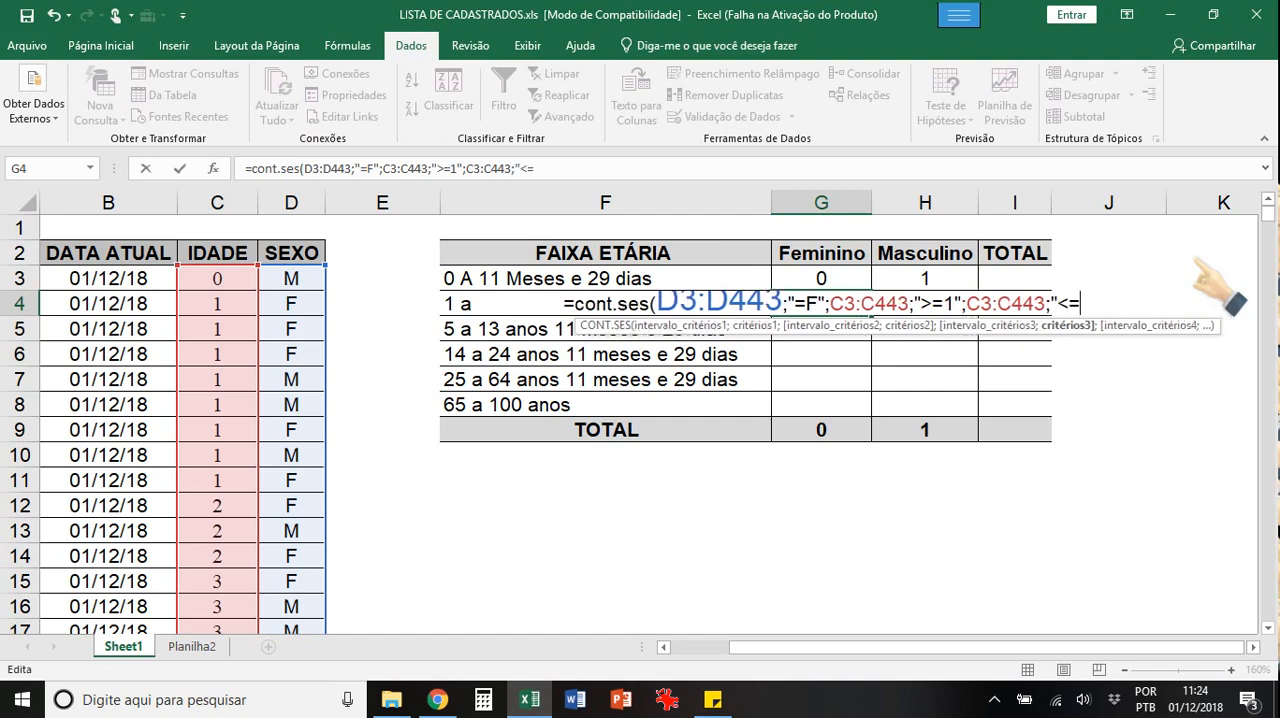
{"action": "type", "text": "4\""}
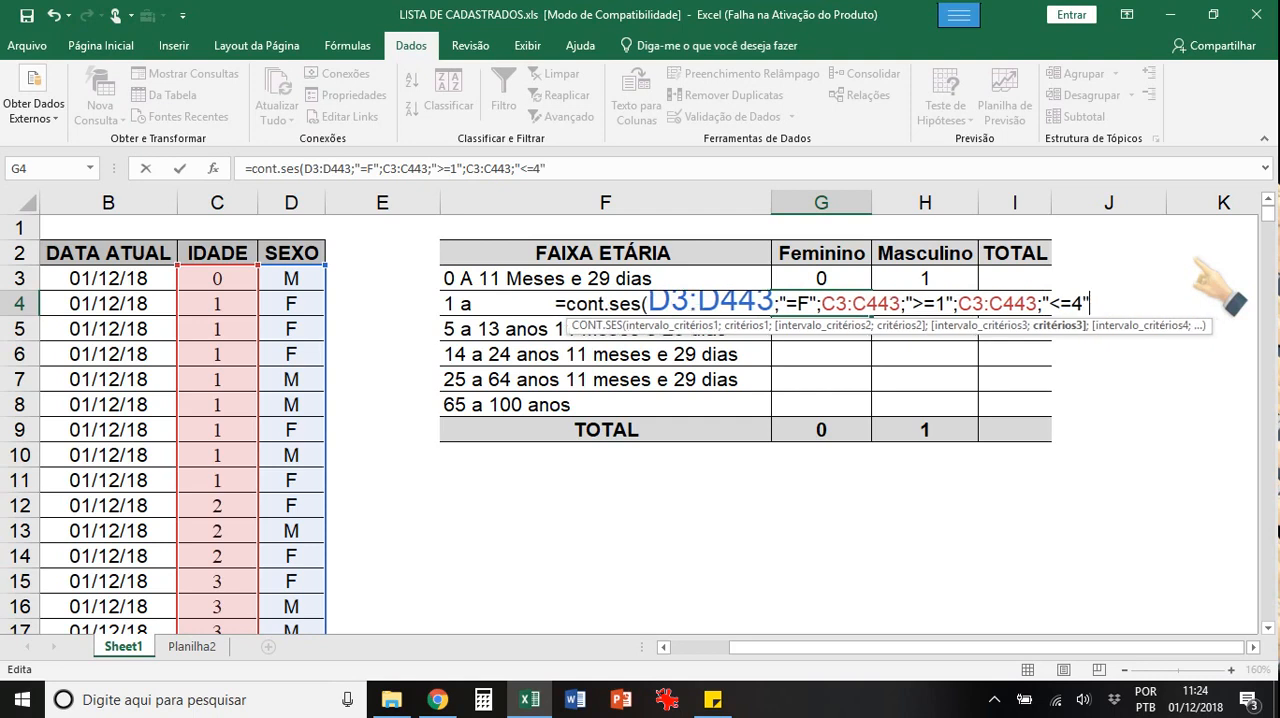
{"action": "type", "text": ")"}
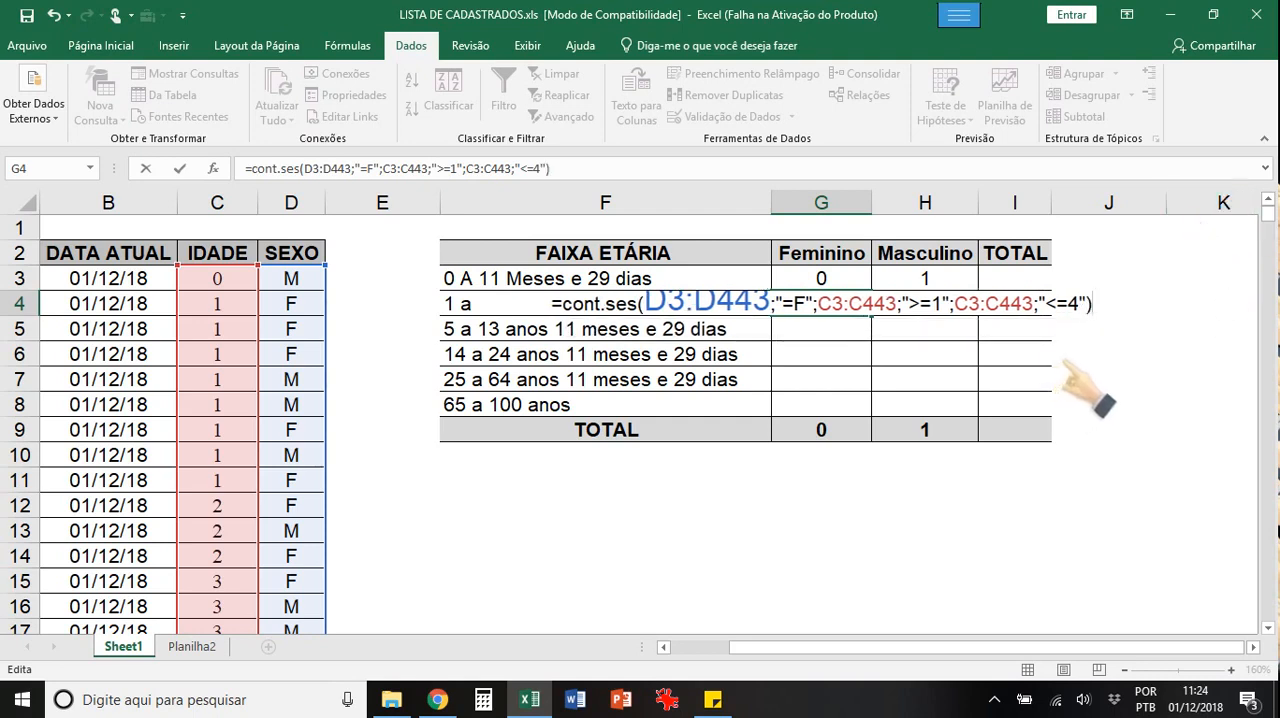
Step: Make the SEXO range in the G4 formula fully absolute as $D$3:$D$443
{"action": "left_click", "coordinate": [690, 314]}
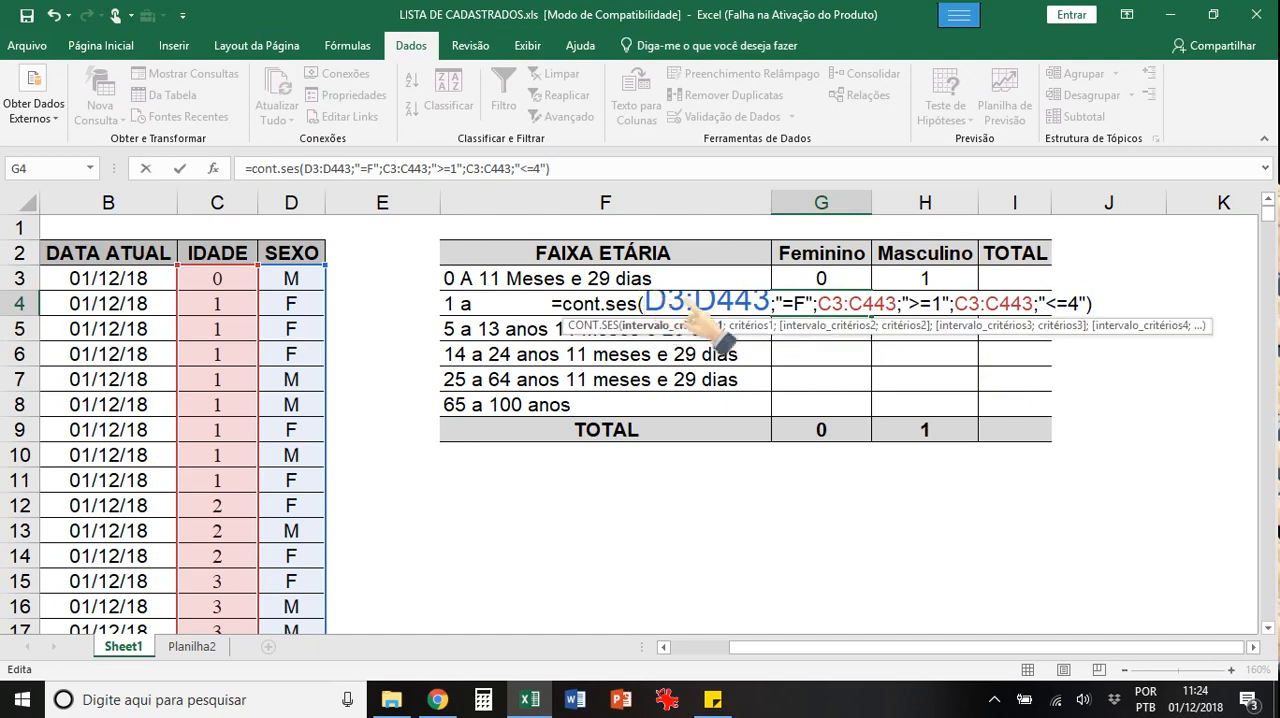
{"action": "type", "text": "$D"}
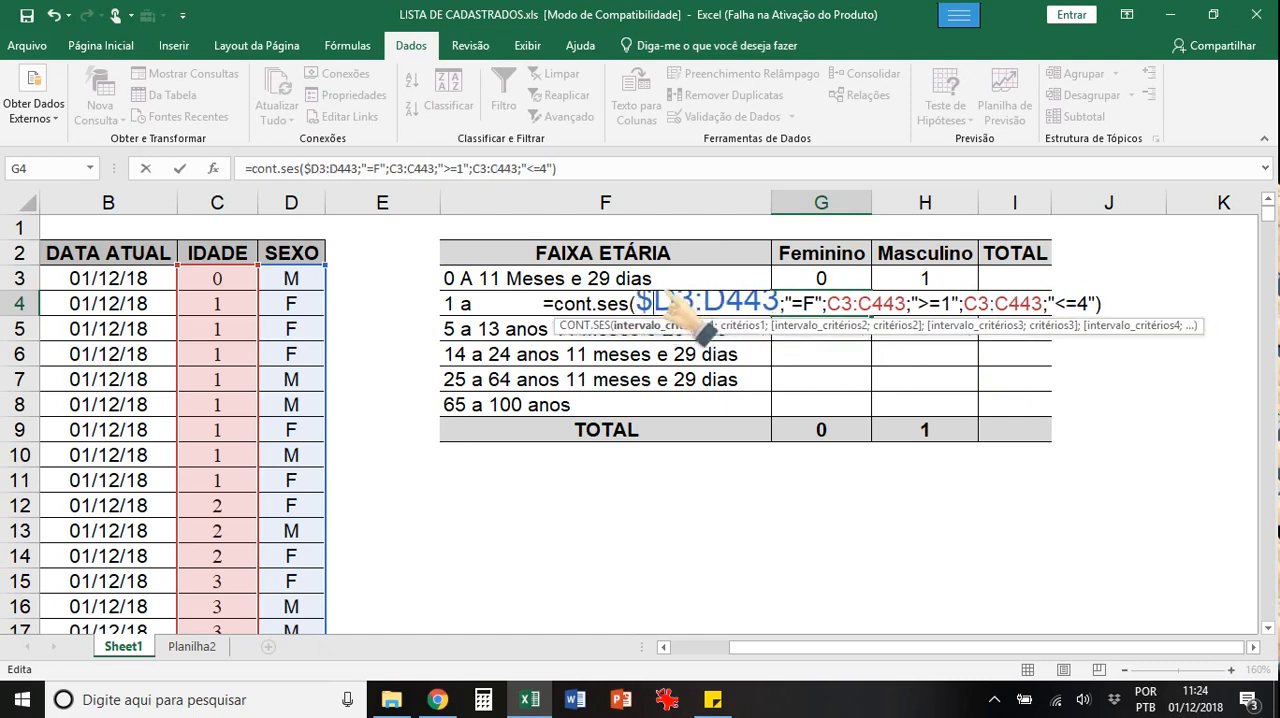
{"action": "type", "text": "$3:"}
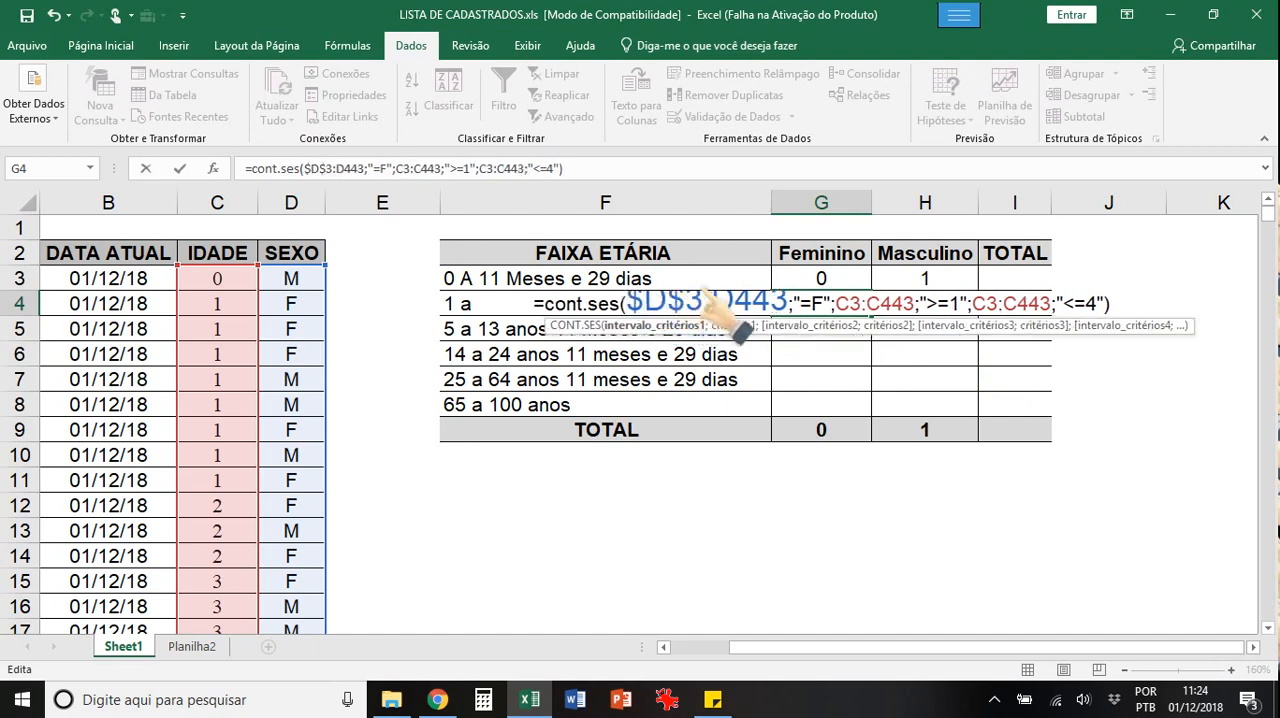
{"action": "type", "text": "$D"}
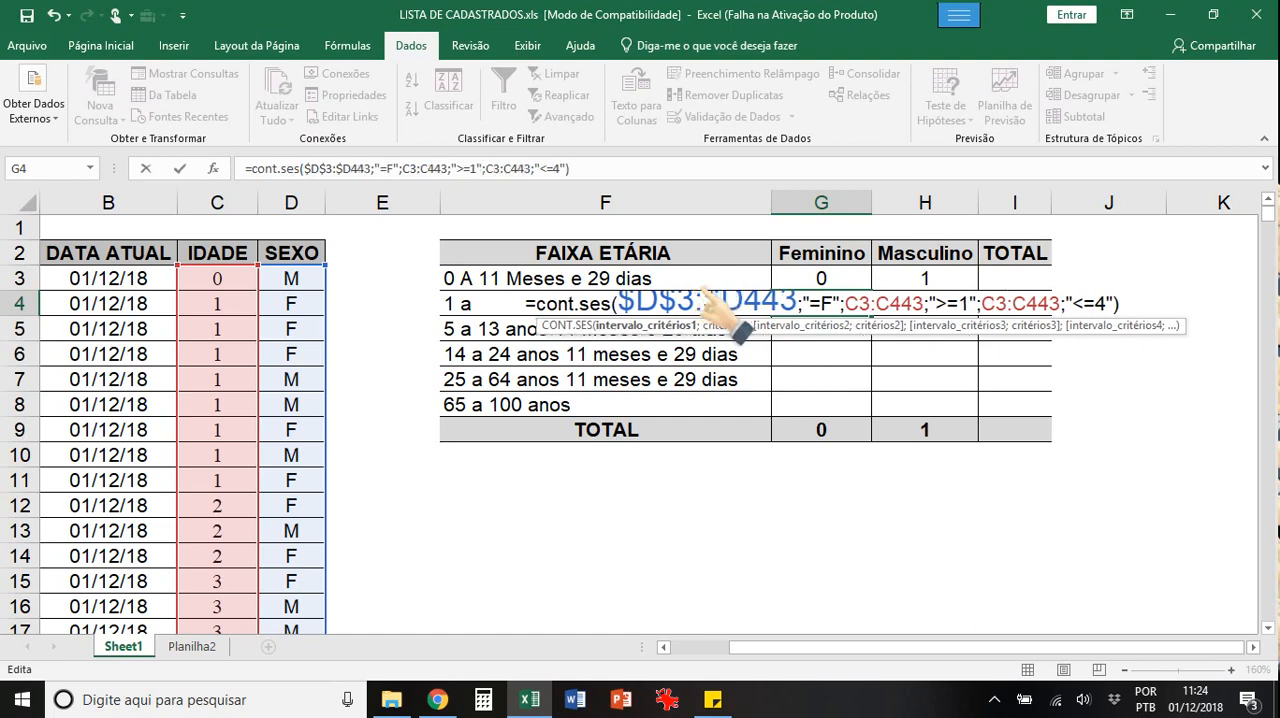
{"action": "type", "text": "$"}
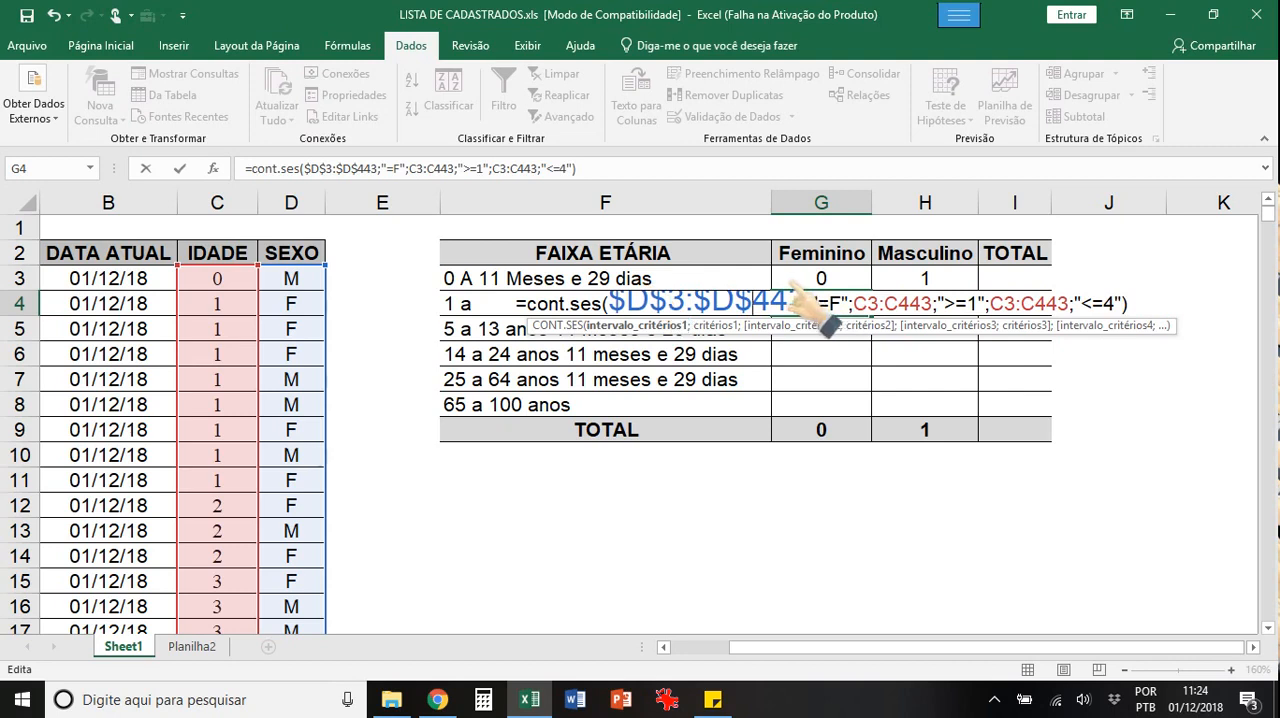
Step: Make the second criteria range in the G4 formula fully absolute as $C$3:$C$443
{"action": "left_click", "coordinate": [855, 303]}
{"action": "type", "text": "$"}
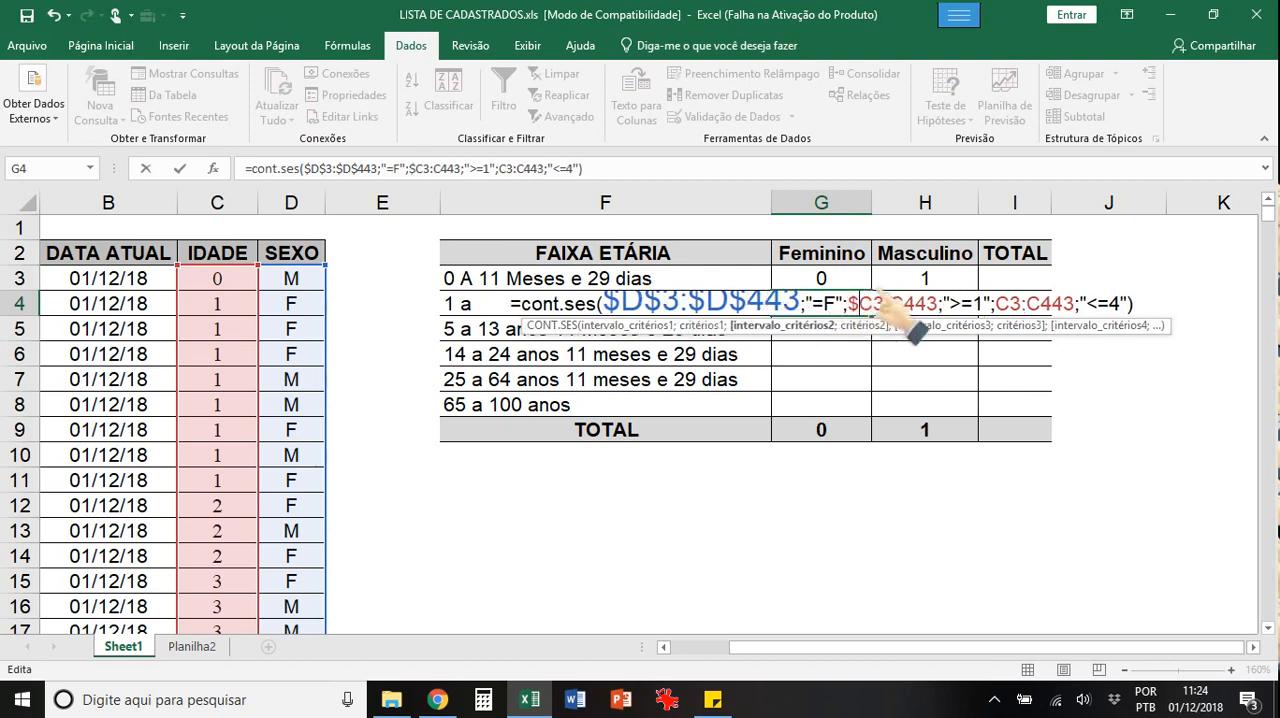
{"action": "key", "text": "Right"}
{"action": "type", "text": "$"}
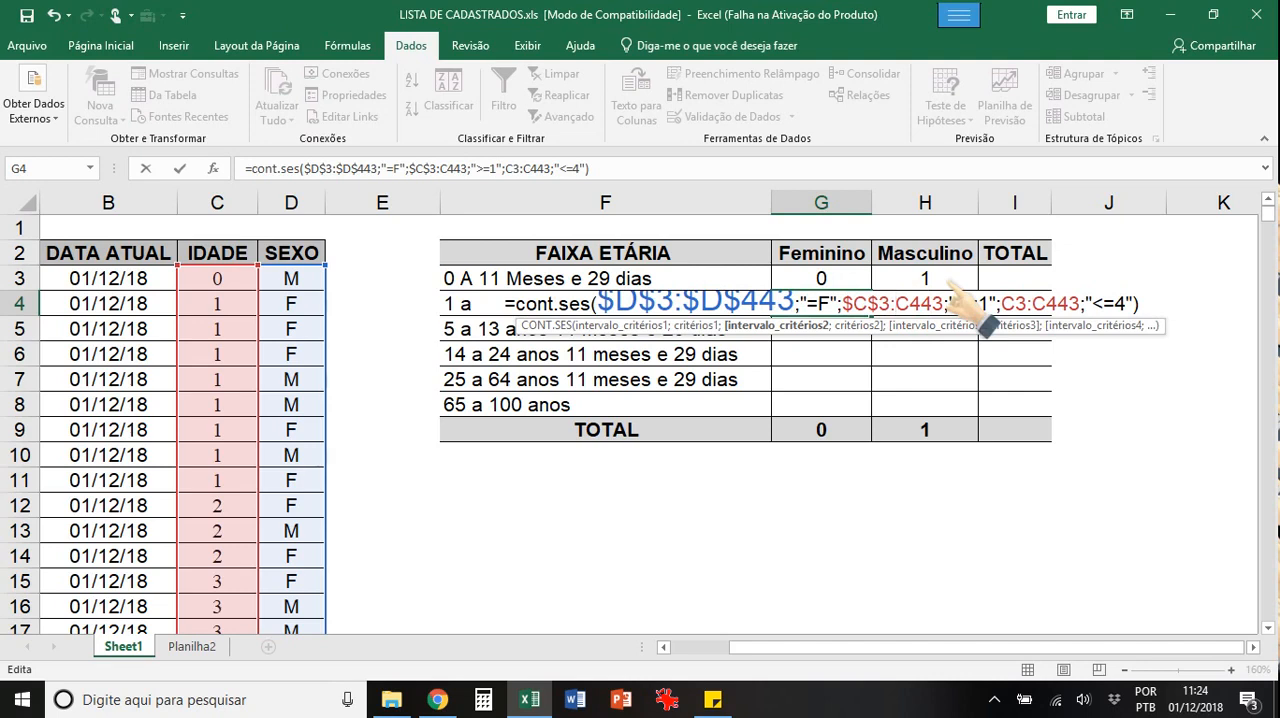
{"action": "key", "text": "Right"}
{"action": "key", "text": "Right"}
{"action": "type", "text": "$"}
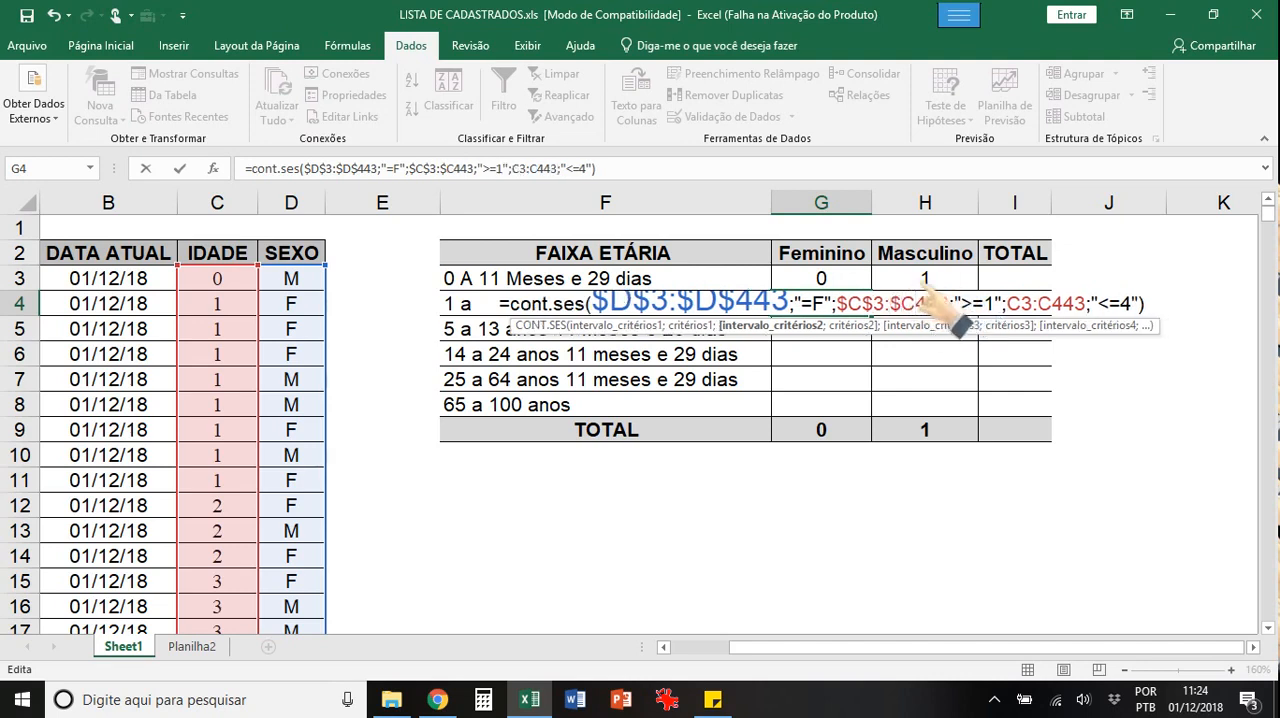
{"action": "key", "text": "Right"}
{"action": "type", "text": "$"}
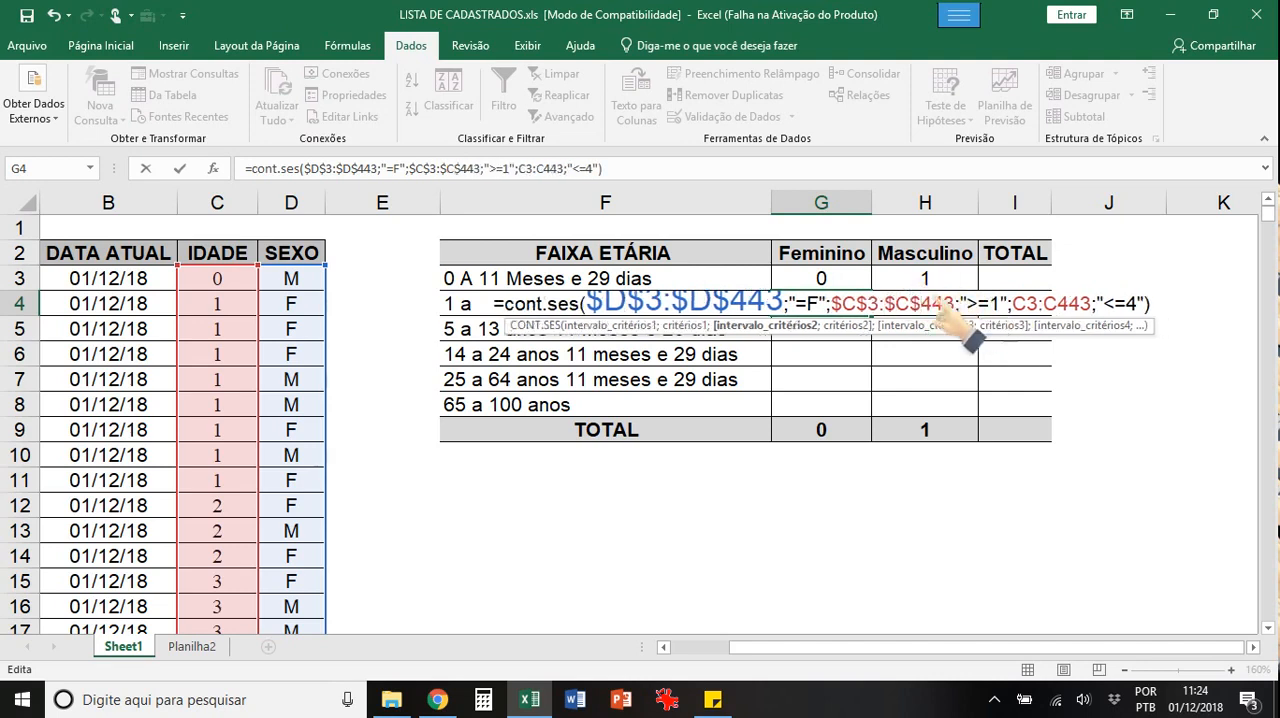
Step: Make the third criteria range in the G4 formula fully absolute as $C$3:$C$443 and enter the formula
{"action": "left_click", "coordinate": [1012, 300]}
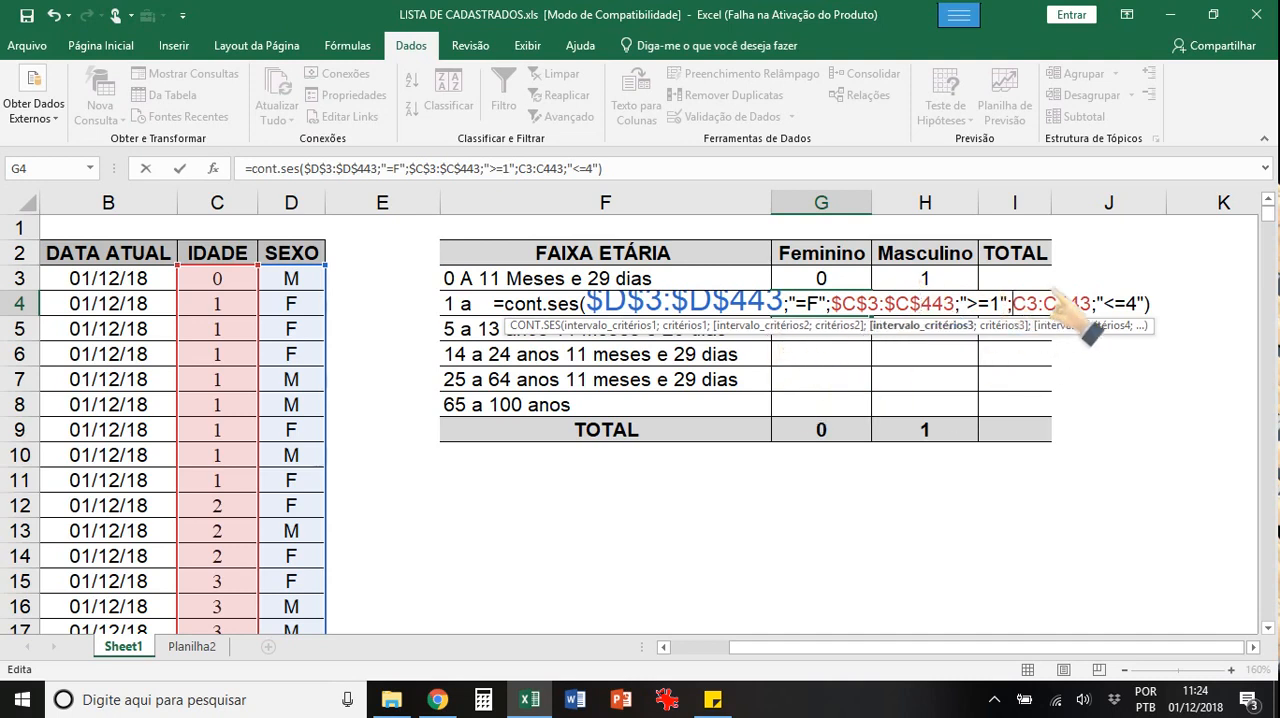
{"action": "type", "text": "$D"}
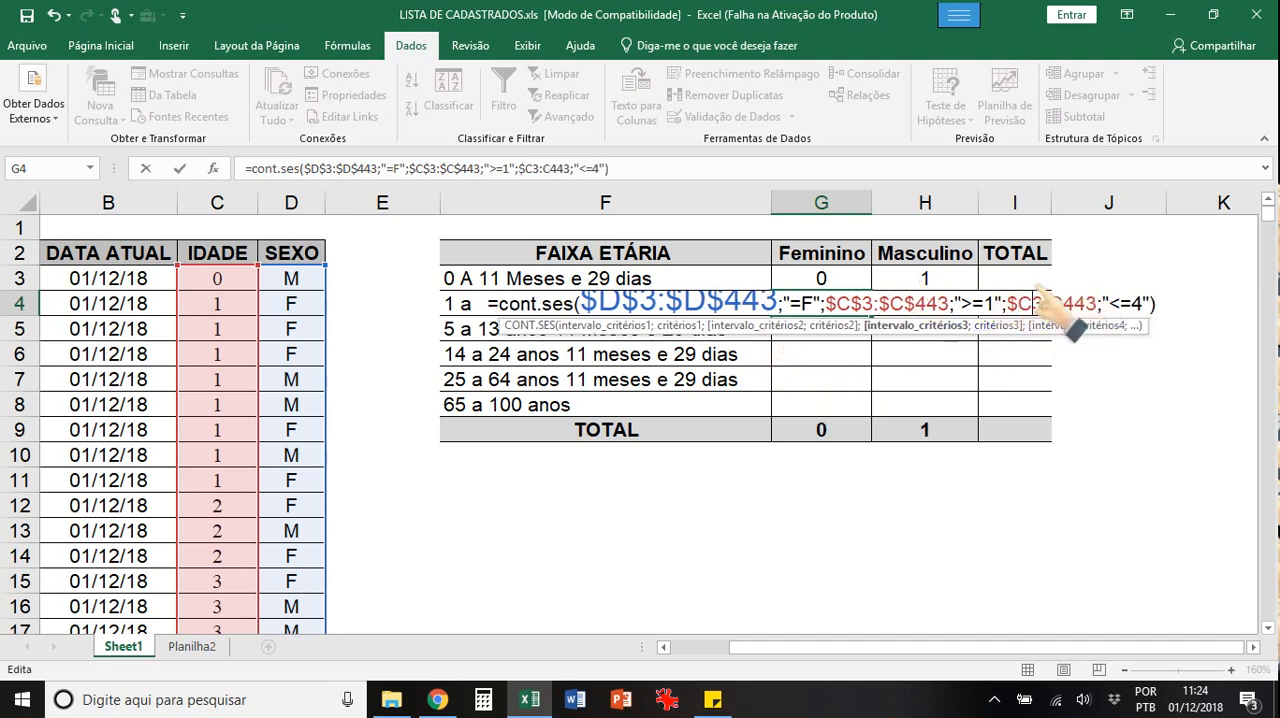
{"action": "type", "text": "$"}
{"action": "left_click", "coordinate": [1054, 302]}
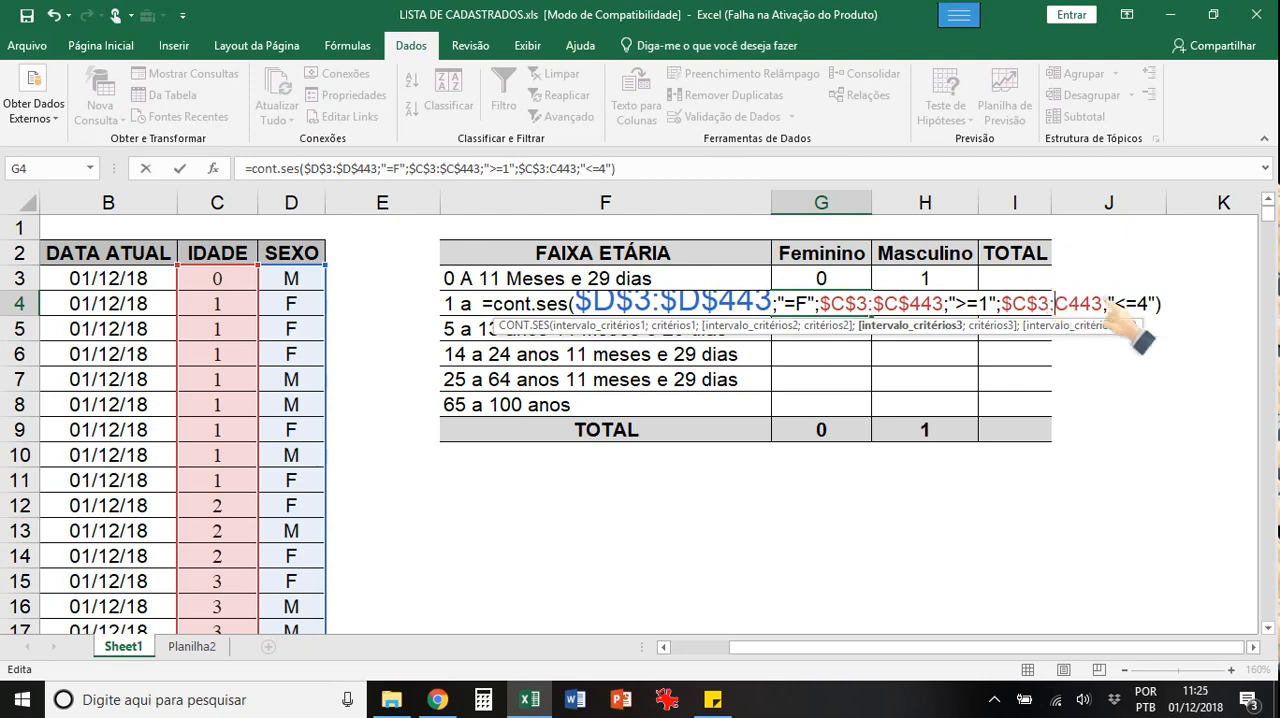
{"action": "type", "text": "$"}
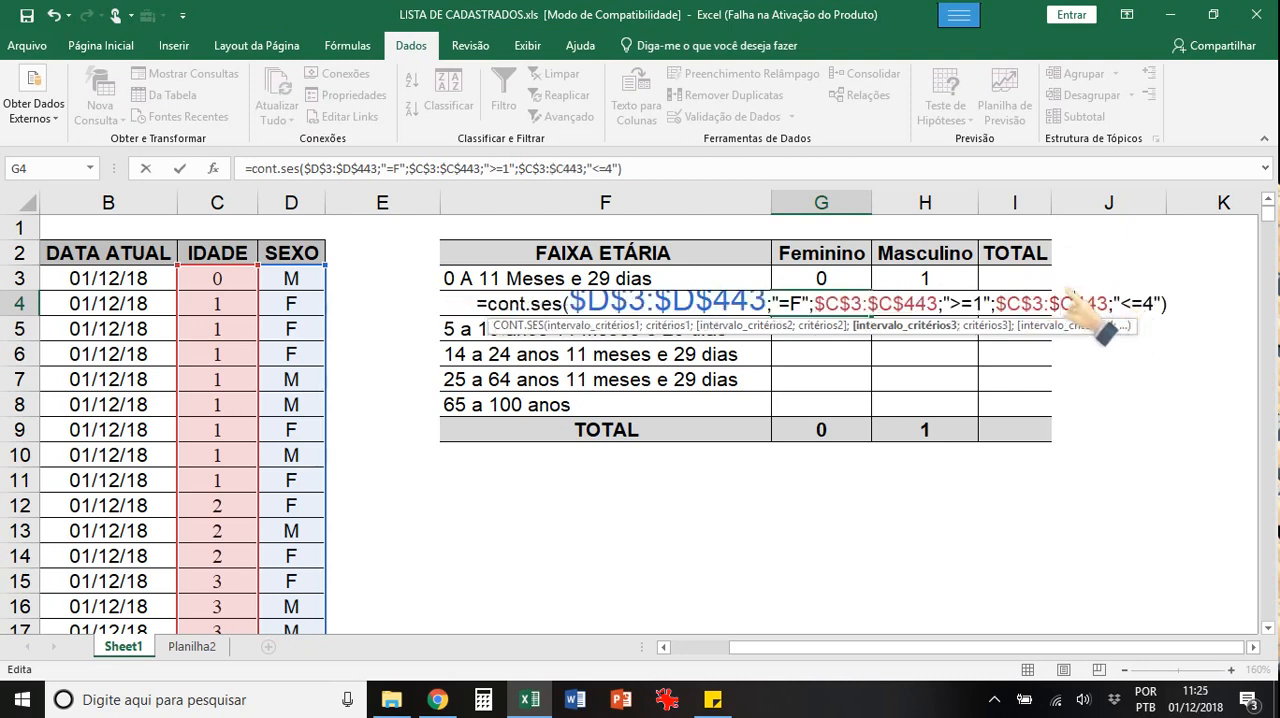
{"action": "left_click", "coordinate": [1076, 302]}
{"action": "type", "text": "$"}
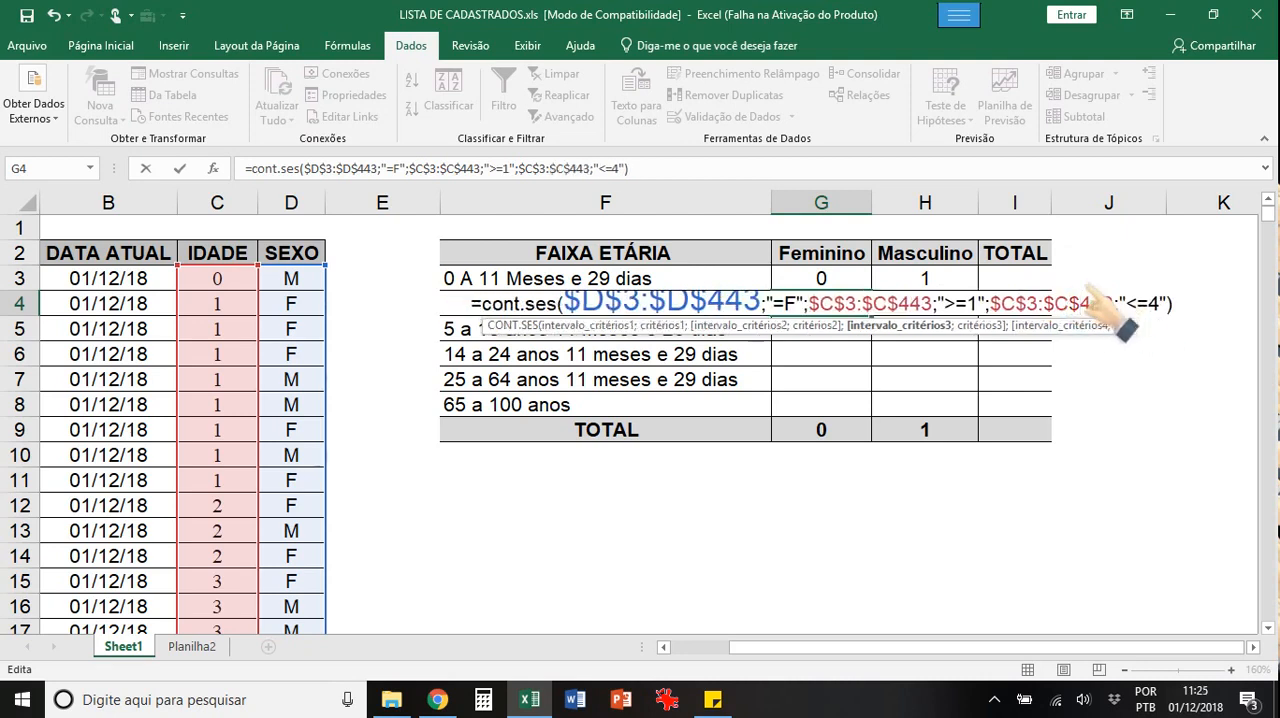
{"action": "key", "text": "Return"}
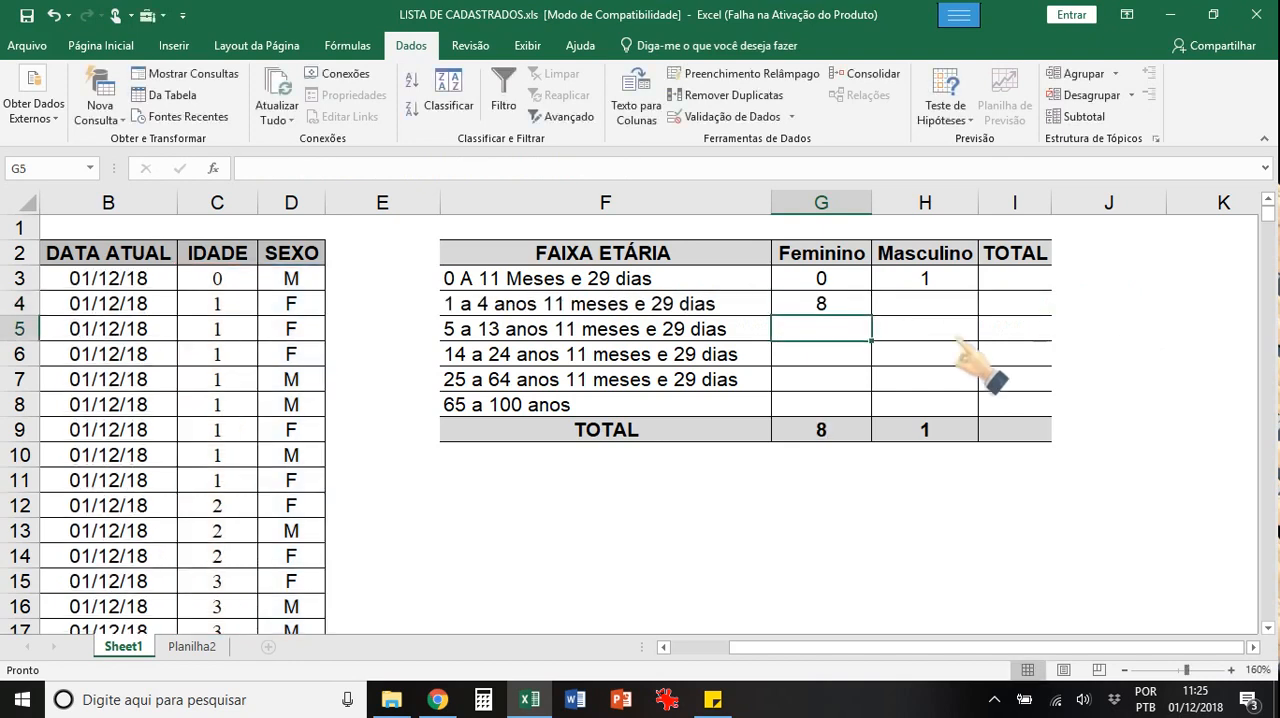
Step: Fill the G4 formula down through G8 to cover the remaining Feminino age bands
{"action": "left_click", "coordinate": [815, 305]}
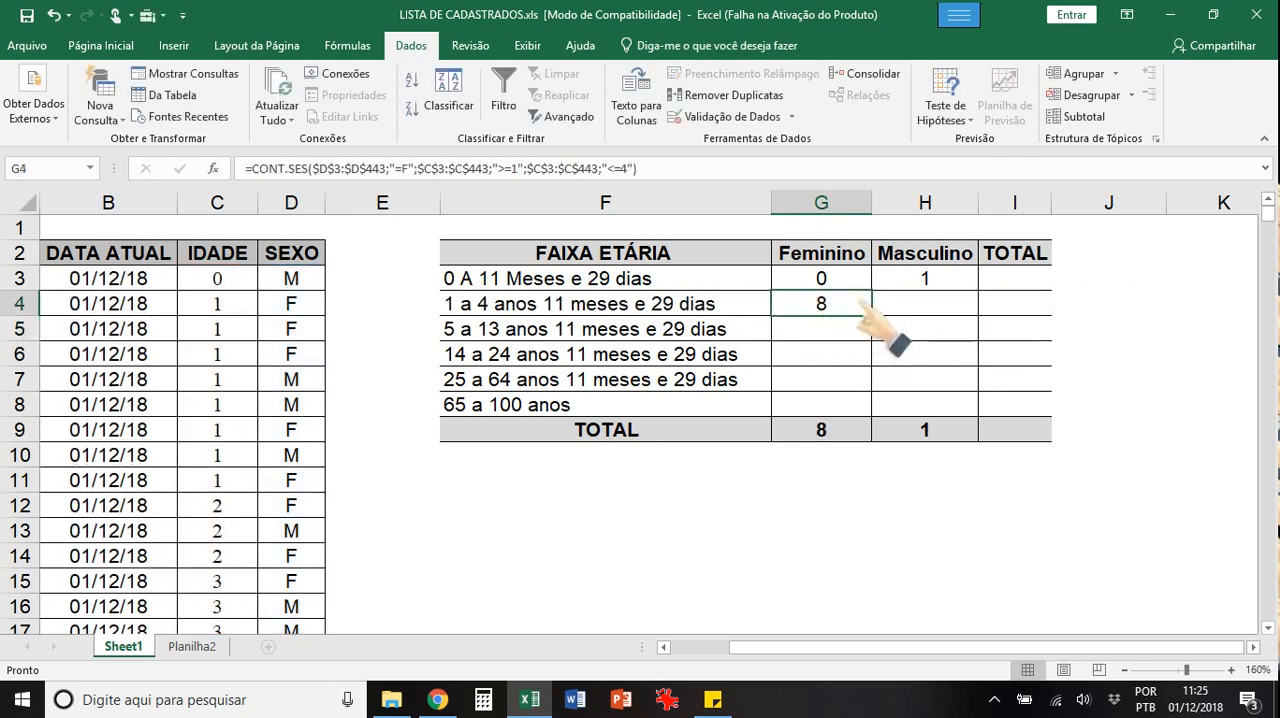
{"action": "left_click_drag", "start_coordinate": [860, 314], "coordinate": [860, 314]}
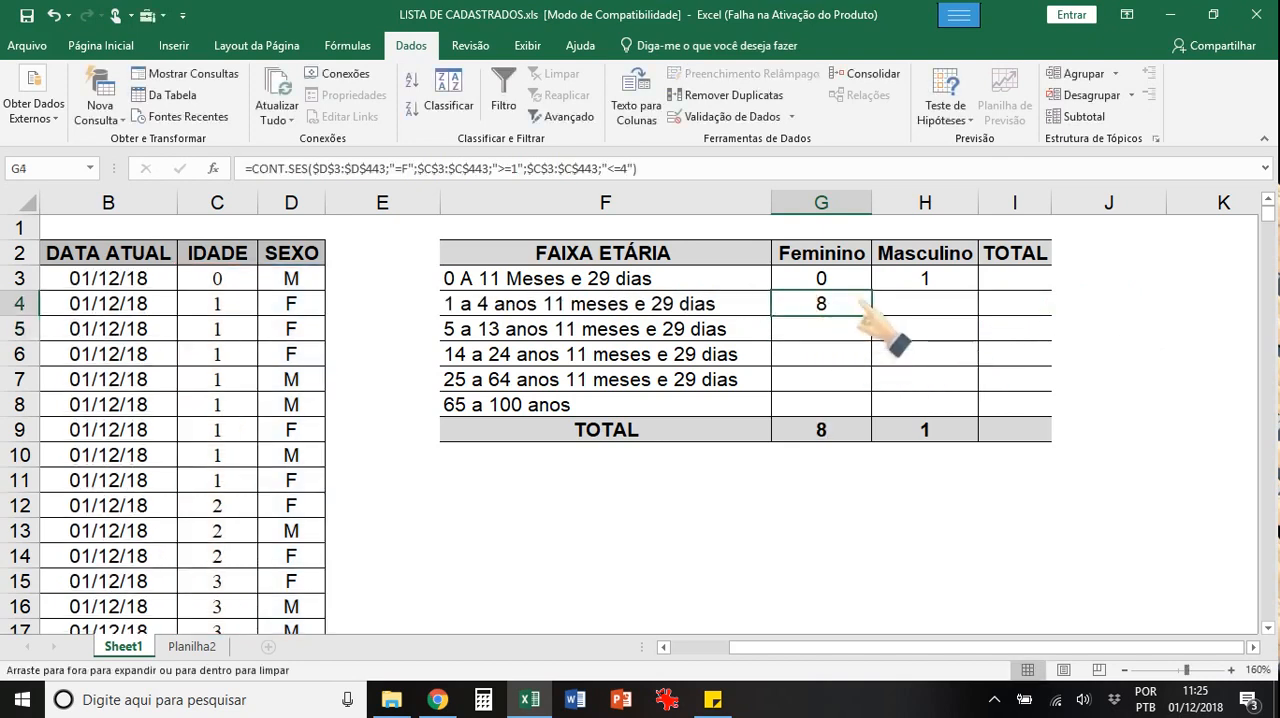
{"action": "left_click_drag", "start_coordinate": [860, 312], "coordinate": [868, 420]}
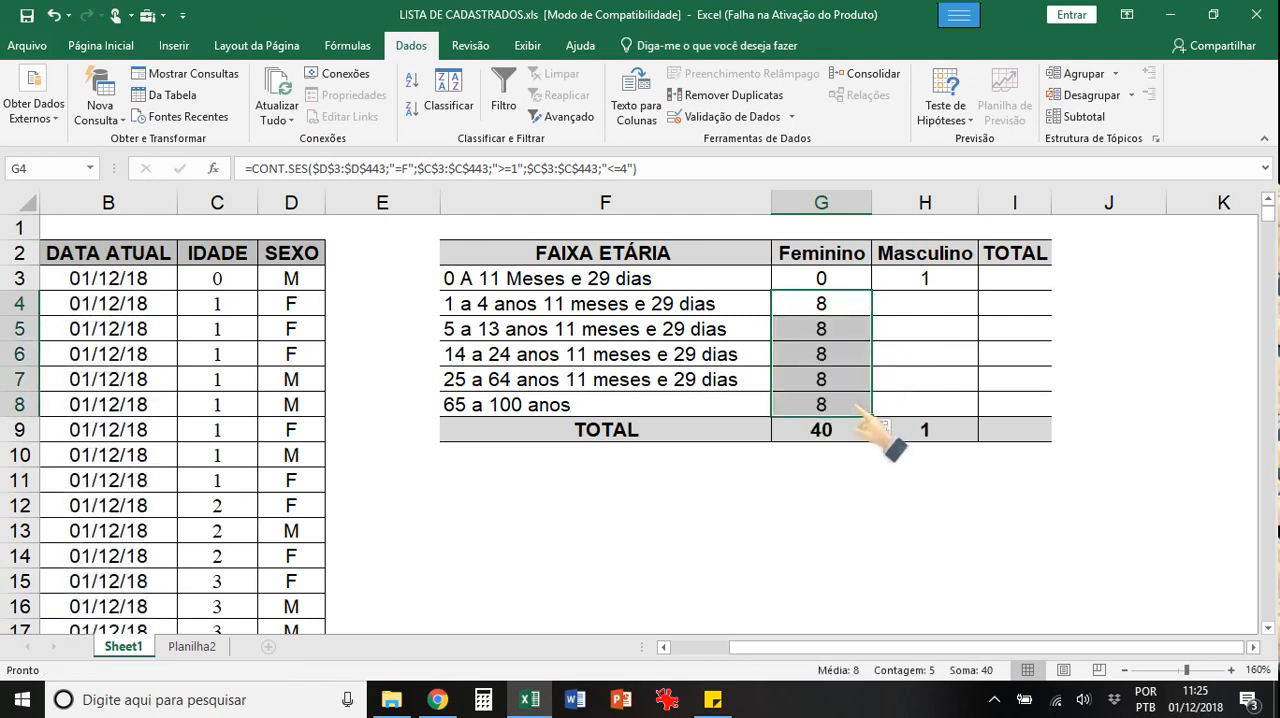
{"action": "double_click", "coordinate": [808, 303]}
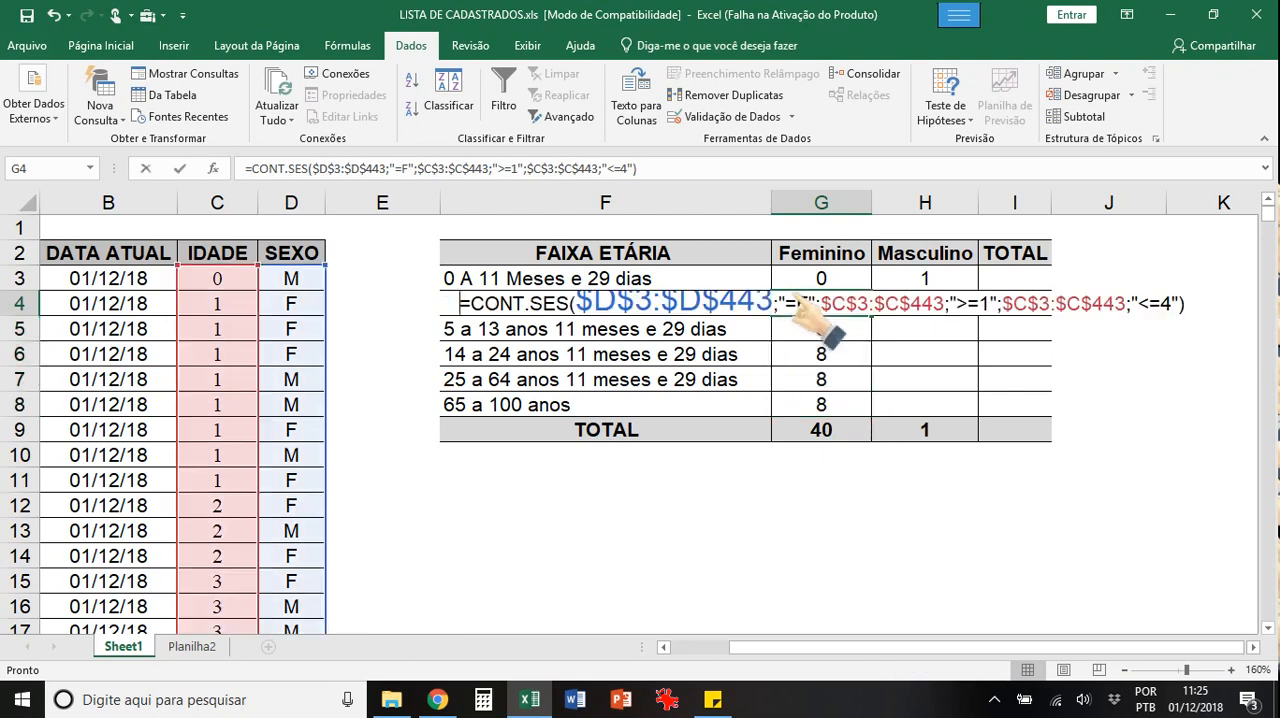
{"action": "left_click", "coordinate": [988, 301]}
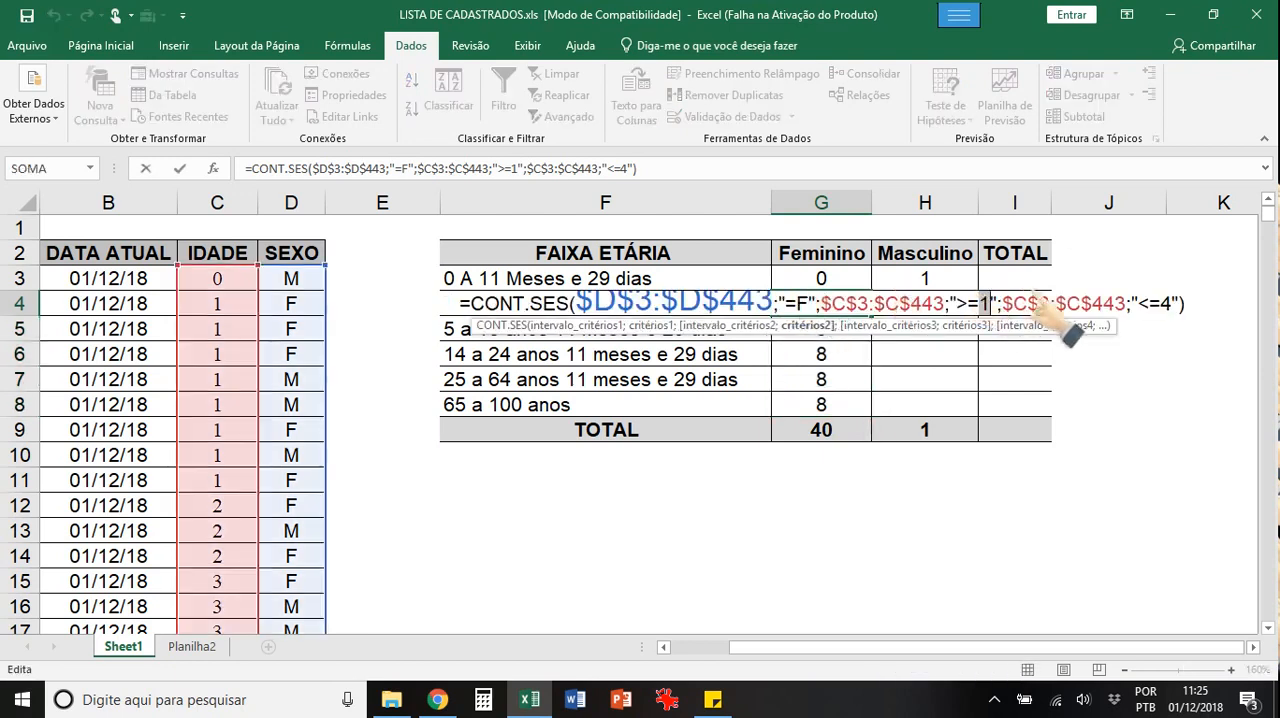
{"action": "left_click", "coordinate": [1182, 300]}
{"action": "key", "text": "Return"}
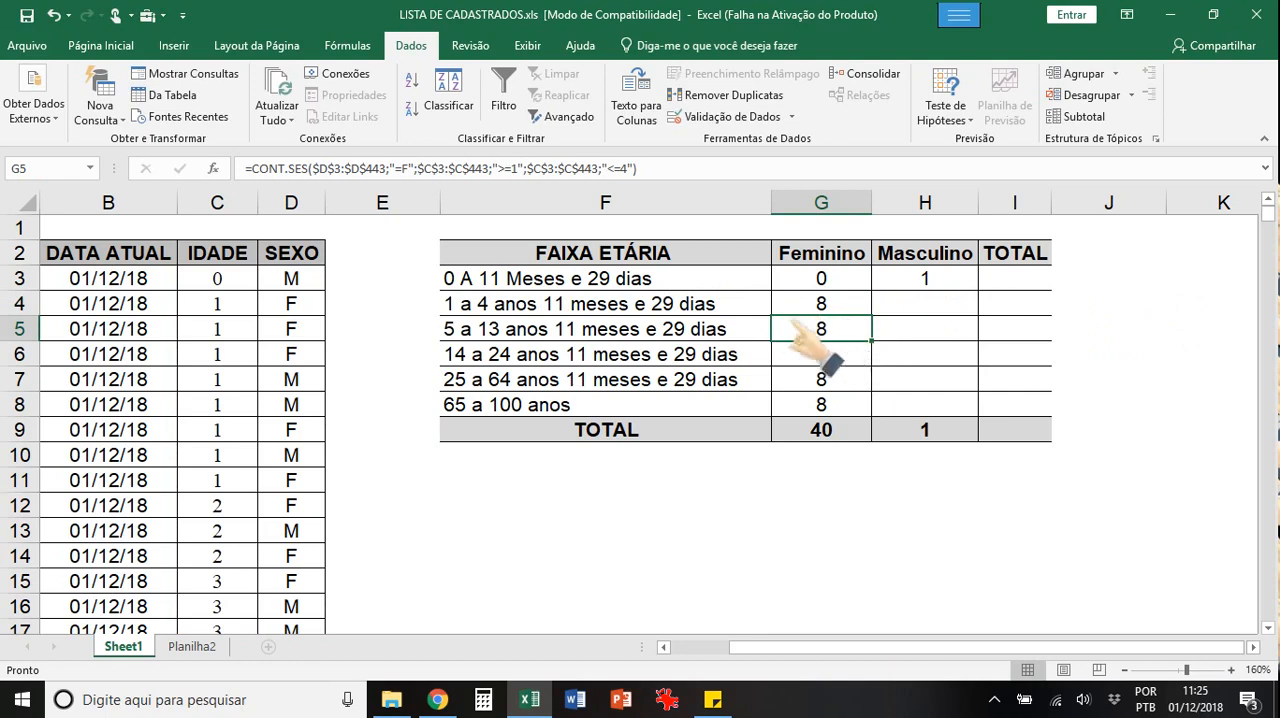
Step: Set the lower age criterion in the G5 formula to ">=5" and match its upper limit to the 5 a 13 anos band
{"action": "double_click", "coordinate": [830, 333]}
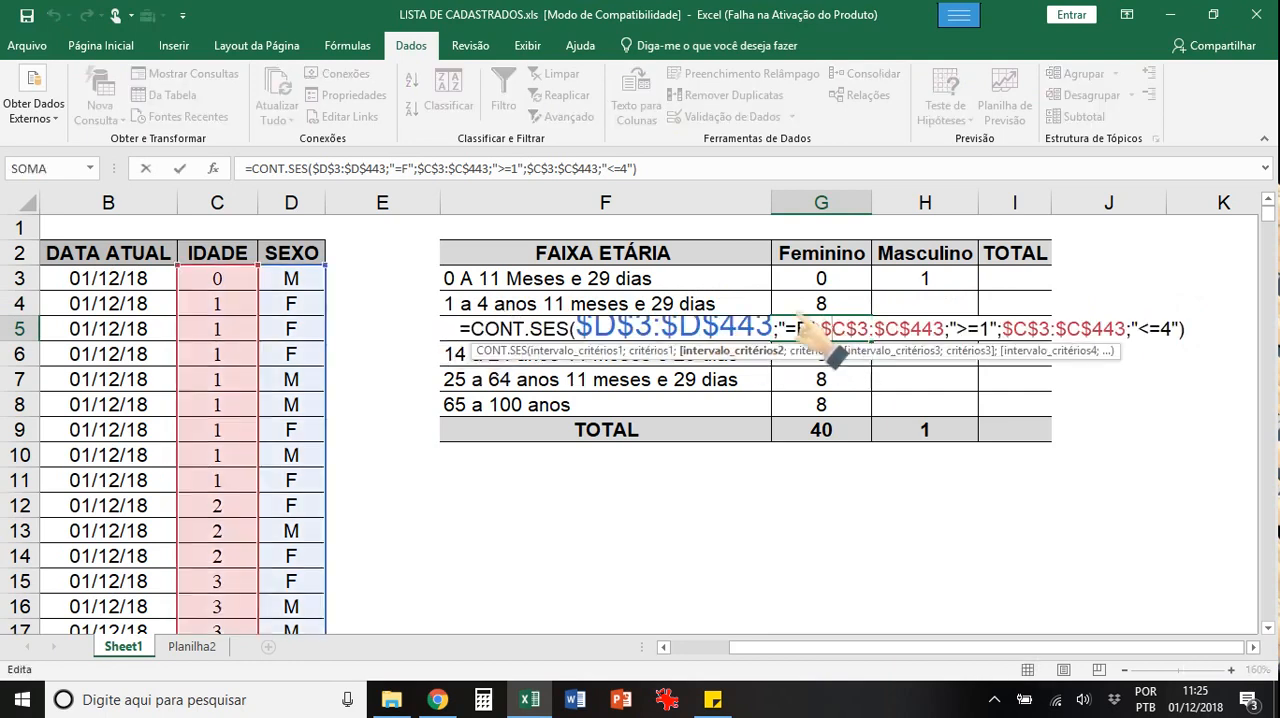
{"action": "left_click", "coordinate": [985, 329]}
{"action": "key", "text": "BackSpace"}
{"action": "type", "text": "5"}
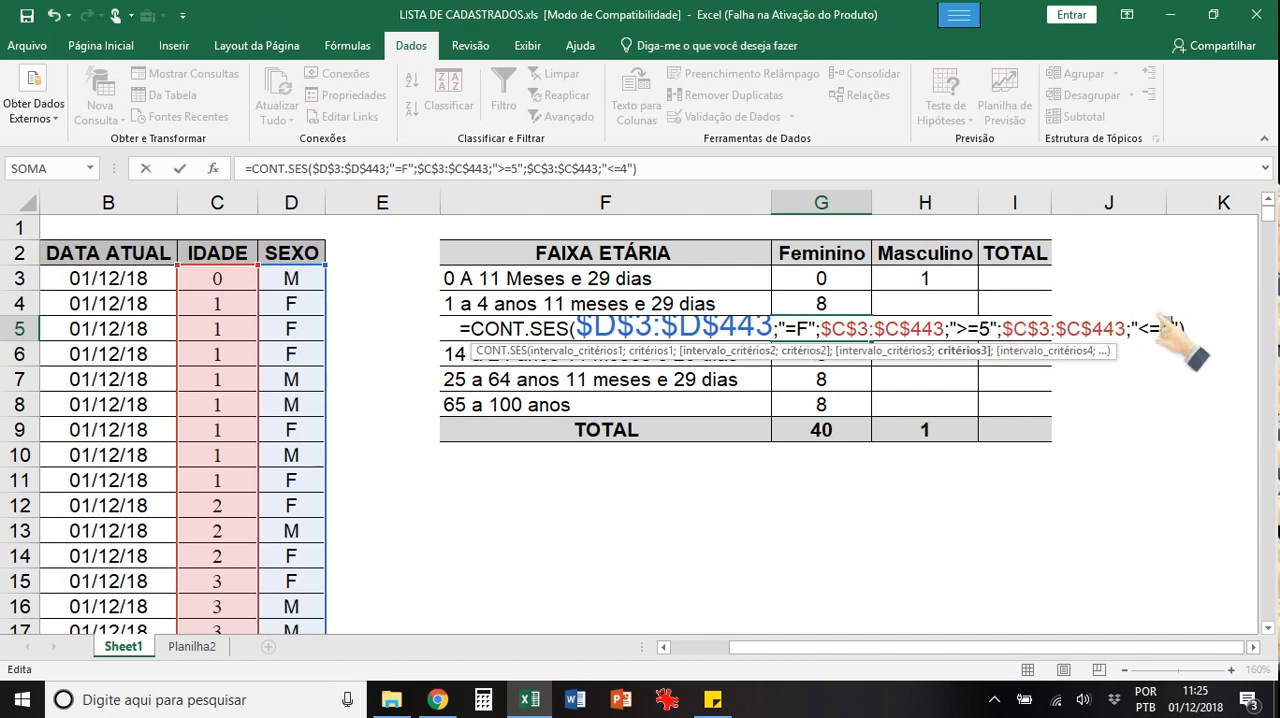
{"action": "key", "text": "Return"}
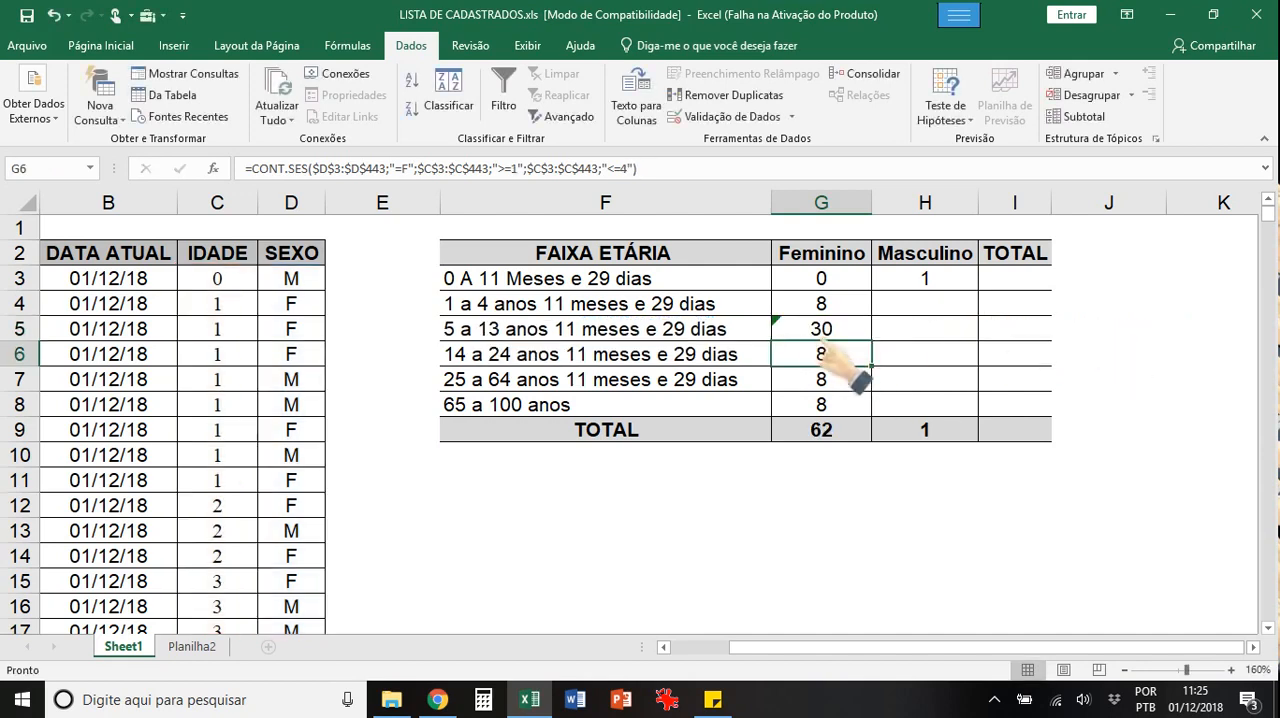
Step: Change the age criteria in the G6 formula to ">=14" and "<=24"
{"action": "double_click", "coordinate": [833, 352]}
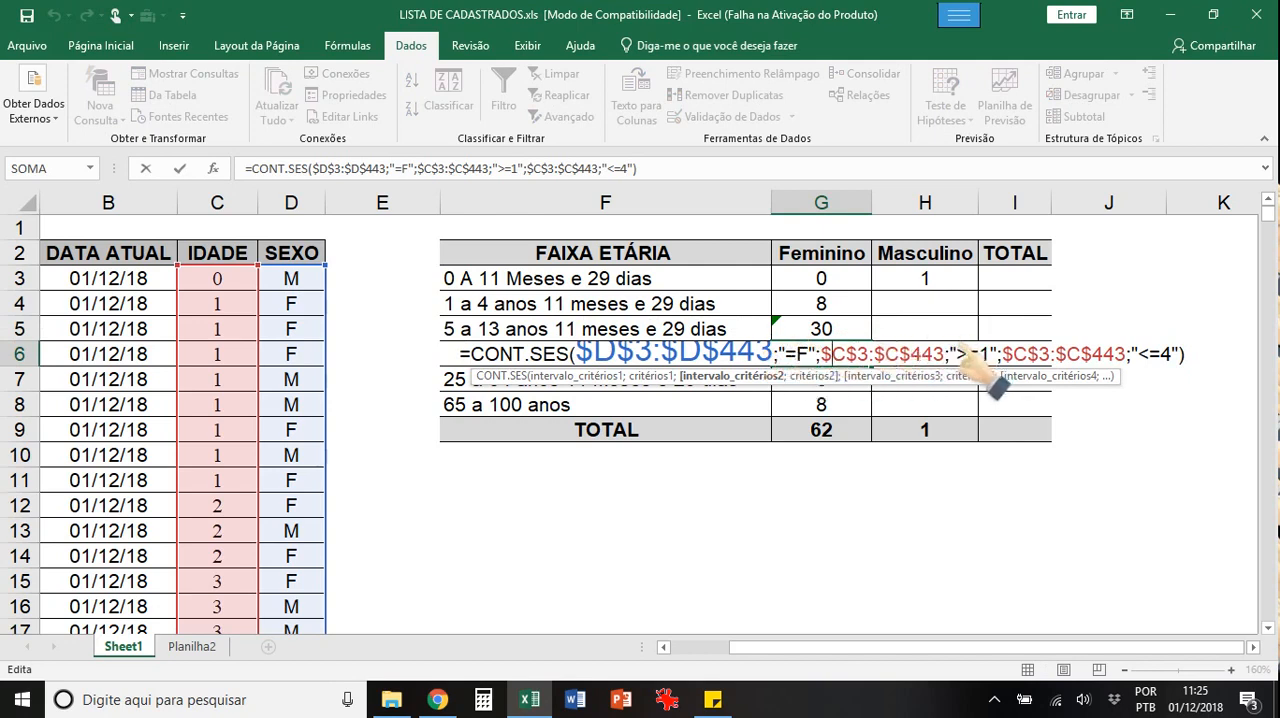
{"action": "key", "text": "Return"}
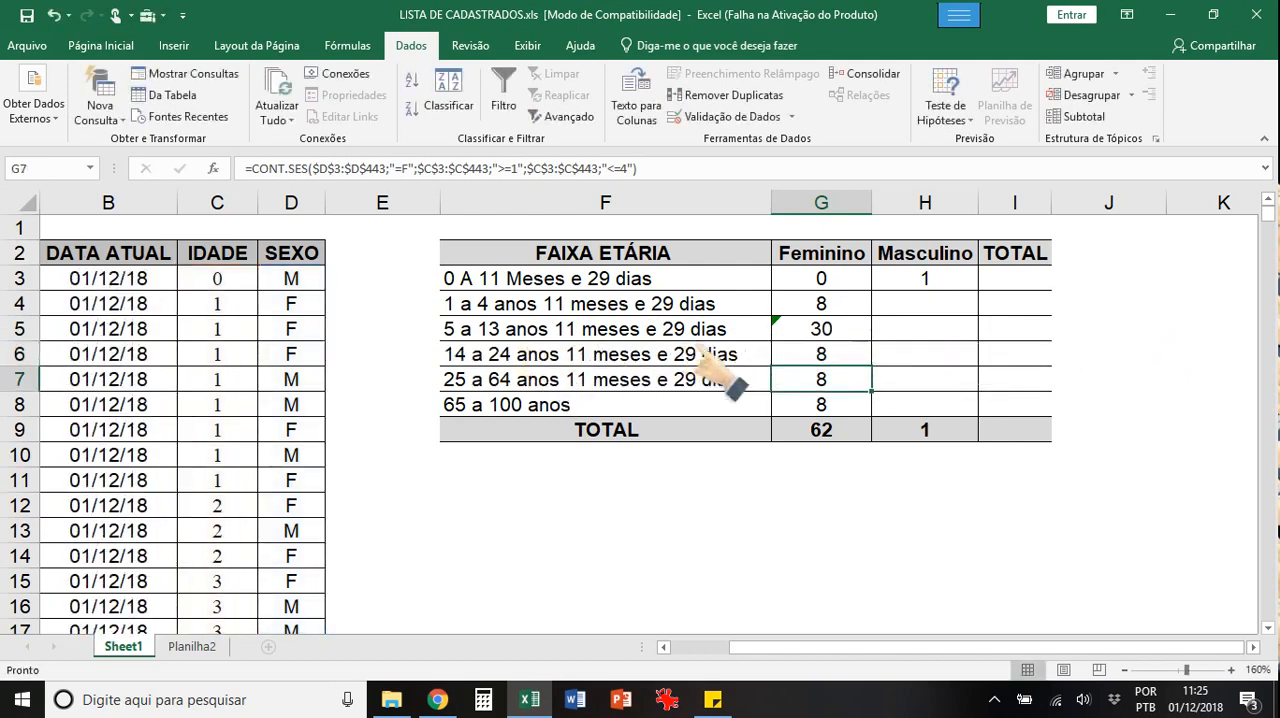
{"action": "double_click", "coordinate": [838, 357]}
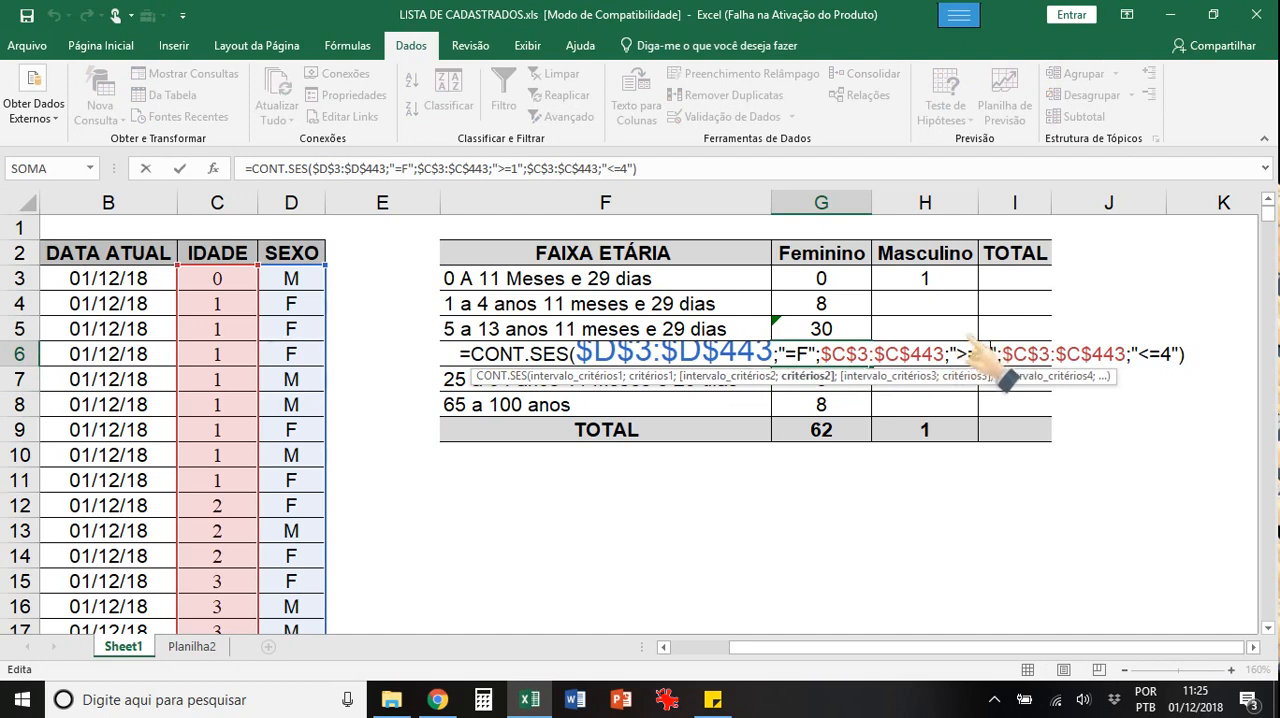
{"action": "type", "text": "4"}
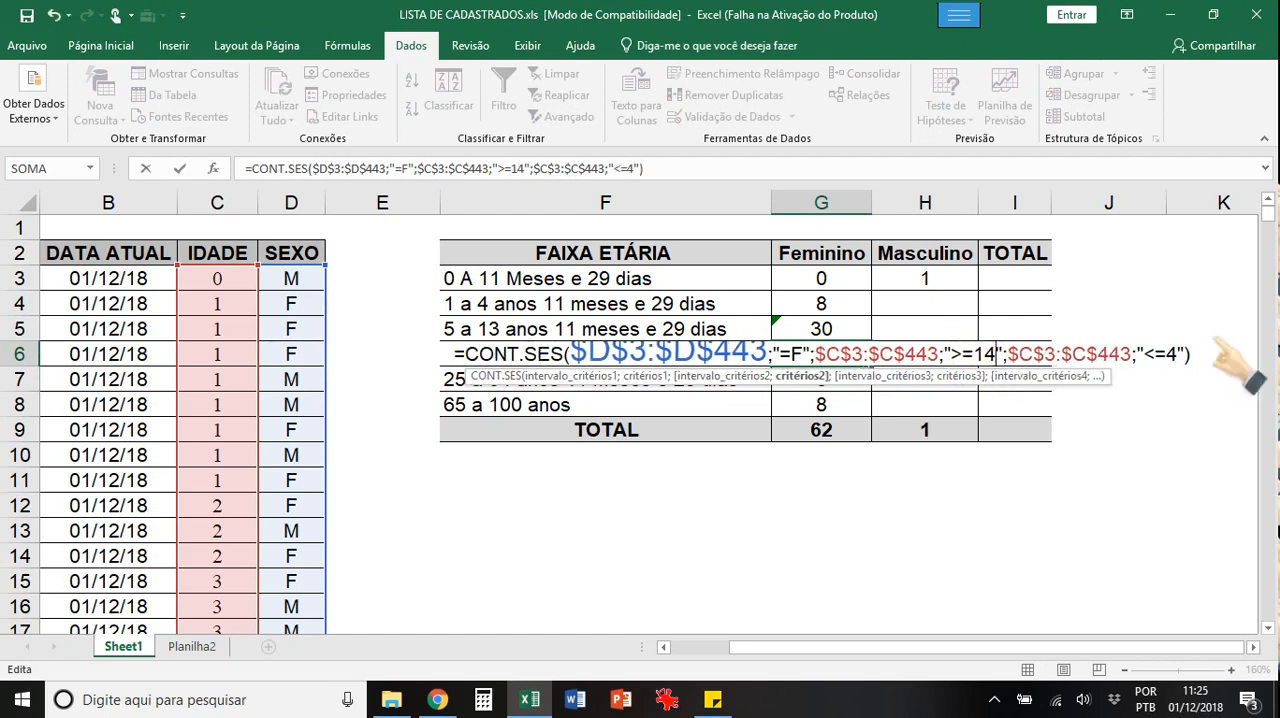
{"action": "left_click", "coordinate": [1160, 345]}
{"action": "type", "text": "2"}
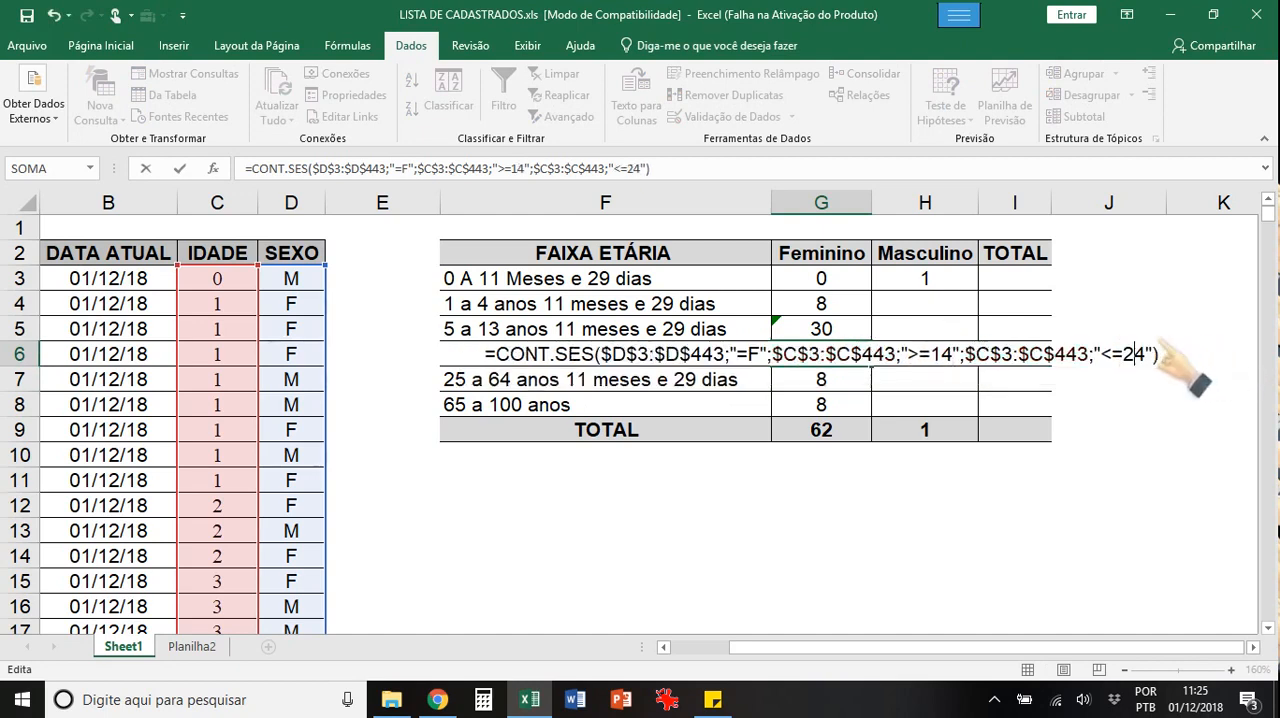
{"action": "key", "text": "Return"}
Step: Change the age criteria in the G7 formula to ">=25" and "<=64"
{"action": "double_click", "coordinate": [825, 378]}
{"action": "left_click", "coordinate": [828, 381]}
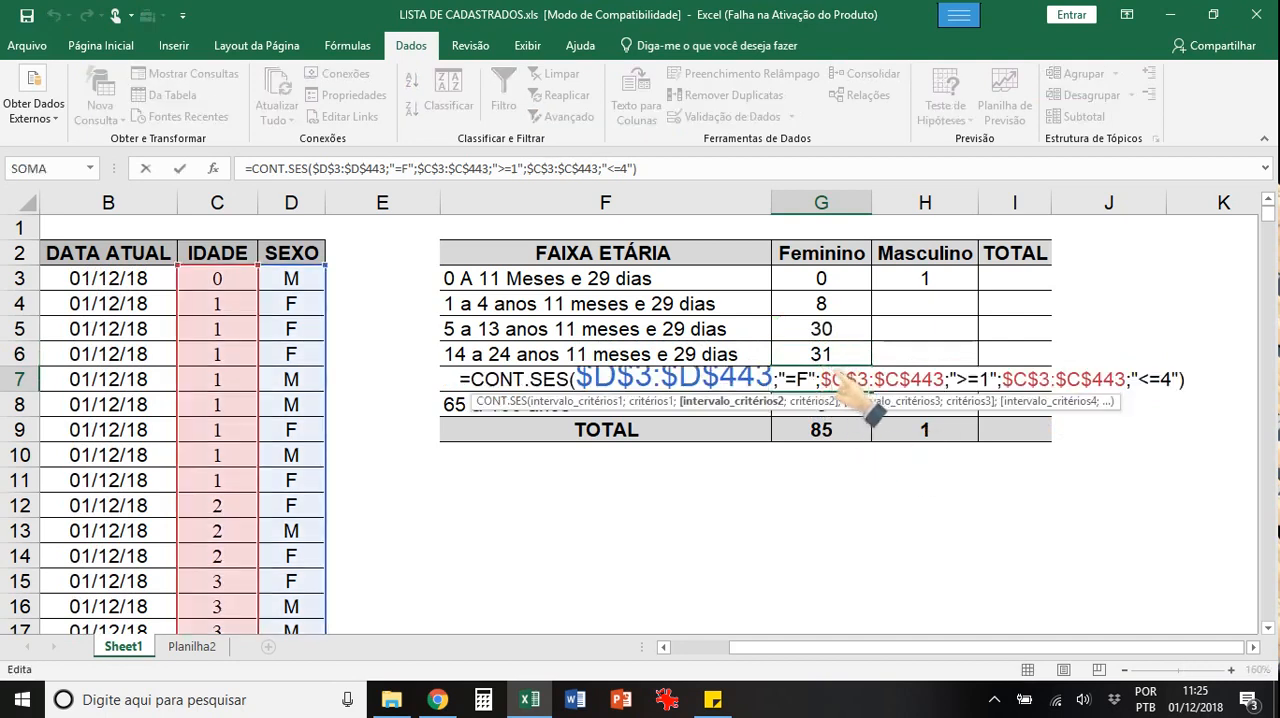
{"action": "left_click", "coordinate": [982, 380]}
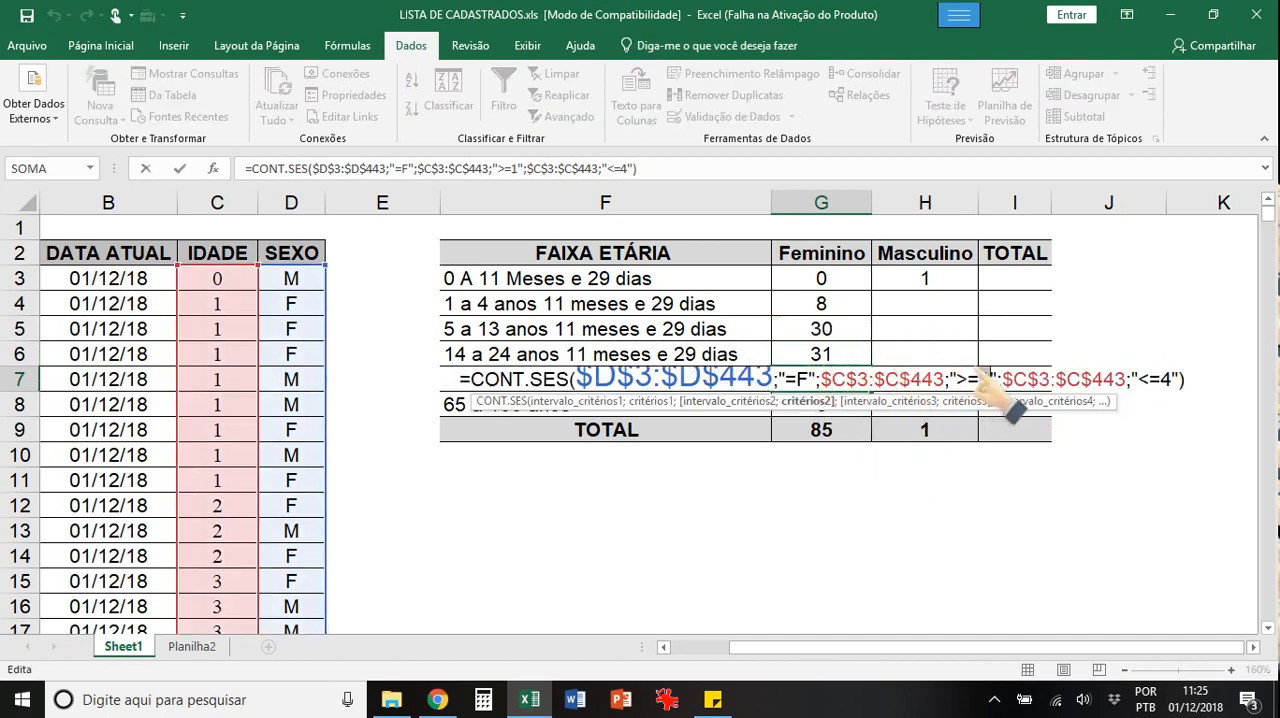
{"action": "key", "text": "BackSpace"}
{"action": "type", "text": "25"}
{"action": "left_click", "coordinate": [1162, 379]}
{"action": "type", "text": "6"}
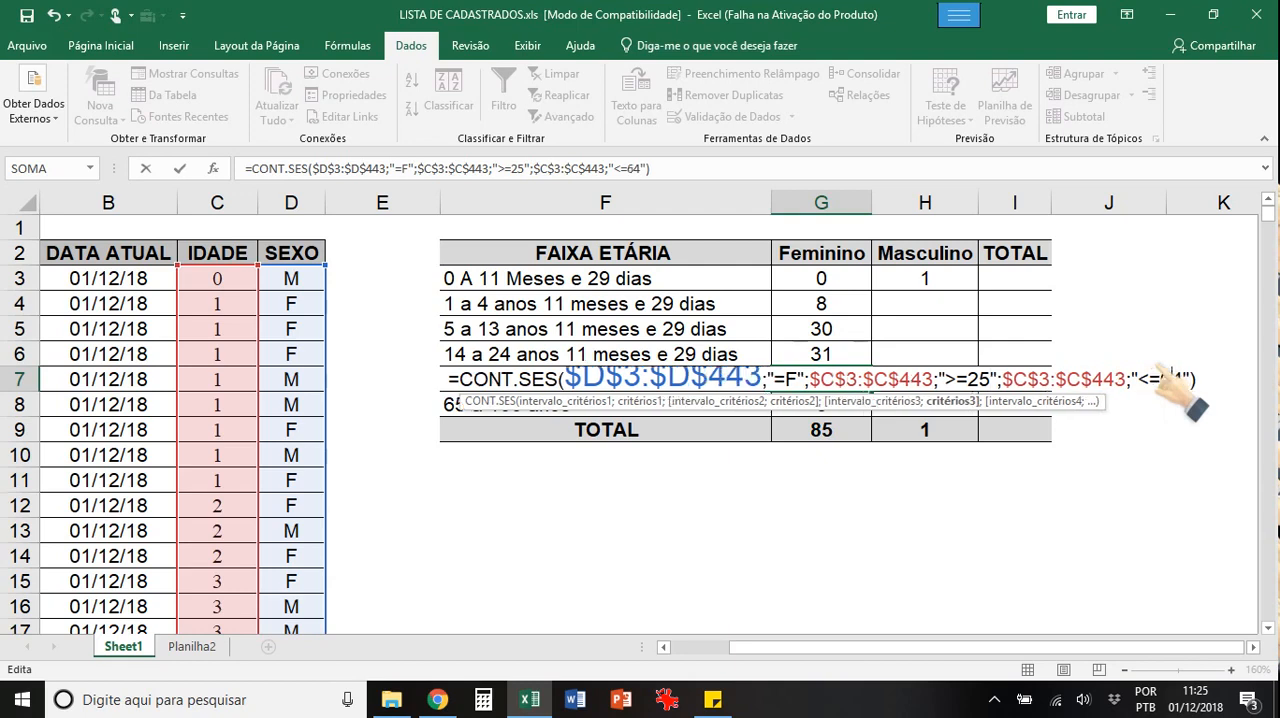
{"action": "key", "text": "Return"}
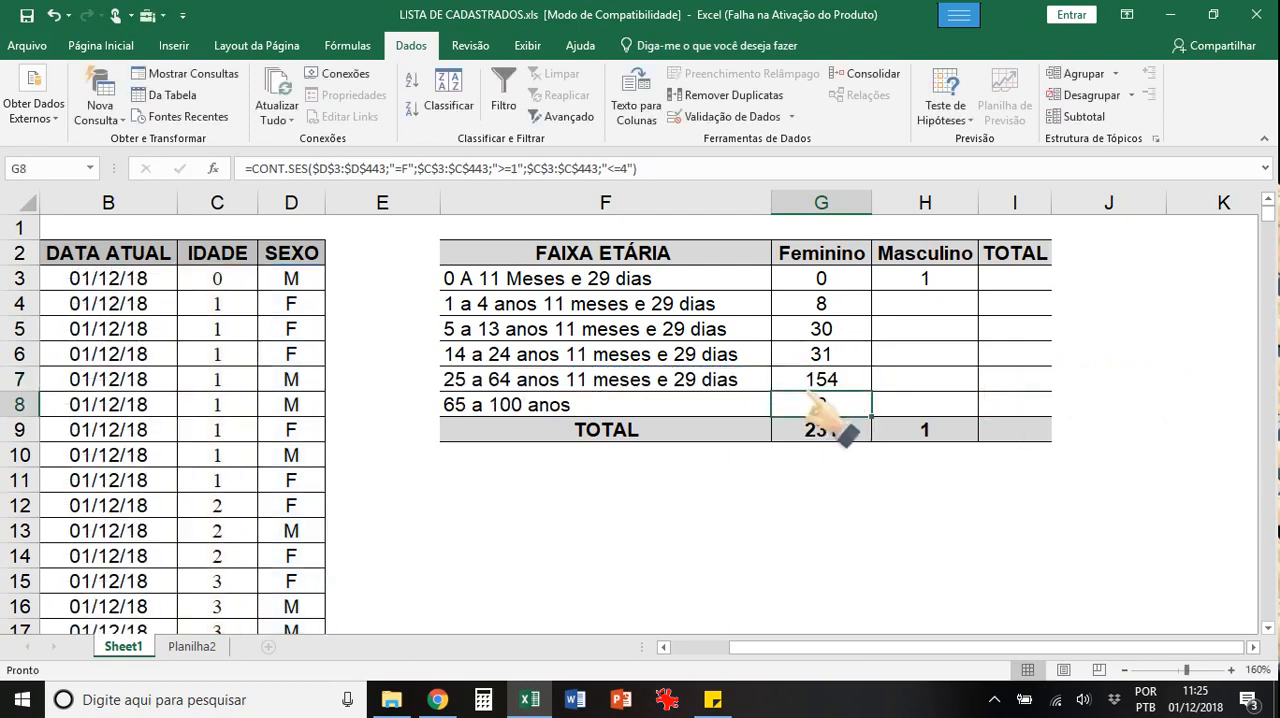
Step: Change the age criteria in the G8 formula to ">=65" and "<=100"
{"action": "double_click", "coordinate": [822, 404]}
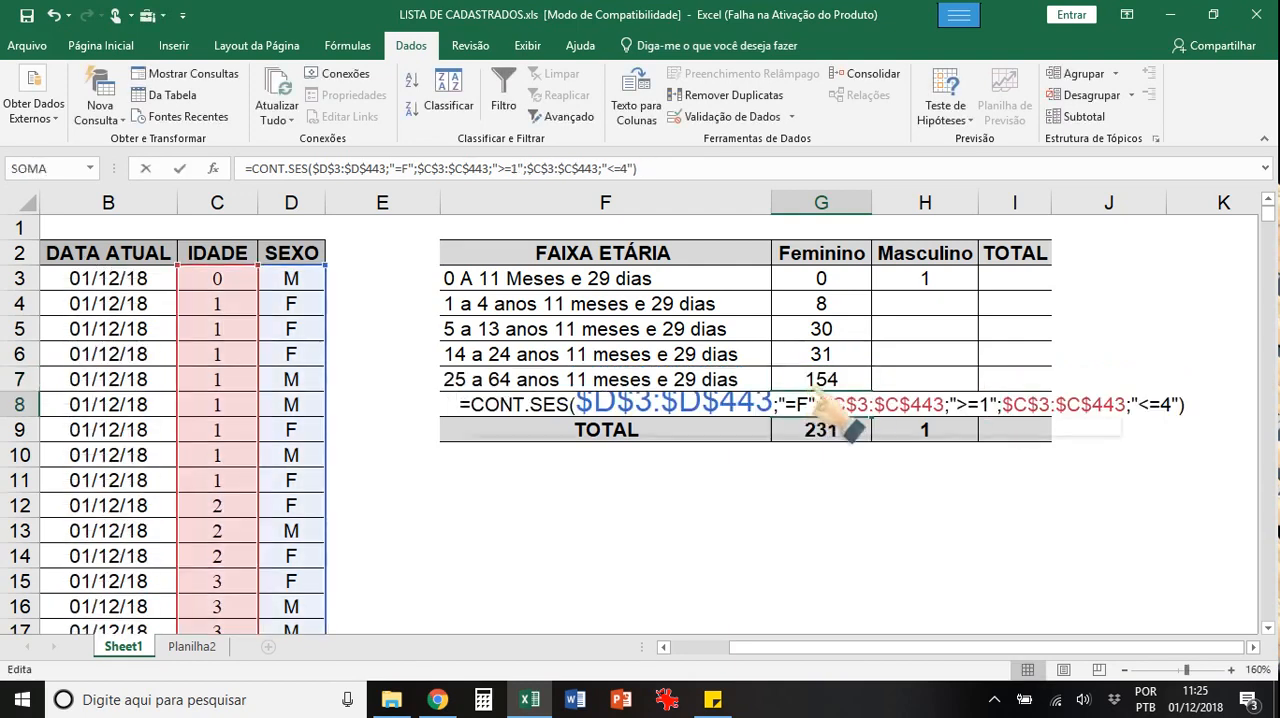
{"action": "left_click", "coordinate": [980, 403]}
{"action": "type", "text": "65"}
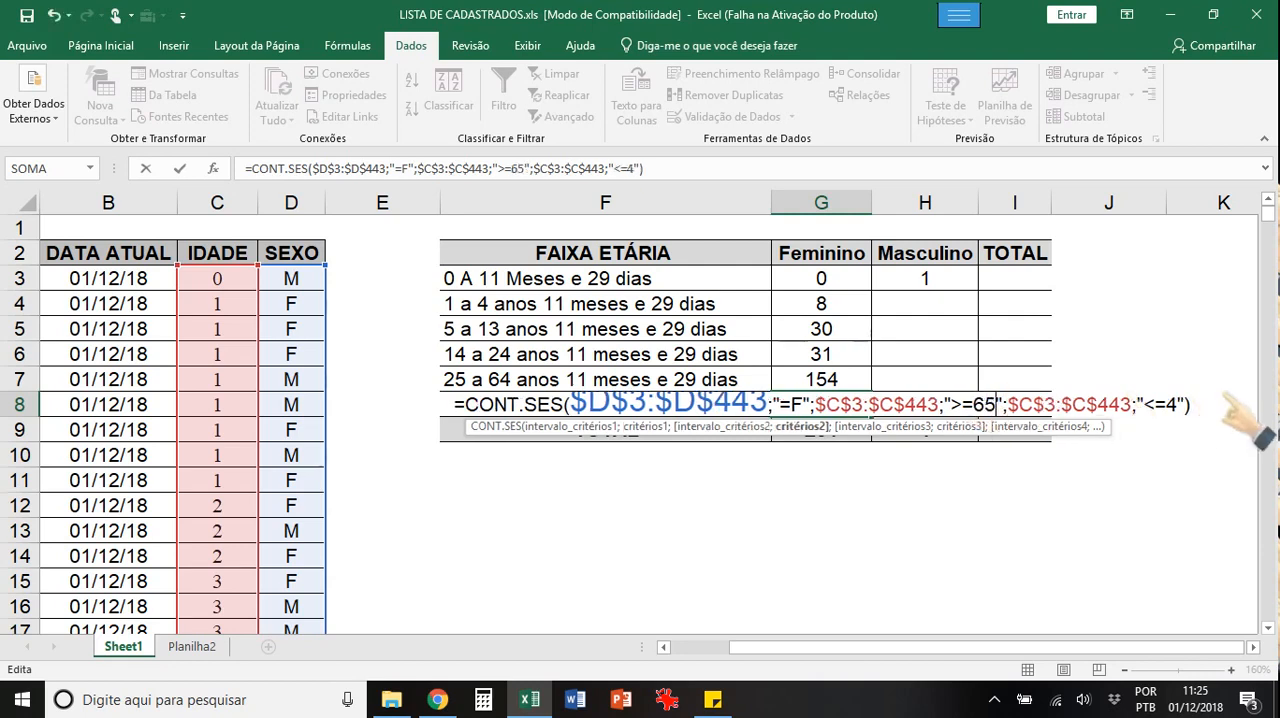
{"action": "left_click_drag", "start_coordinate": [1165, 402], "coordinate": [1175, 402]}
{"action": "type", "text": "100"}
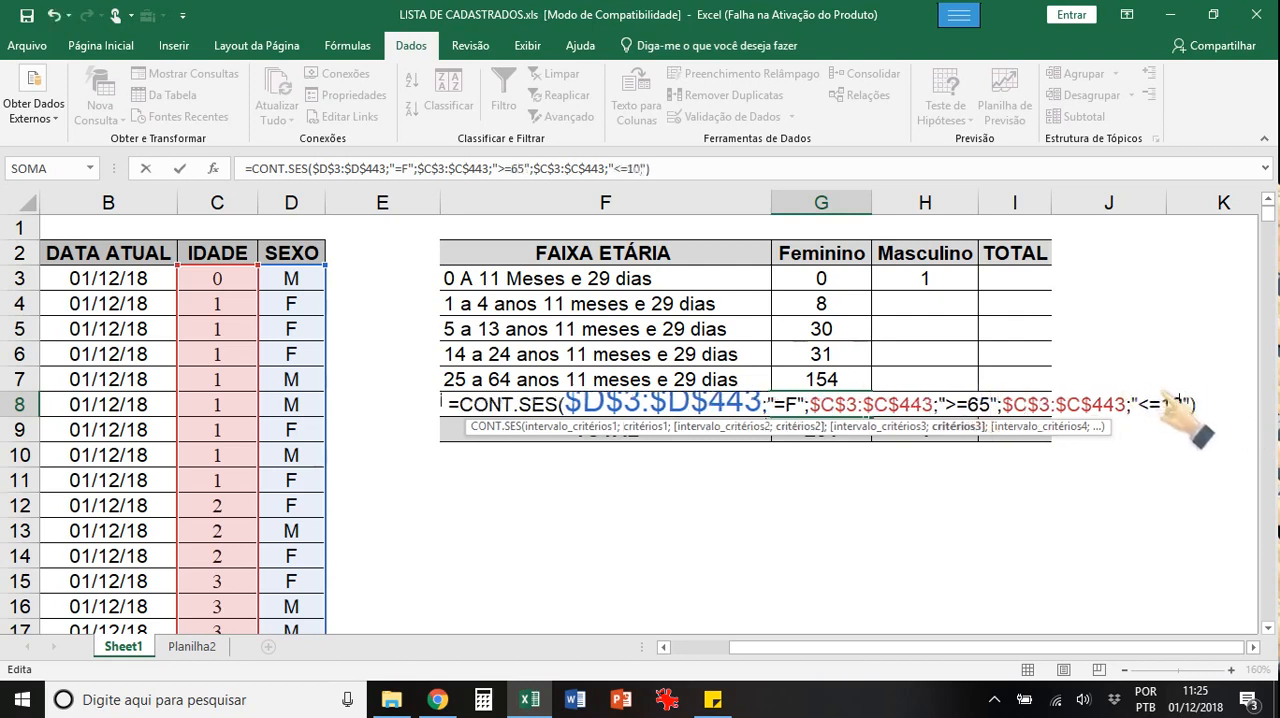
{"action": "key", "text": "Return"}
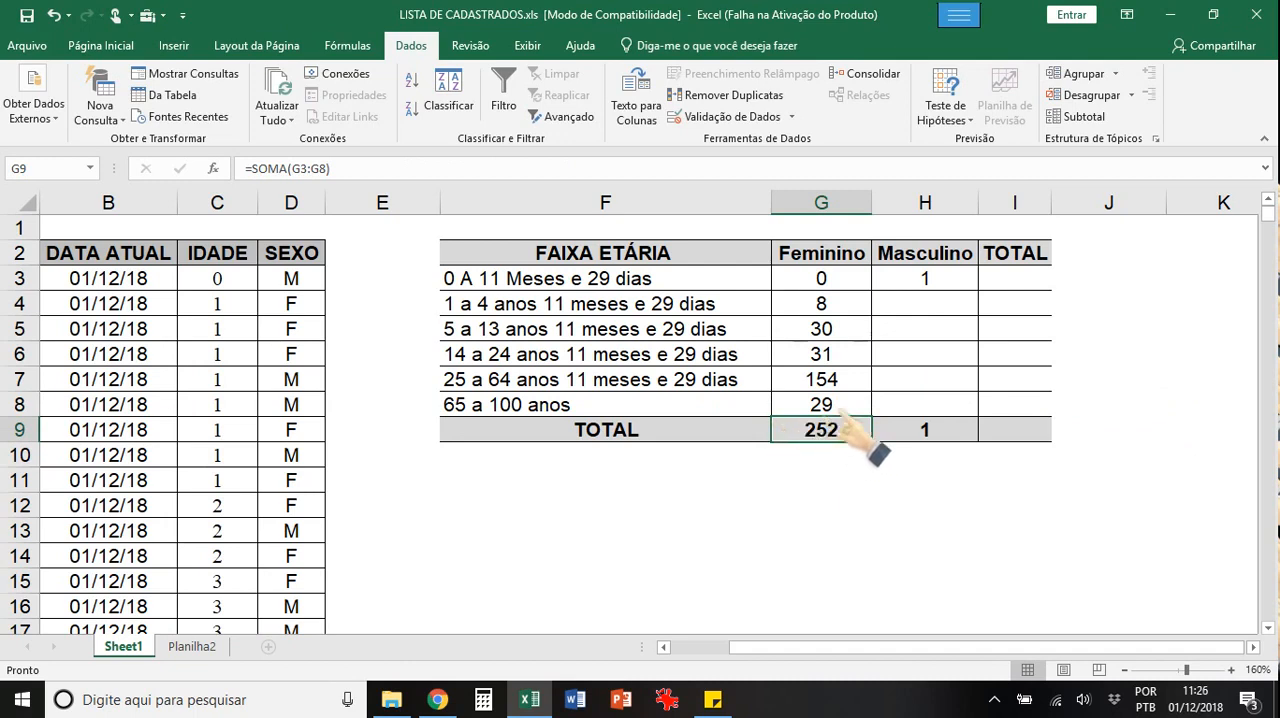
Step: Enter =soma(G3:G8) in G9 as the Feminino column total
{"action": "type", "text": "=soma("}
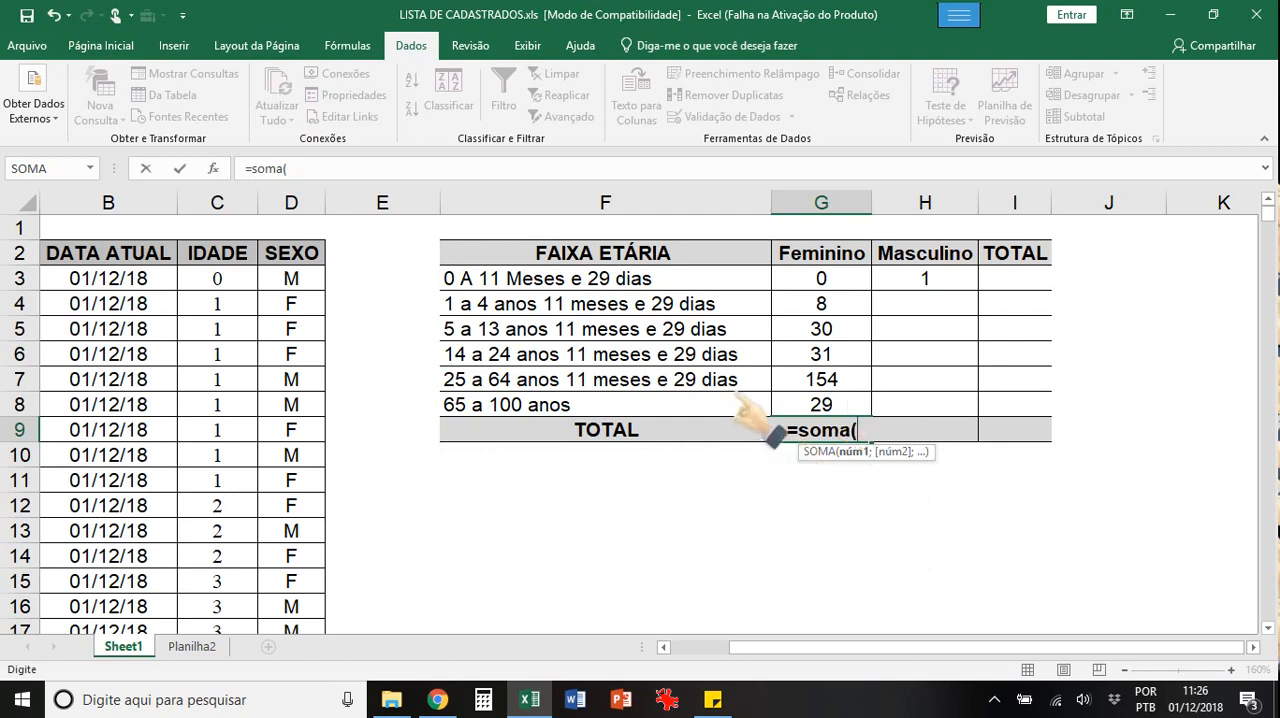
{"action": "left_click_drag", "start_coordinate": [830, 282], "coordinate": [818, 405]}
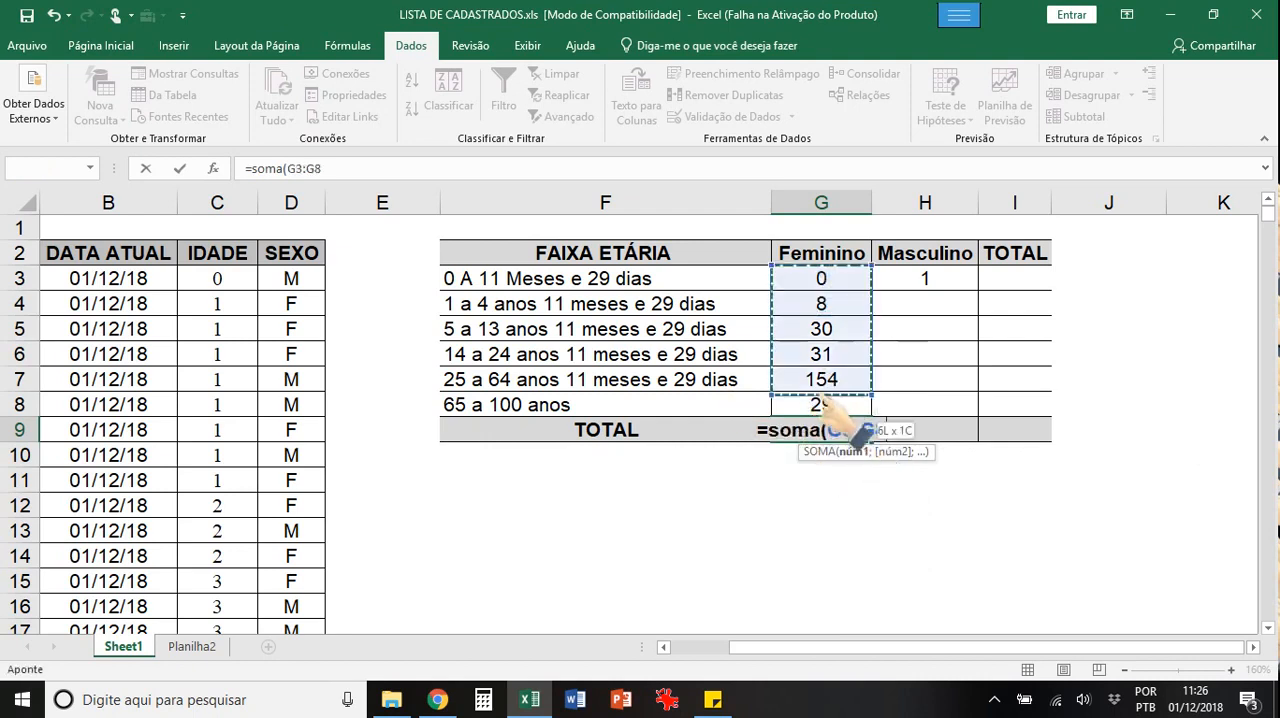
{"action": "type", "text": ")"}
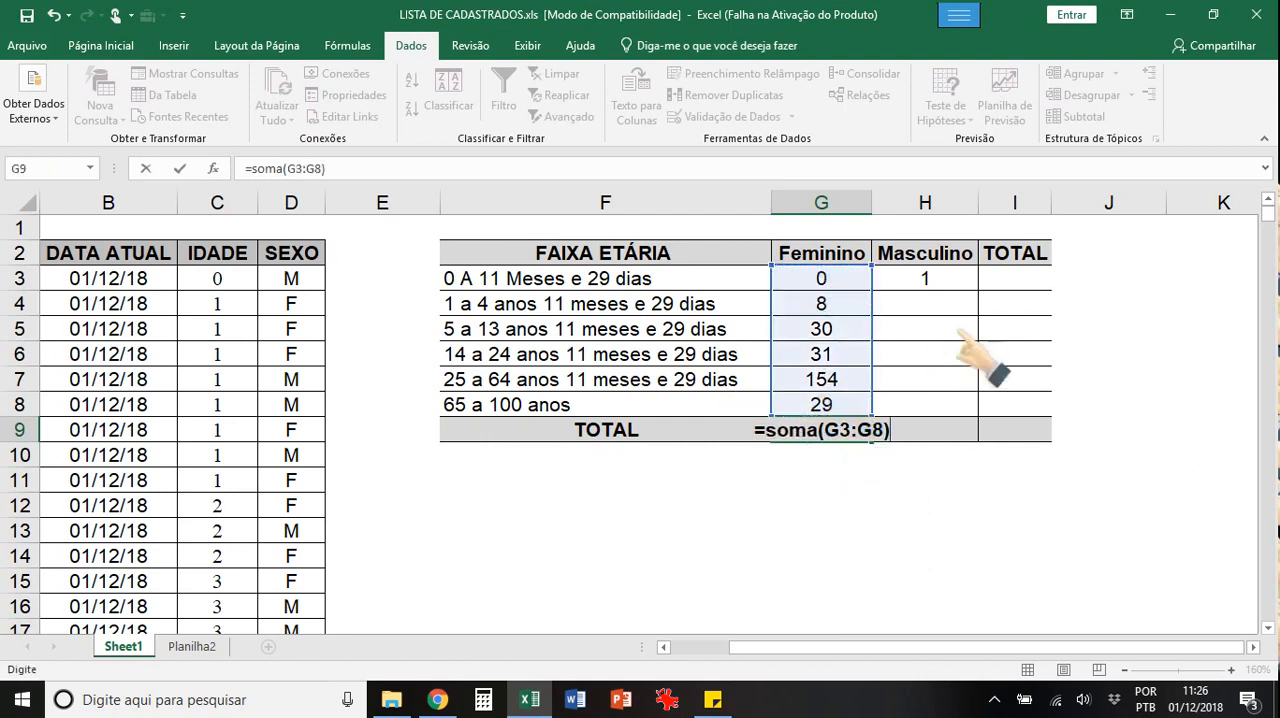
{"action": "key", "text": "Return"}
Step: Clear H9 and total the Masculino column there with an AutoSum of H3:H8
{"action": "key", "text": "Up"}
{"action": "key", "text": "Right"}
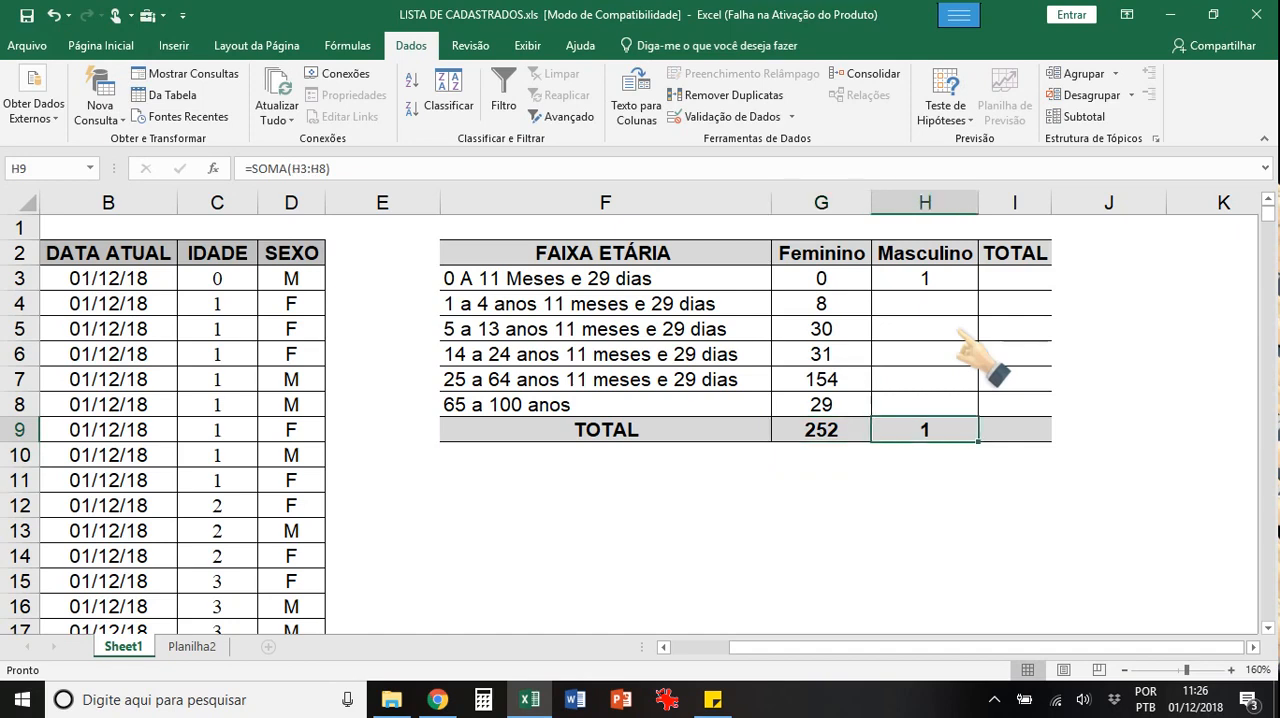
{"action": "key", "text": "Delete"}
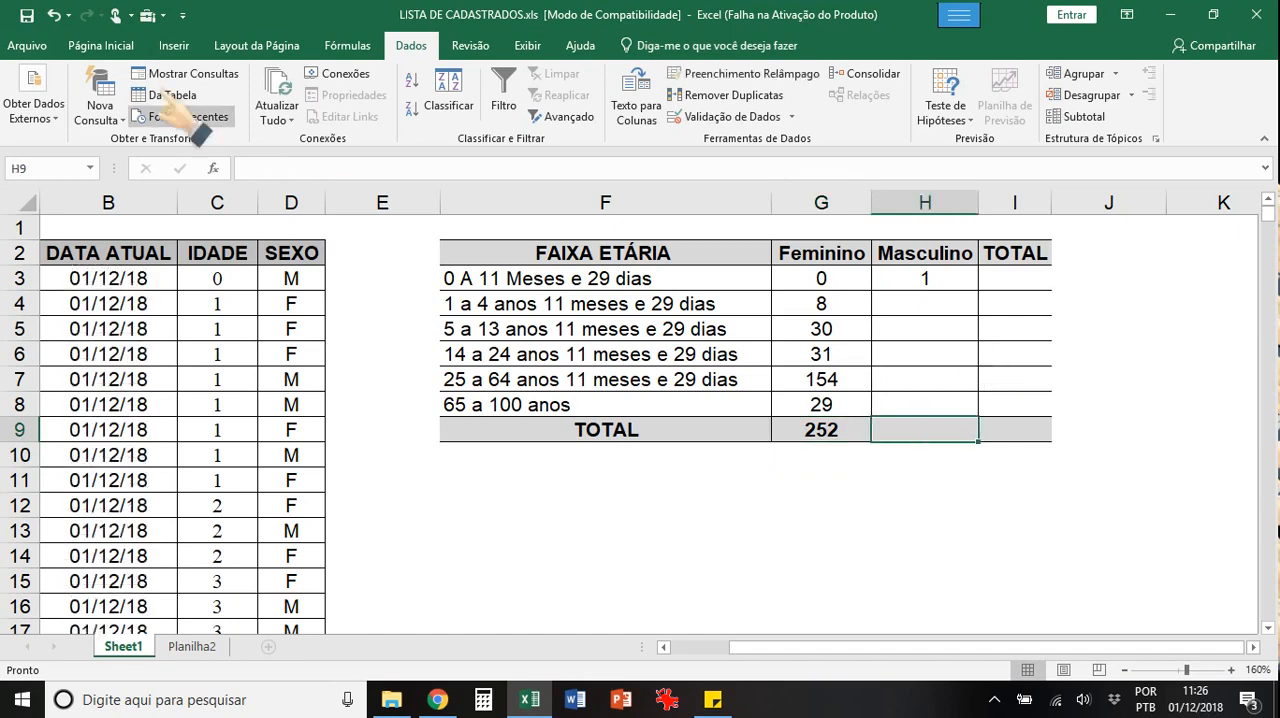
{"action": "left_click", "coordinate": [101, 46]}
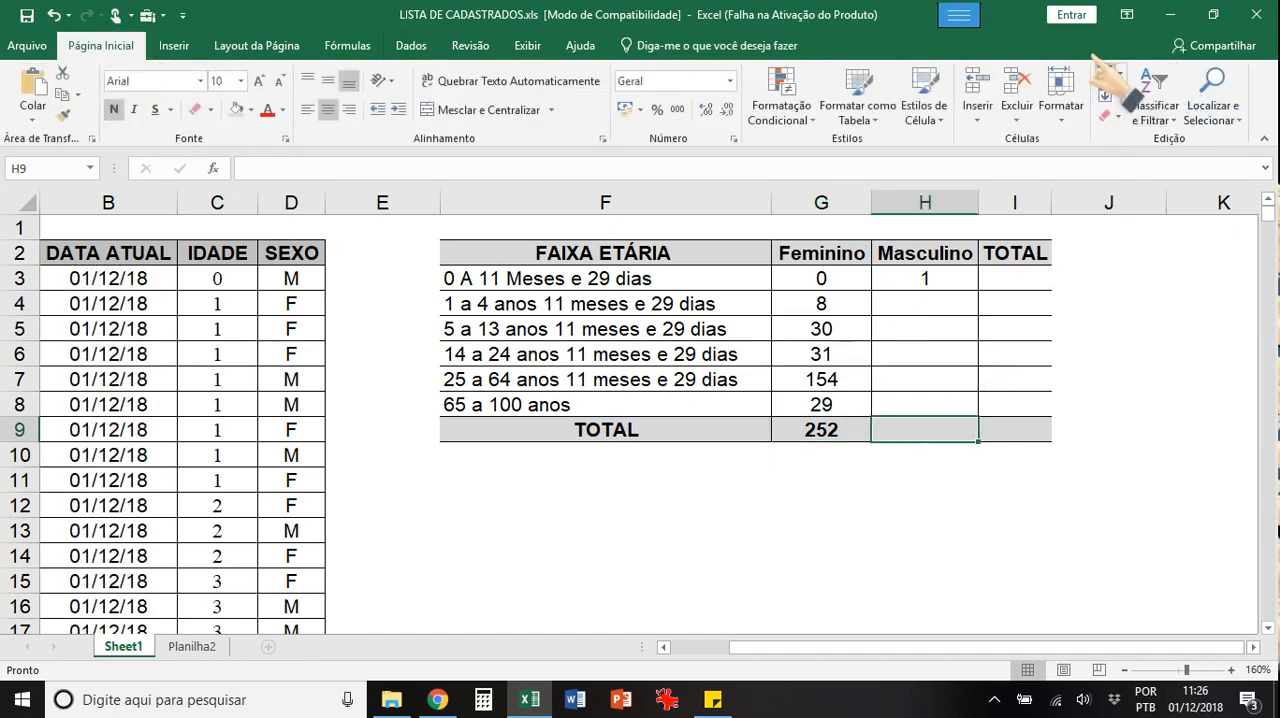
{"action": "left_click", "coordinate": [1105, 72]}
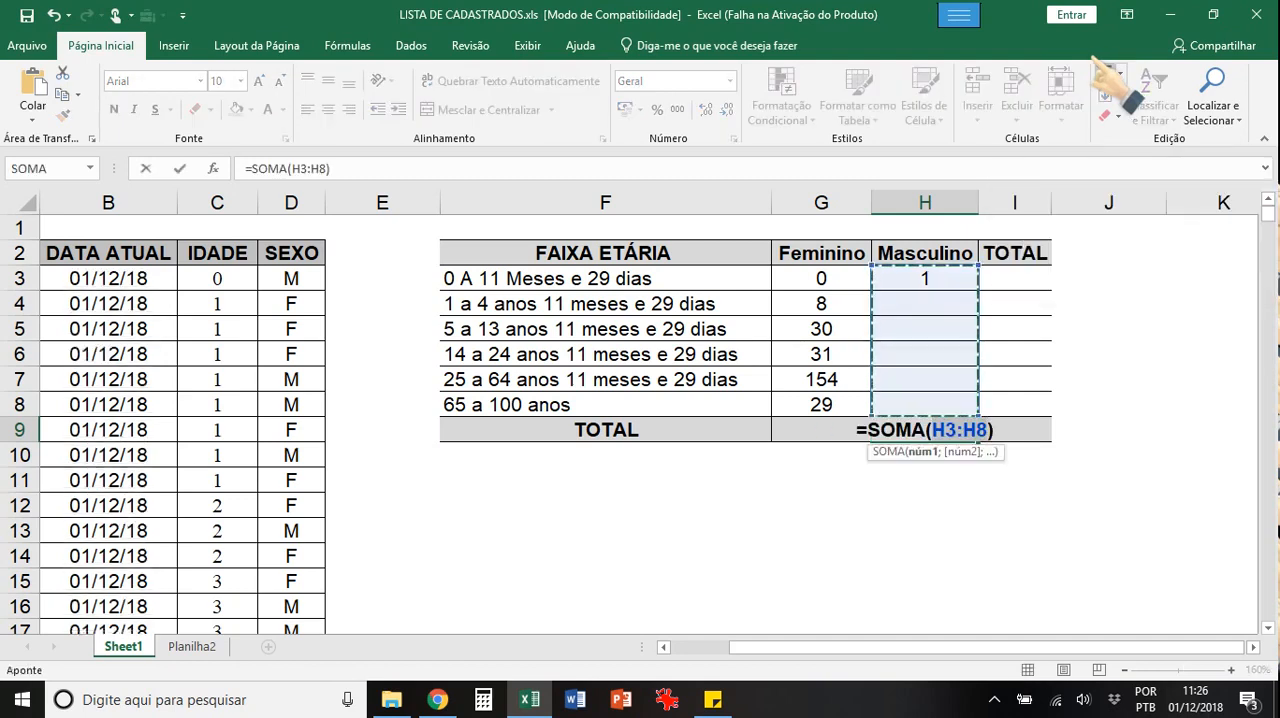
{"action": "key", "text": "Return"}
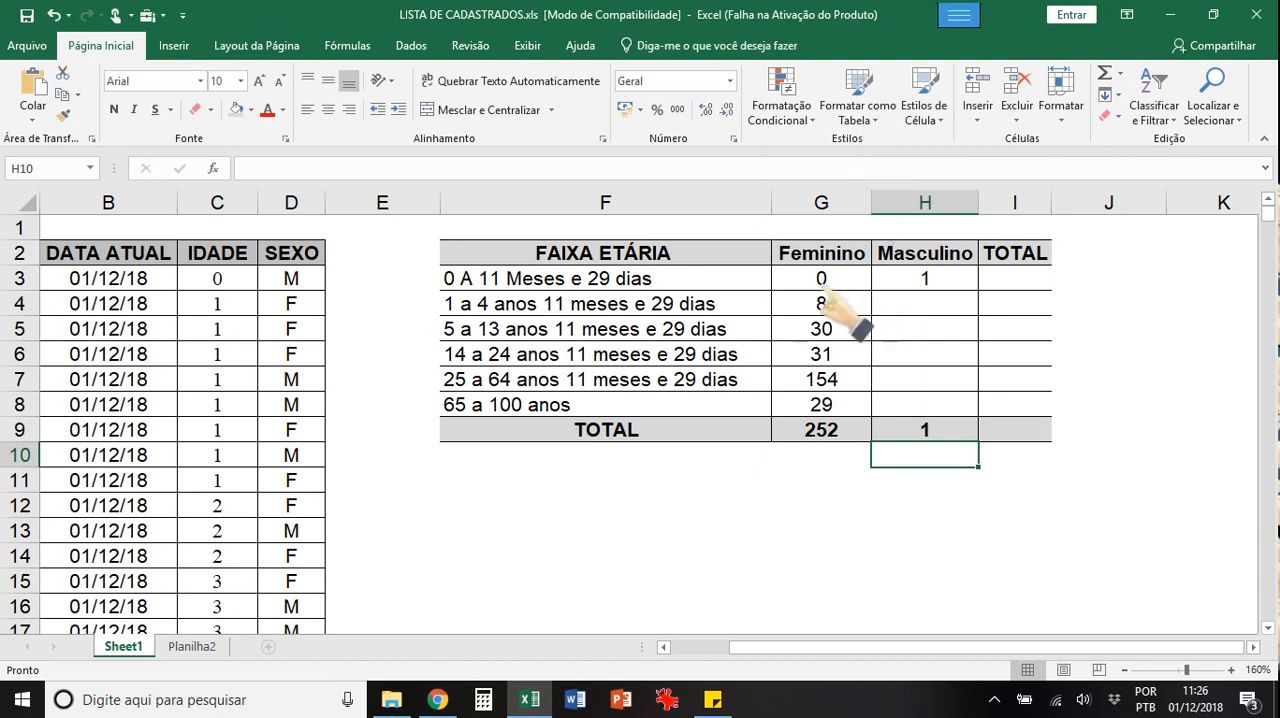
Step: Fill the G4:G8 formulas across into H4:H8 and change the sex criterion in H4 to "=M"
{"action": "left_click_drag", "start_coordinate": [826, 300], "coordinate": [823, 402]}
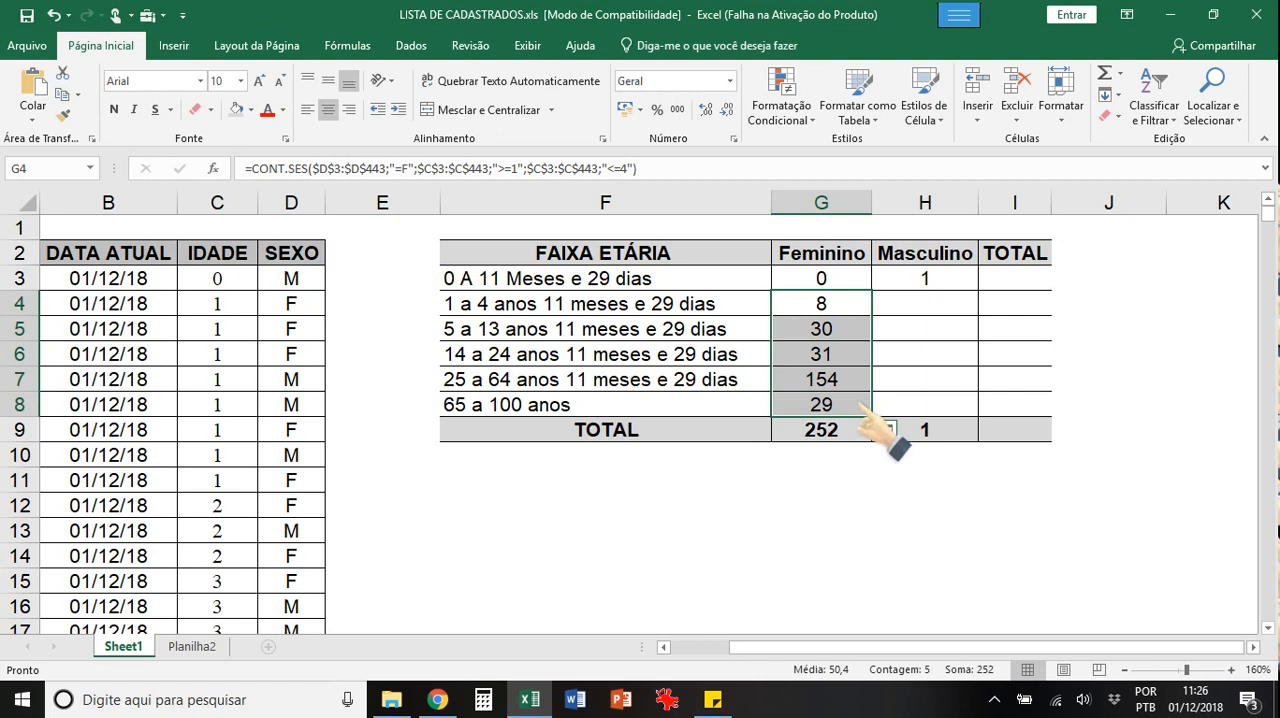
{"action": "left_click_drag", "start_coordinate": [861, 407], "coordinate": [954, 409]}
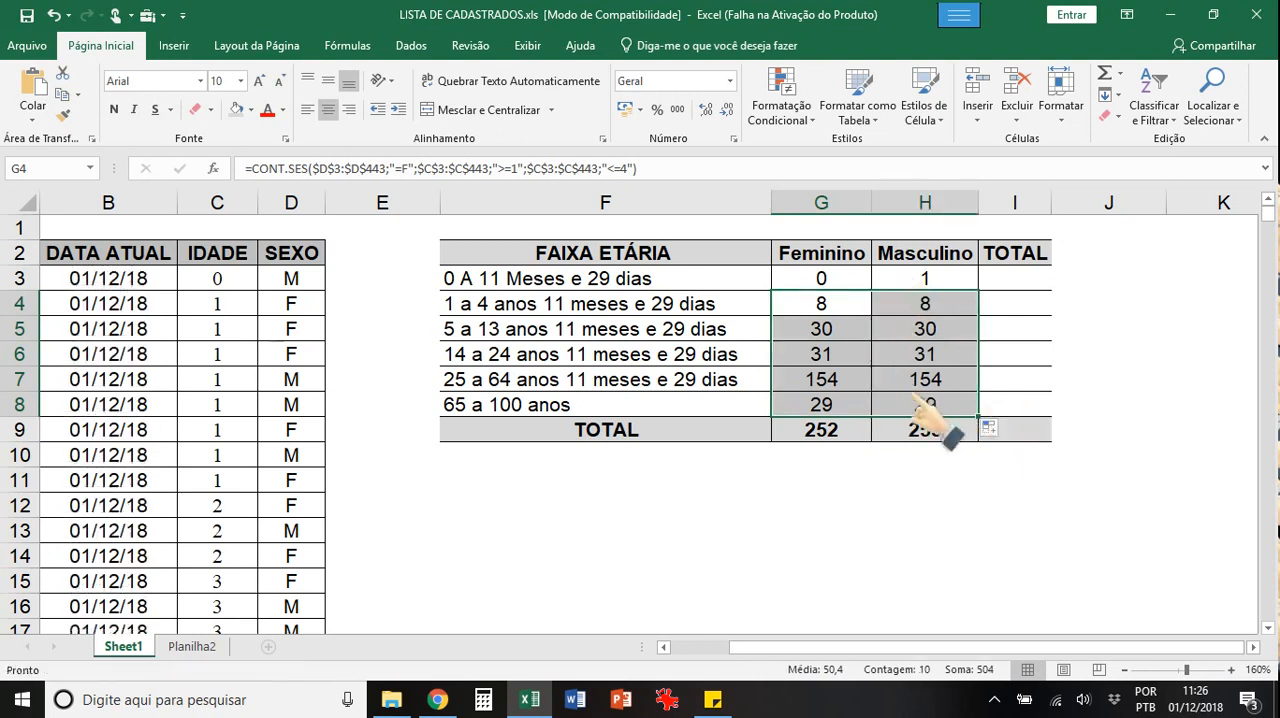
{"action": "left_click", "coordinate": [933, 300]}
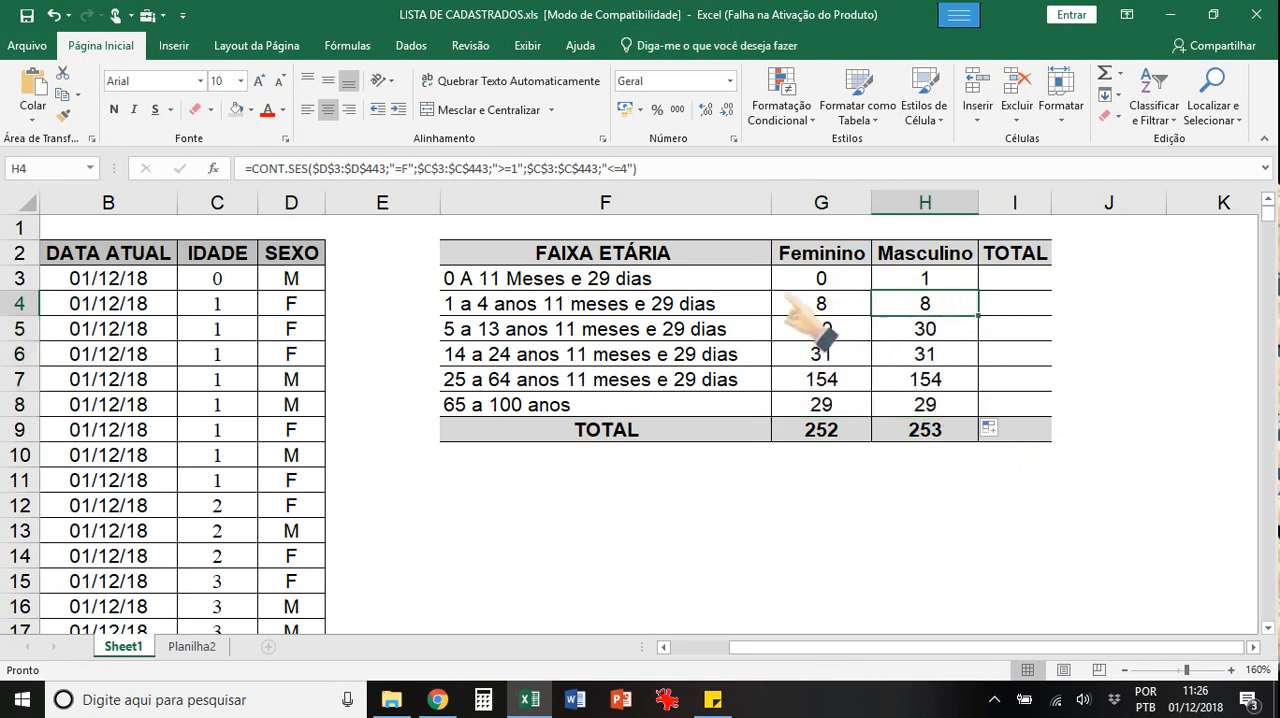
{"action": "double_click", "coordinate": [950, 305]}
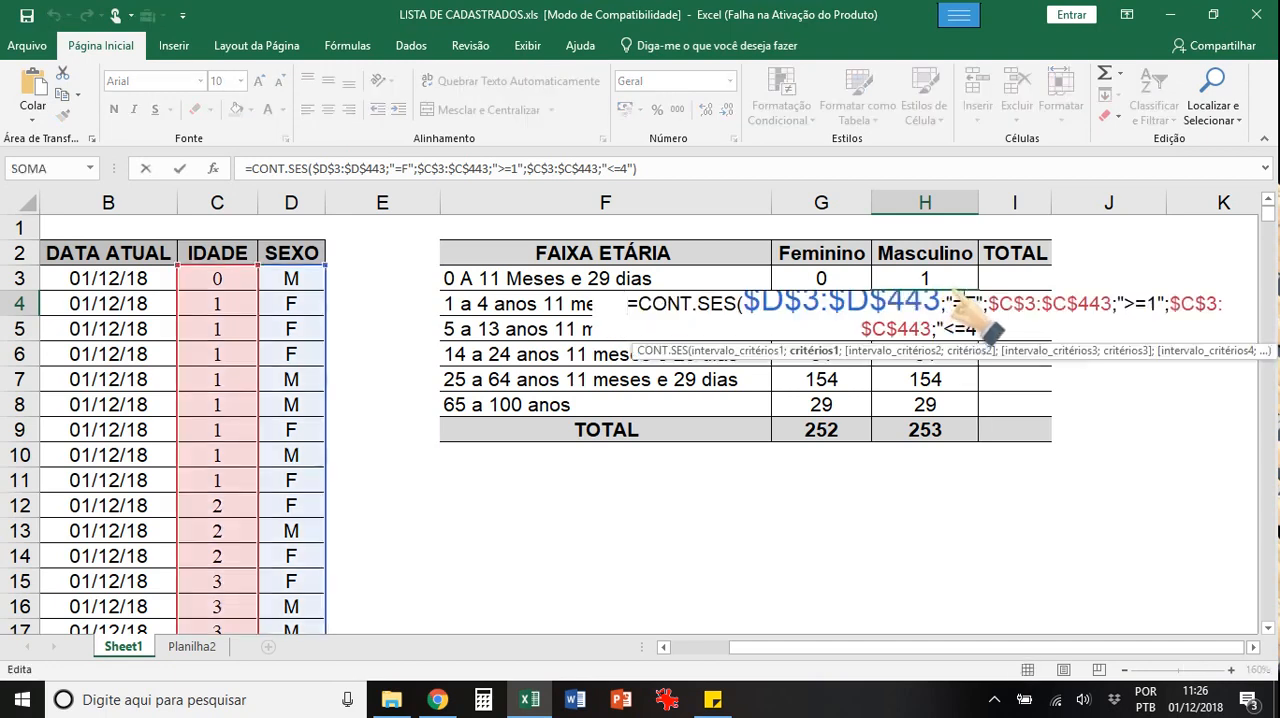
{"action": "key", "text": "BackSpace"}
{"action": "type", "text": "M"}
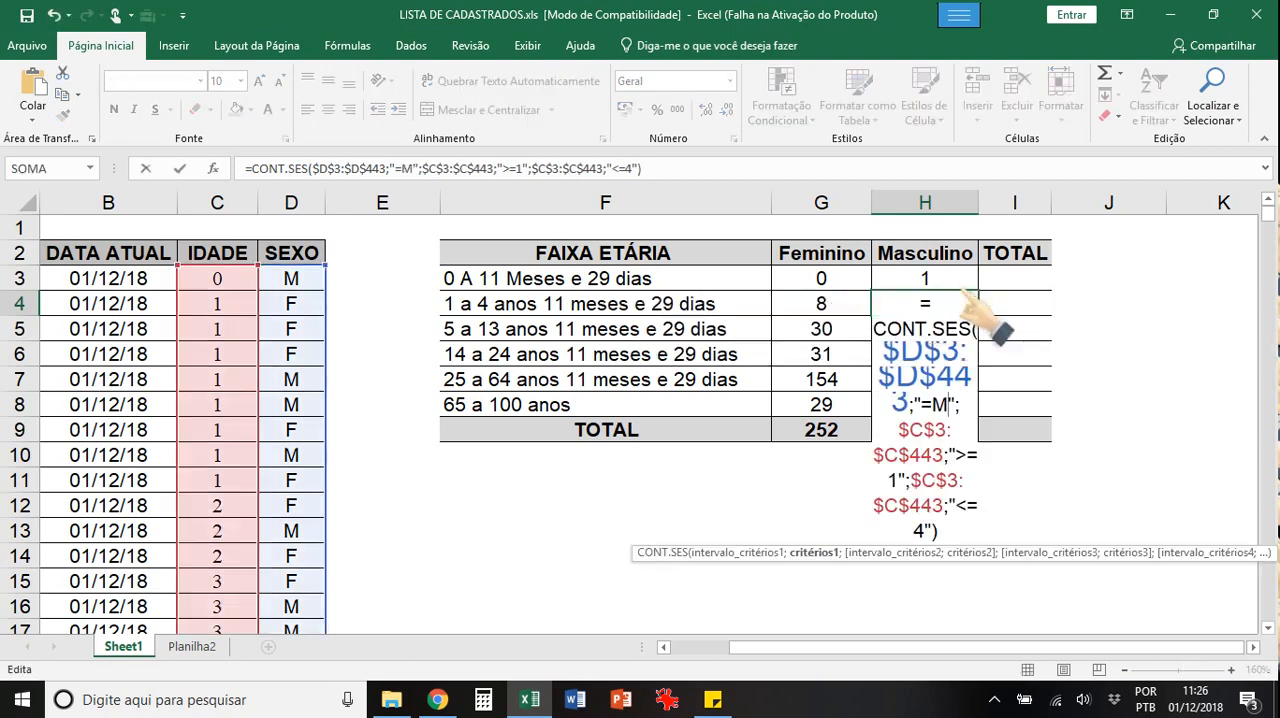
{"action": "key", "text": "Return"}
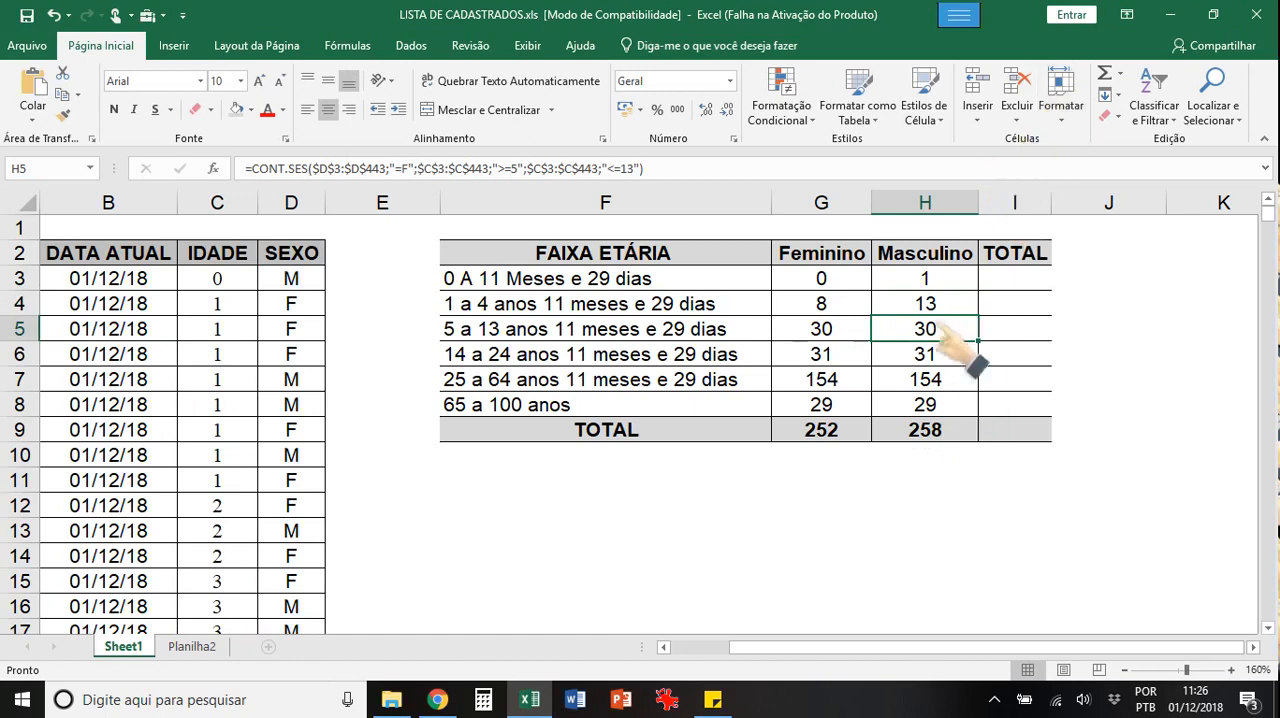
Step: Change the sex criterion in the H5 and H6 formulas to "=M"
{"action": "double_click", "coordinate": [920, 328]}
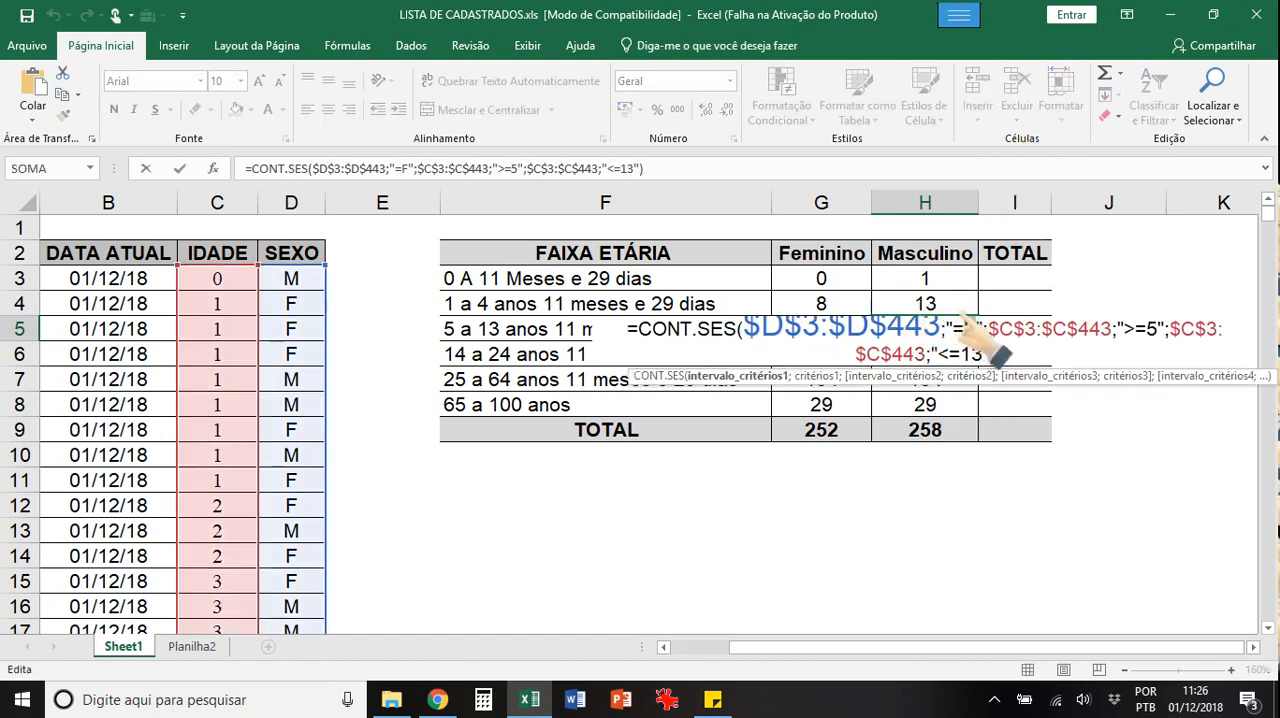
{"action": "key", "text": "BackSpace"}
{"action": "type", "text": "M"}
{"action": "key", "text": "Return"}
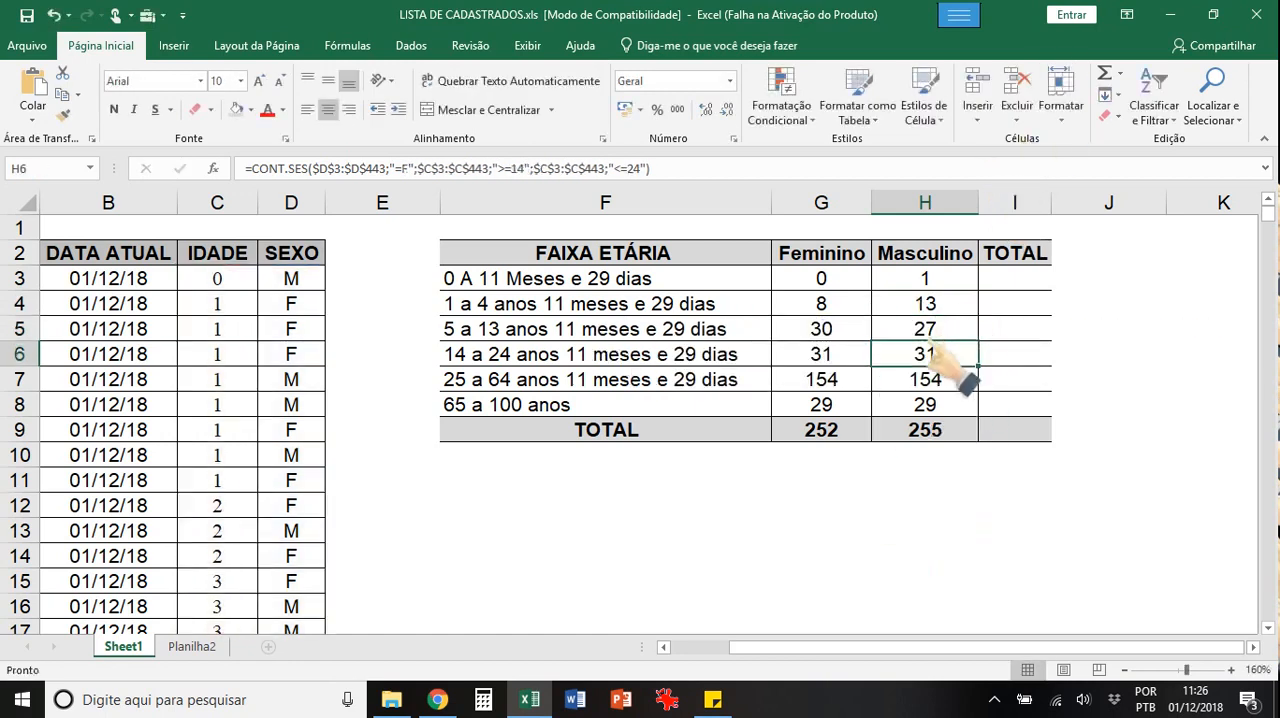
{"action": "double_click", "coordinate": [948, 356]}
{"action": "key", "text": "BackSpace"}
{"action": "type", "text": "M"}
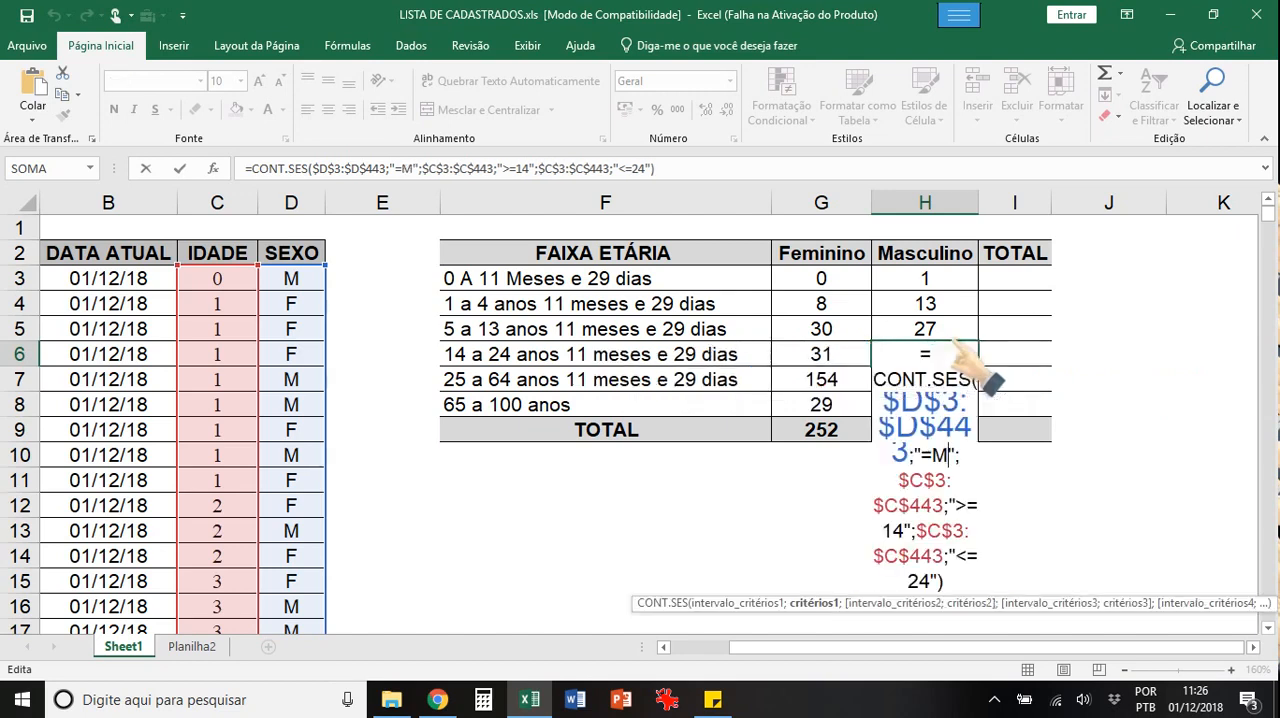
{"action": "key", "text": "Return"}
Step: Change the sex criterion in the H7 and H8 formulas to "=M"
{"action": "double_click", "coordinate": [960, 372]}
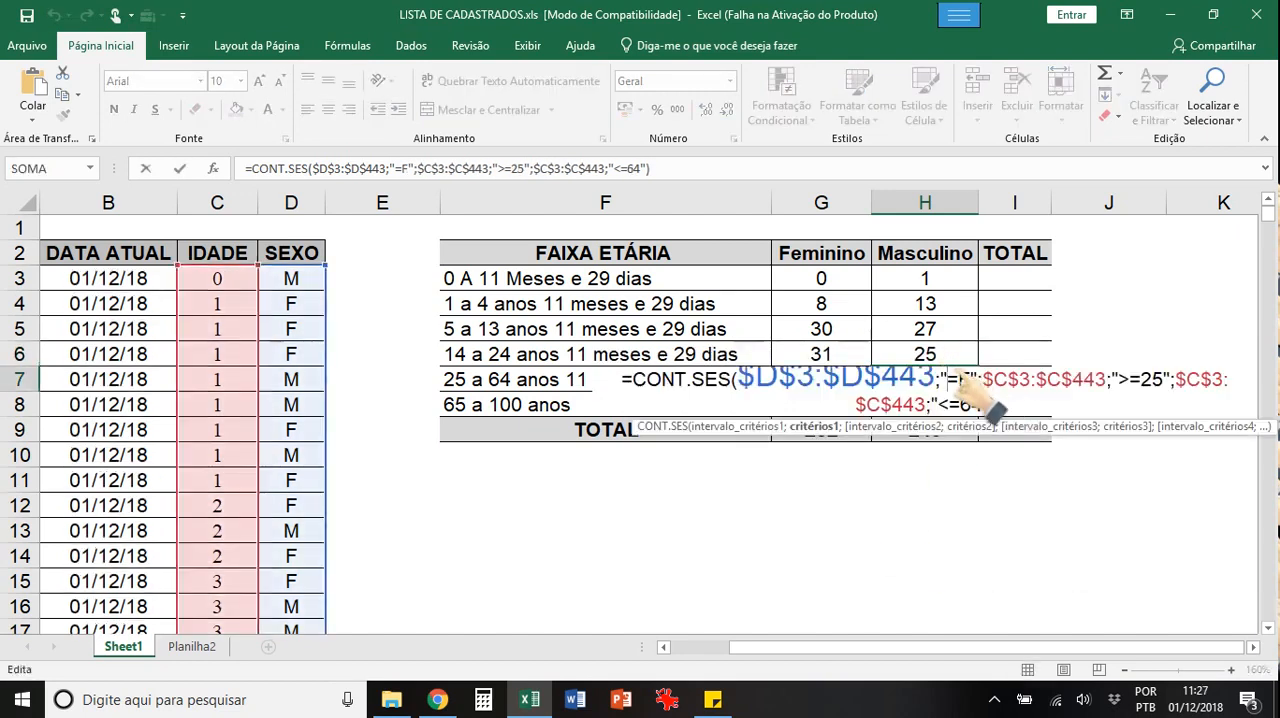
{"action": "key", "text": "BackSpace"}
{"action": "type", "text": "M"}
{"action": "key", "text": "Return"}
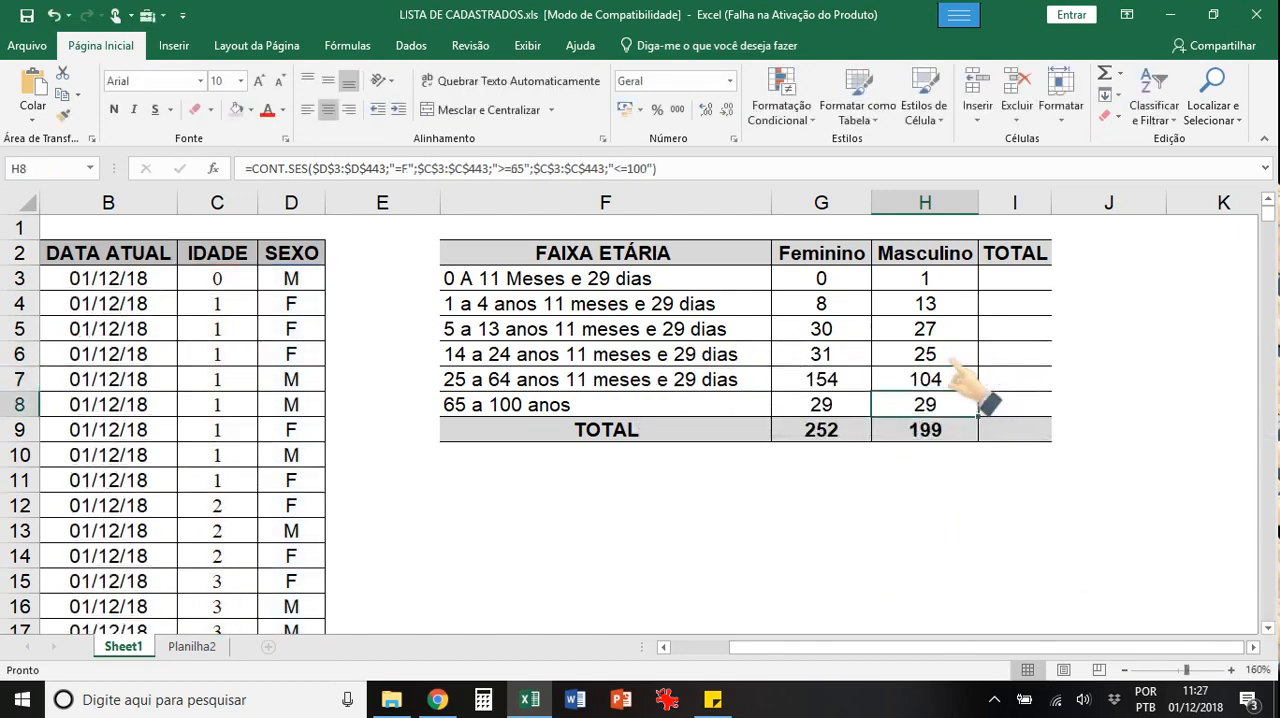
{"action": "double_click", "coordinate": [960, 400]}
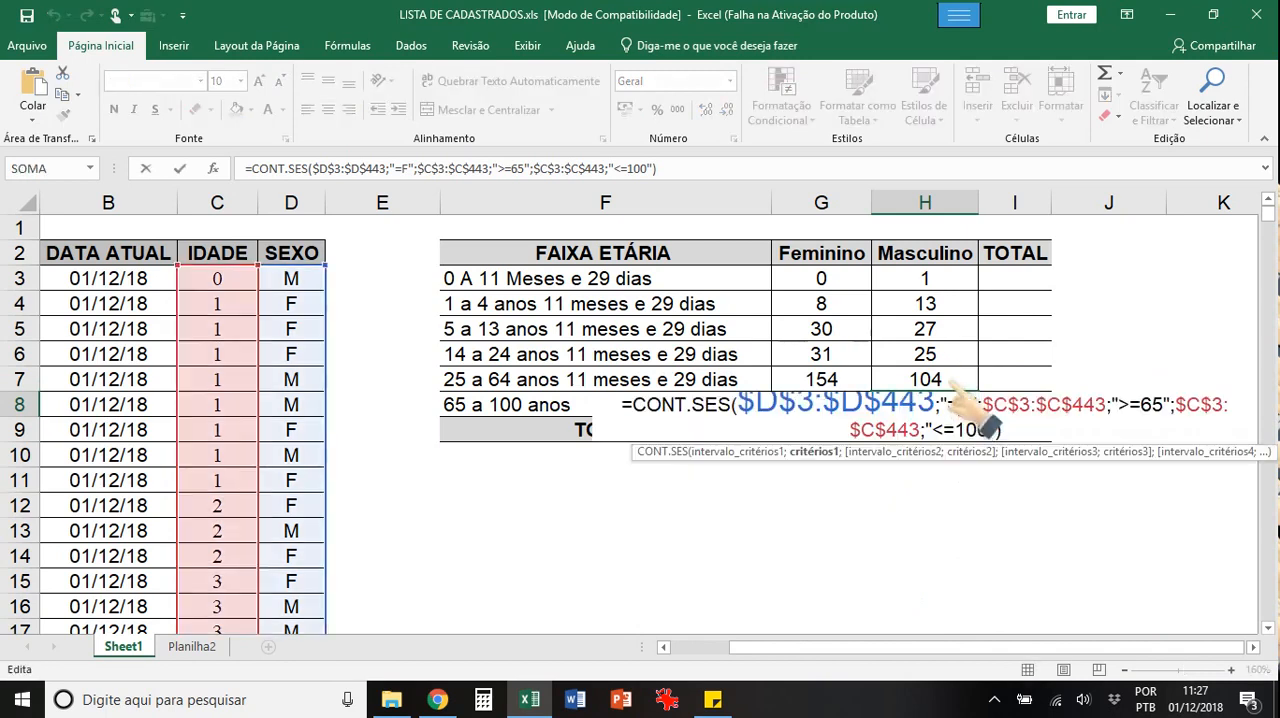
{"action": "key", "text": "Return"}
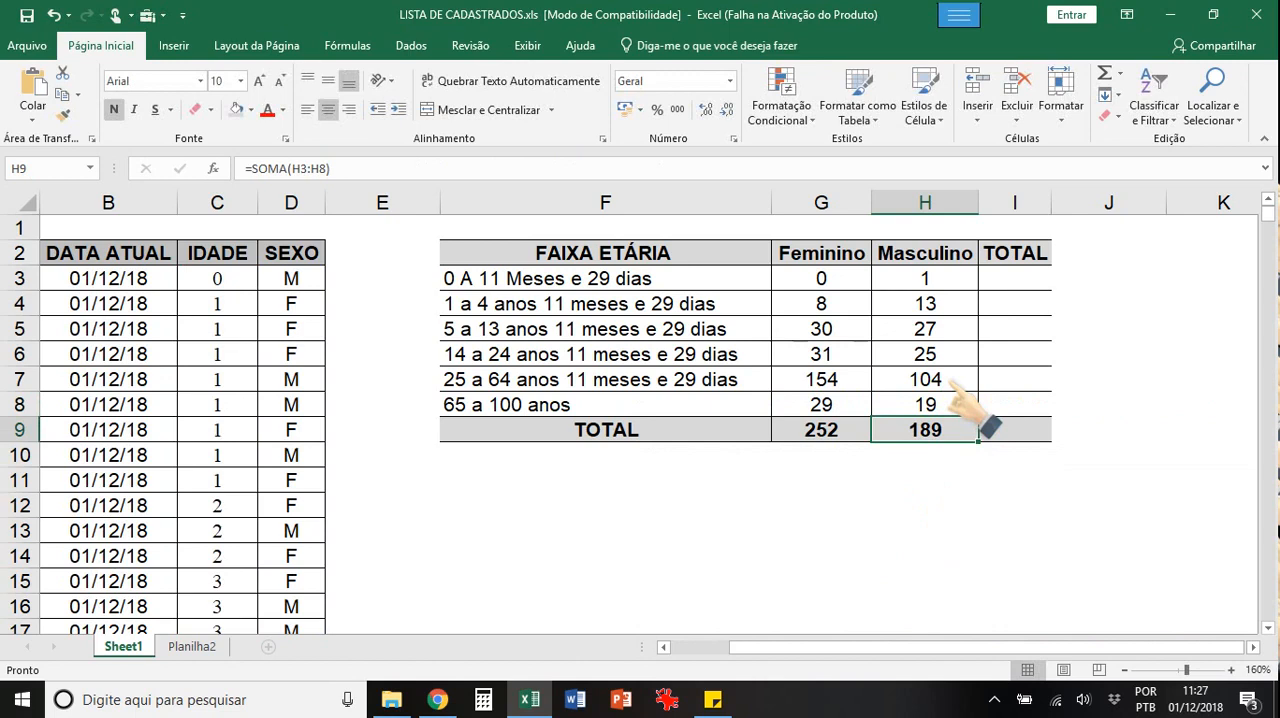
Step: Enter =soma(G3:H3) in I3 as the row total and fill the formula down to I8
{"action": "left_click", "coordinate": [1005, 282]}
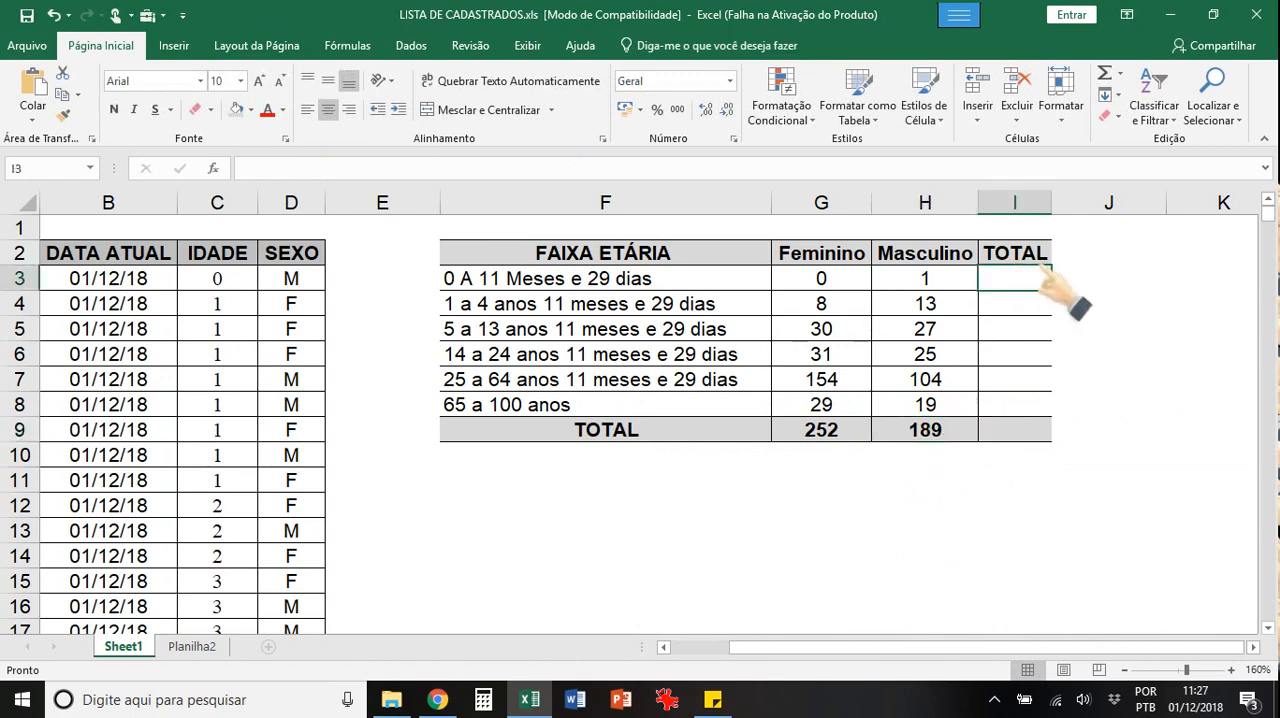
{"action": "type", "text": "=soma("}
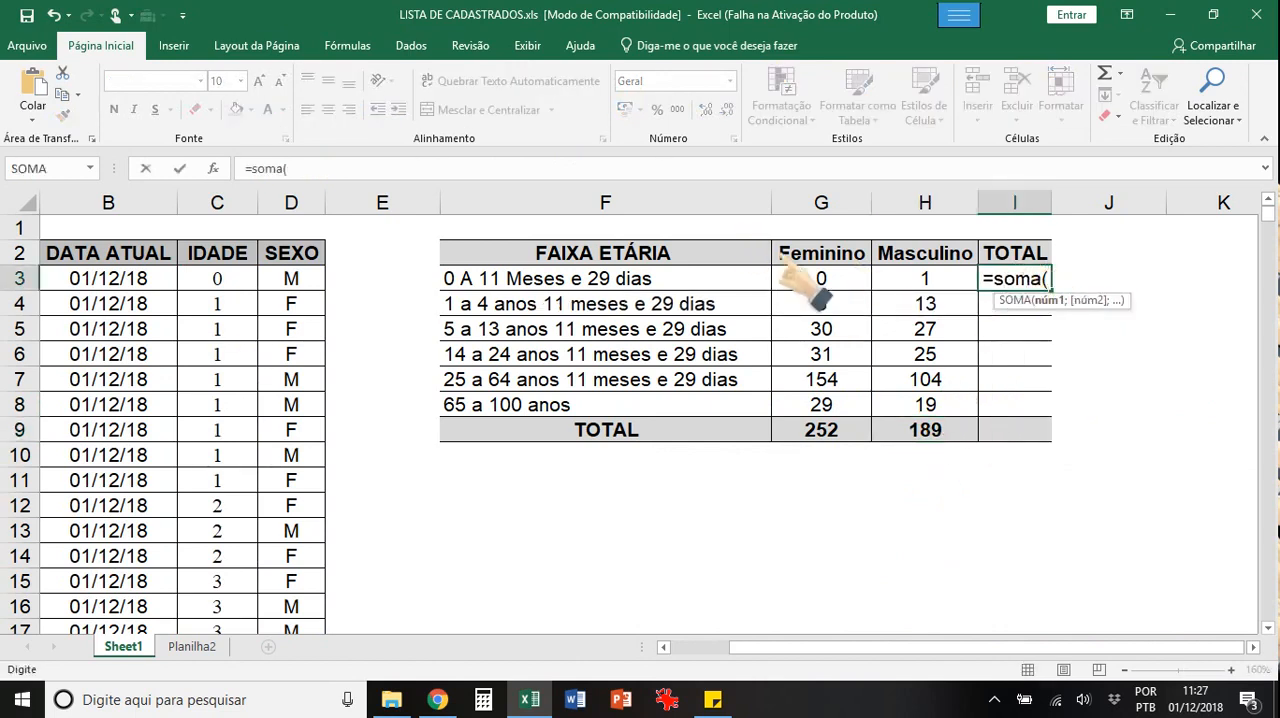
{"action": "left_click_drag", "start_coordinate": [805, 275], "coordinate": [910, 272]}
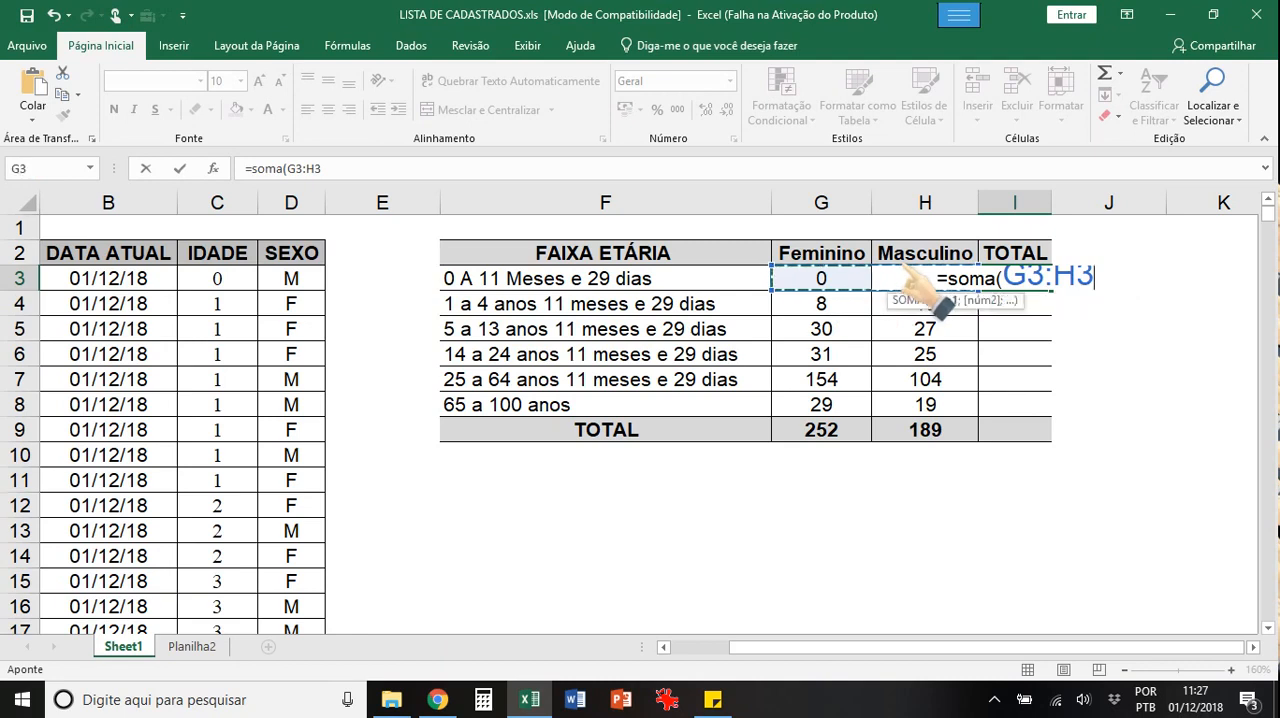
{"action": "type", "text": ")"}
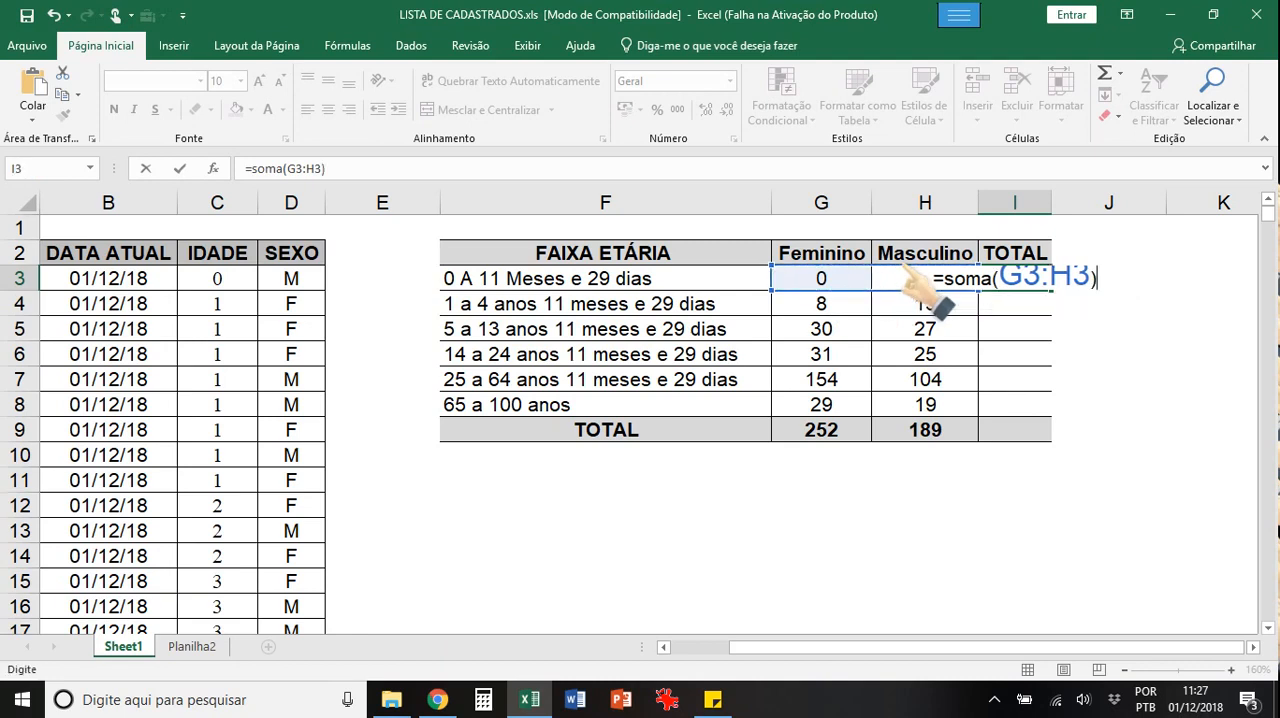
{"action": "key", "text": "Return"}
{"action": "key", "text": "Up"}
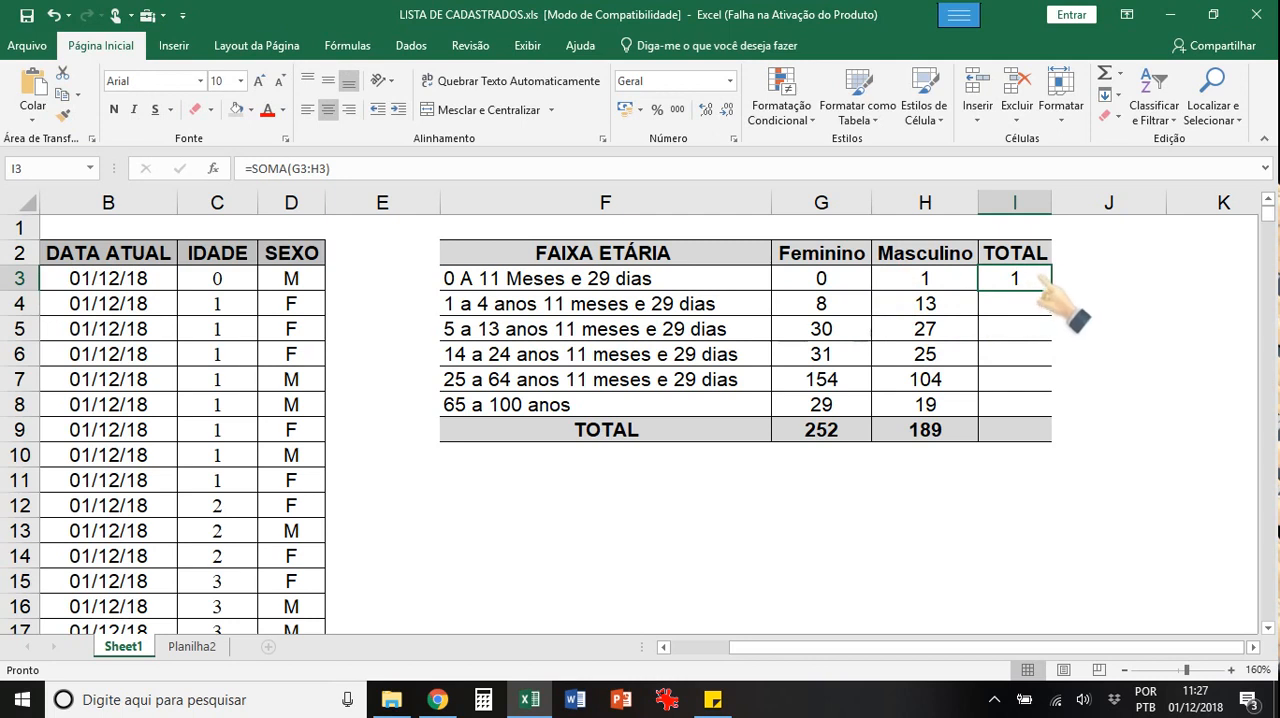
{"action": "left_click_drag", "start_coordinate": [1040, 286], "coordinate": [1035, 405]}
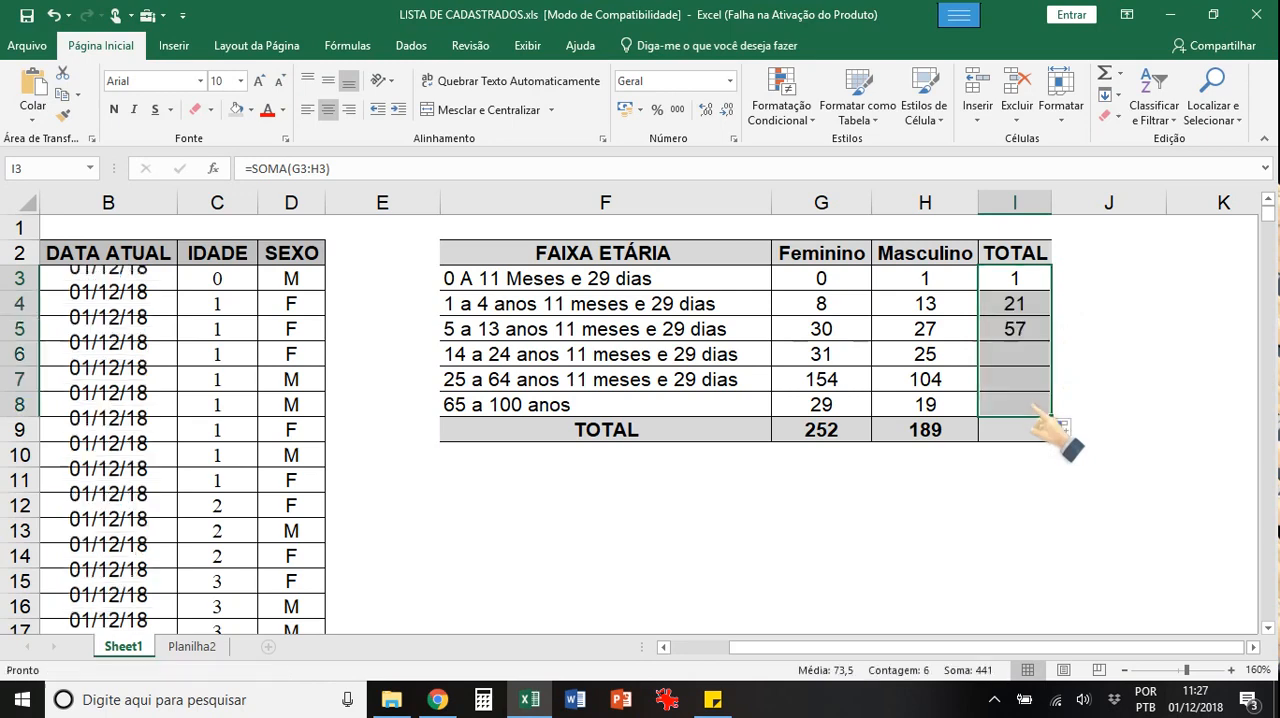
Step: Enter =soma(G9:H9) in I9 as the grand total of the Feminino and Masculino columns
{"action": "left_click", "coordinate": [1037, 429]}
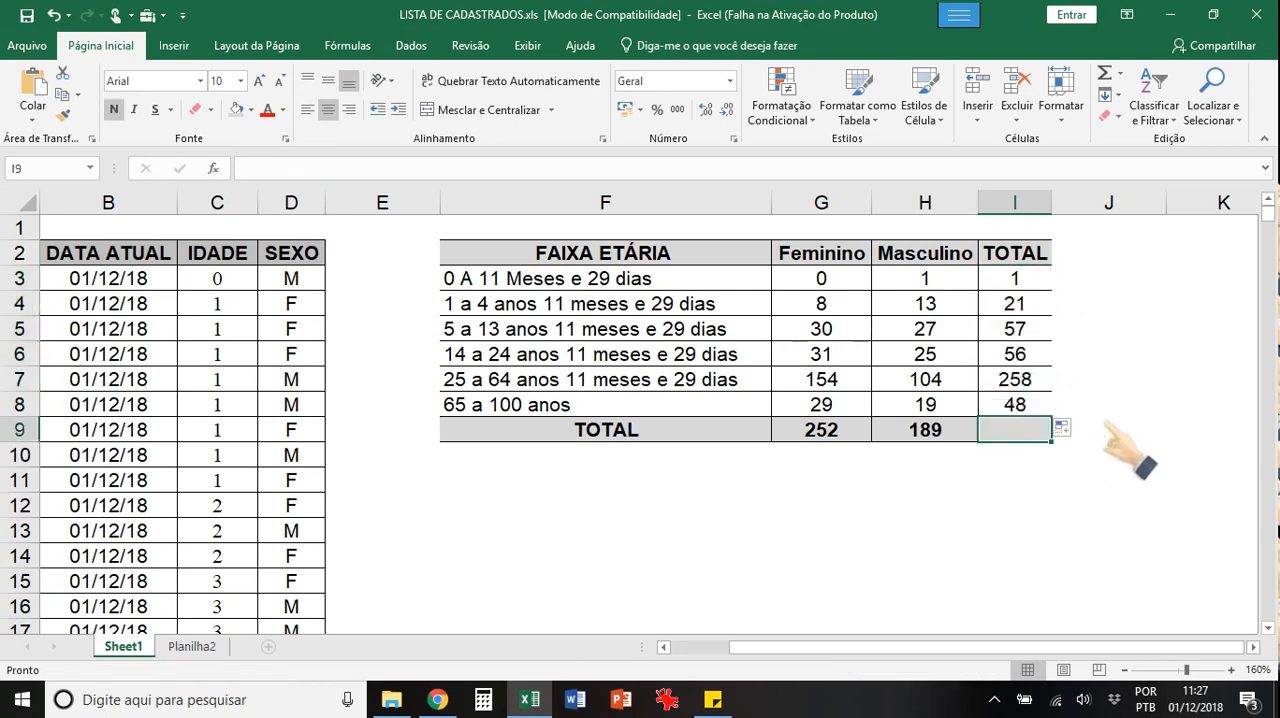
{"action": "type", "text": "=soma("}
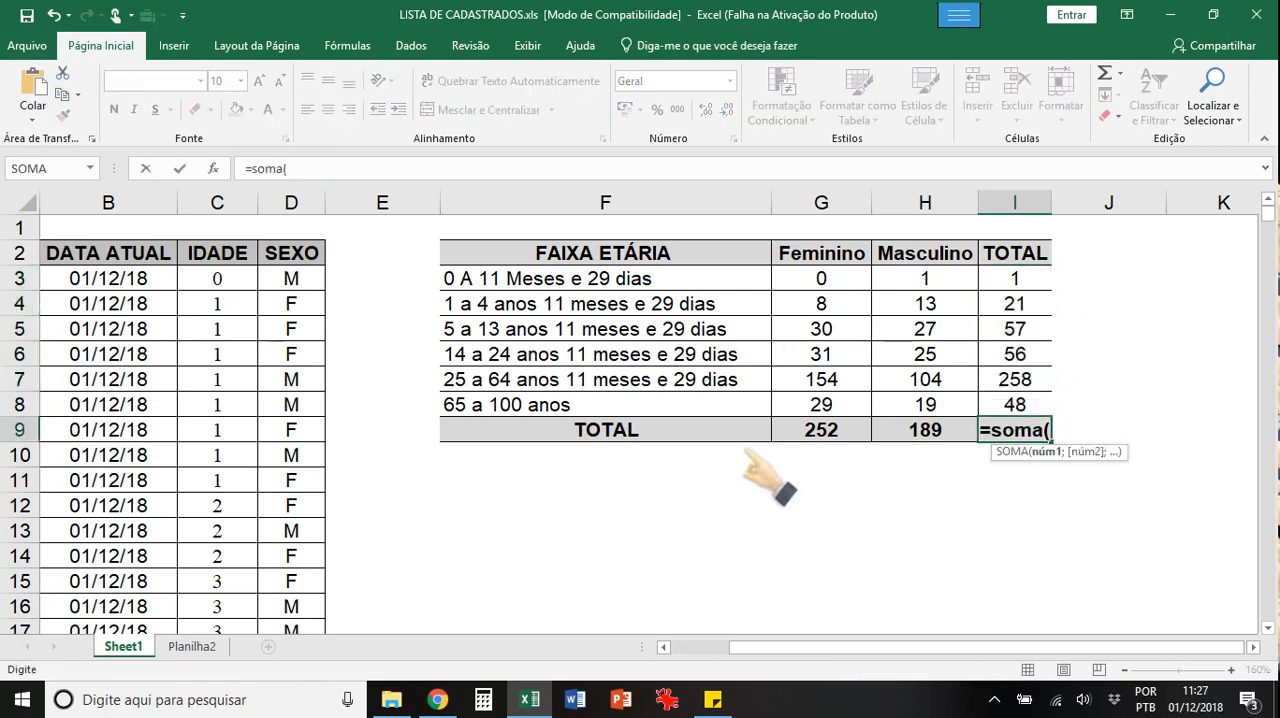
{"action": "left_click_drag", "start_coordinate": [805, 429], "coordinate": [895, 429]}
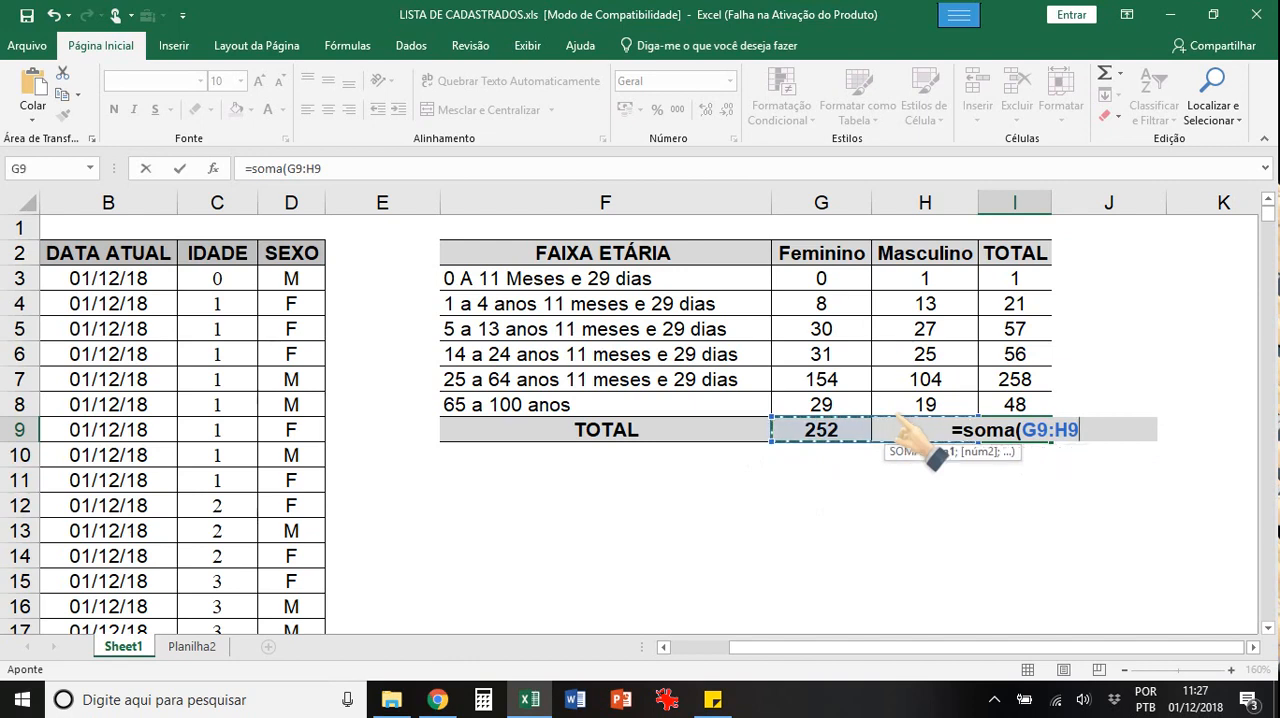
{"action": "type", "text": ")"}
{"action": "key", "text": "Return"}
{"action": "key", "text": "Up"}
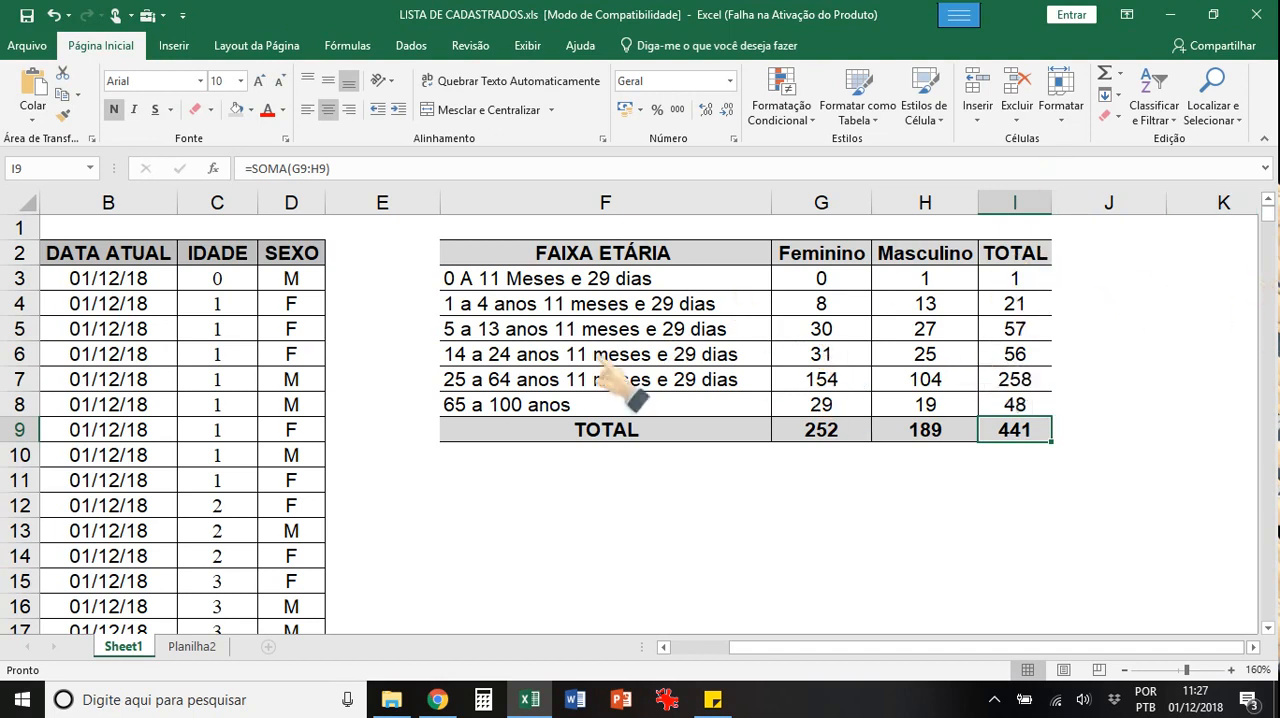
{"action": "left_click", "coordinate": [352, 200]}
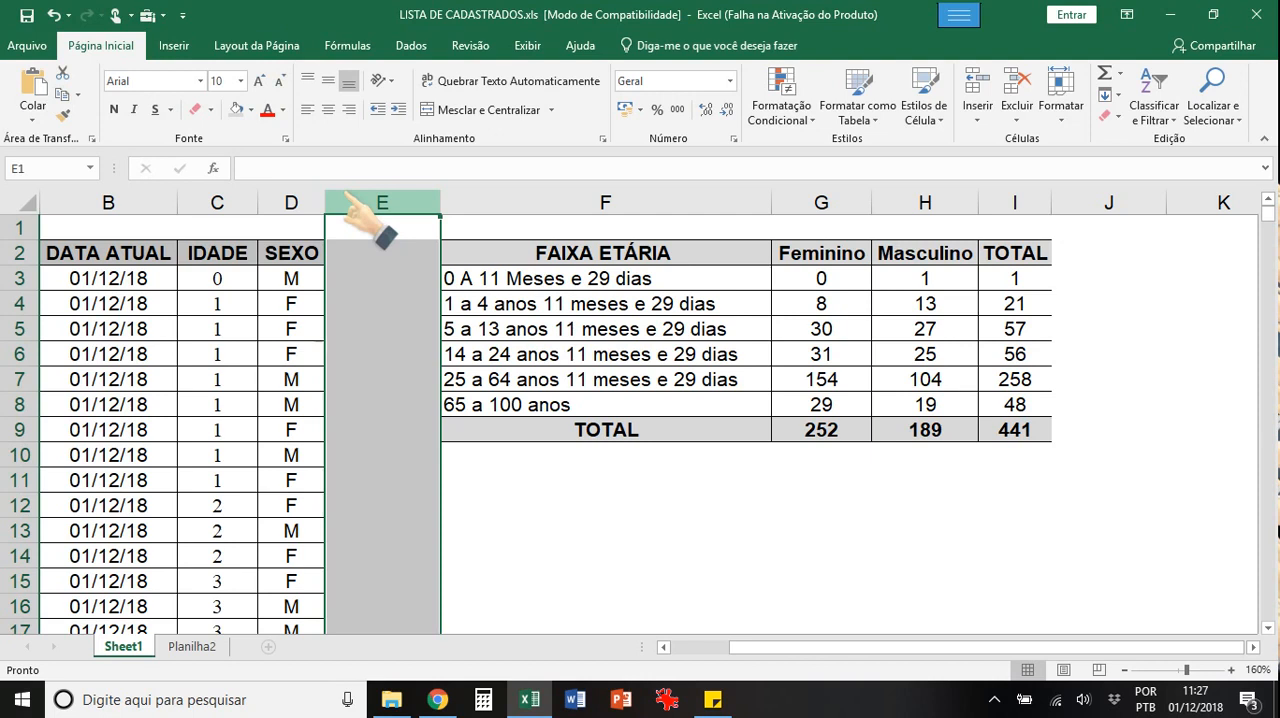
{"action": "left_click", "coordinate": [336, 276]}
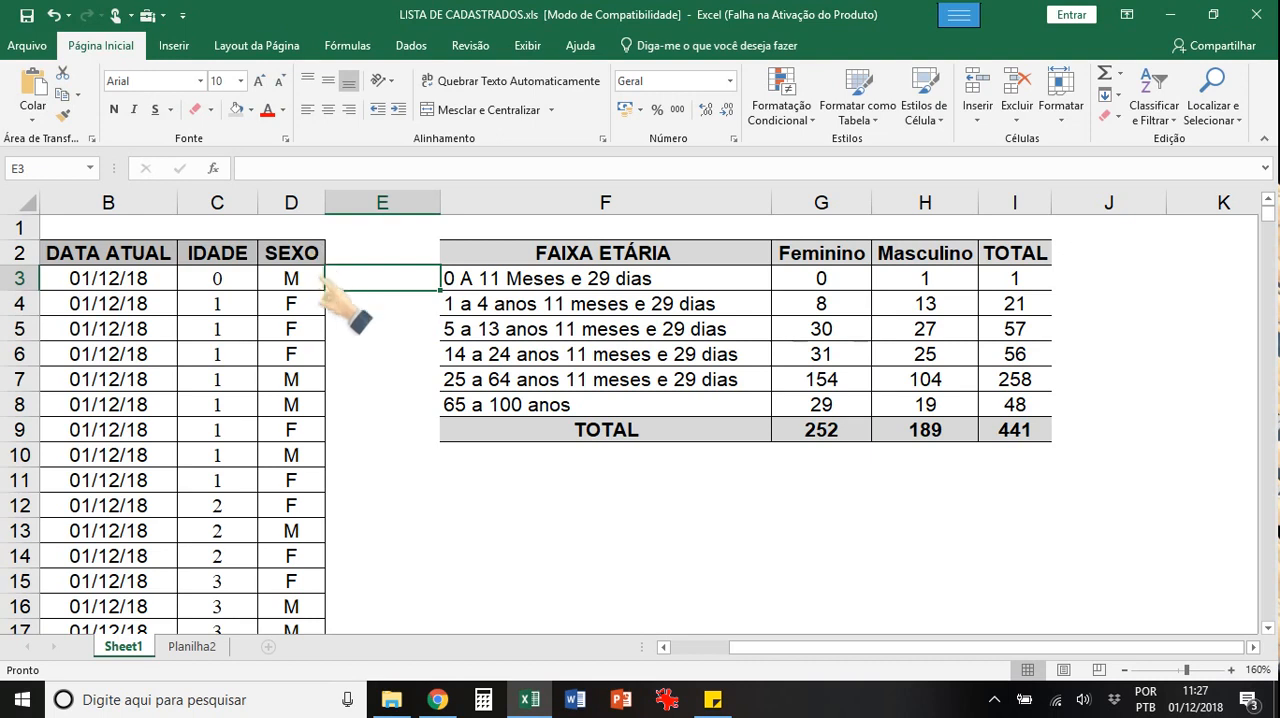